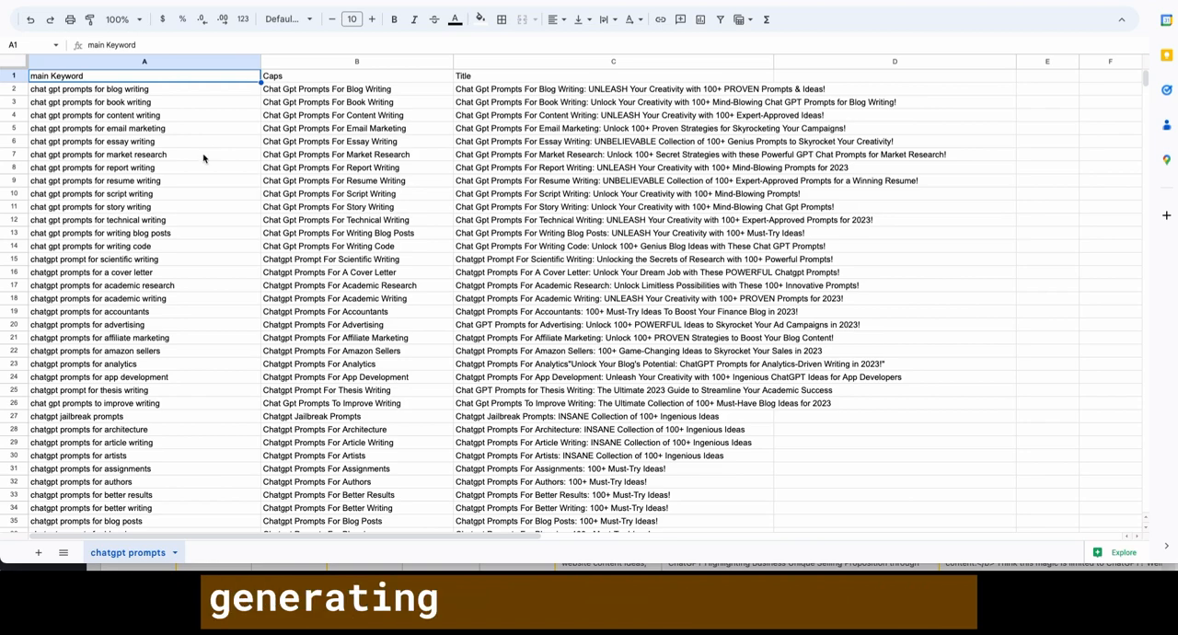
- Examine the keyword list down to its last row and the shared phrase "chat gpt prompts for" in cell A2
scroll(285, 223, down, 8)
drag(1146, 87, 1150, 214)
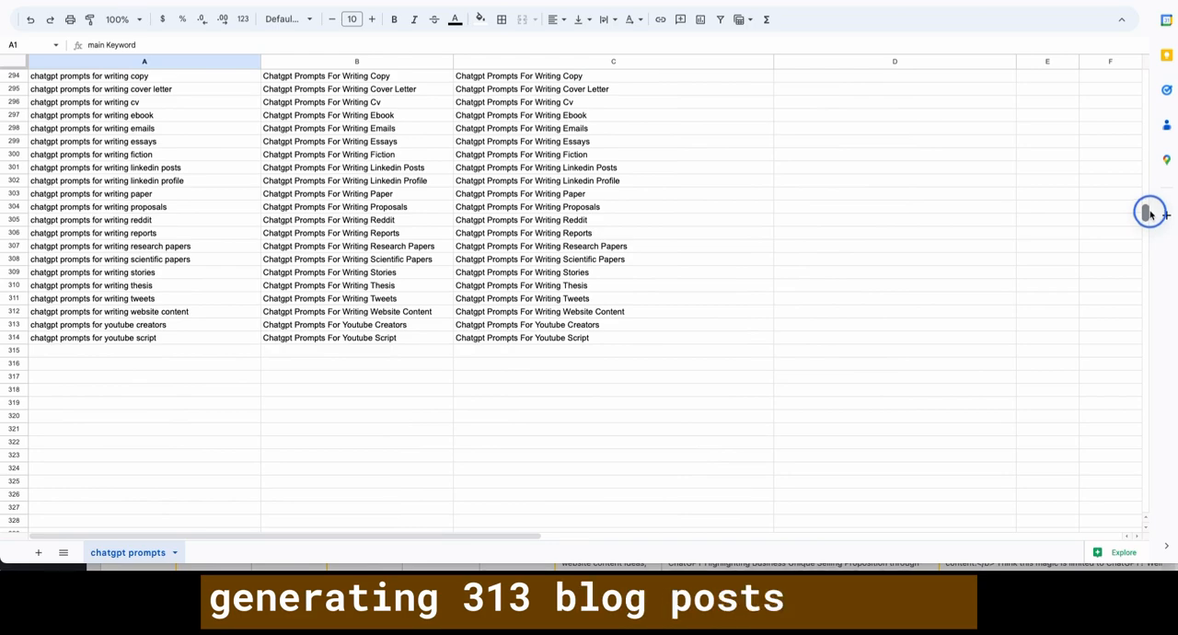
drag(1149, 213, 1145, 74)
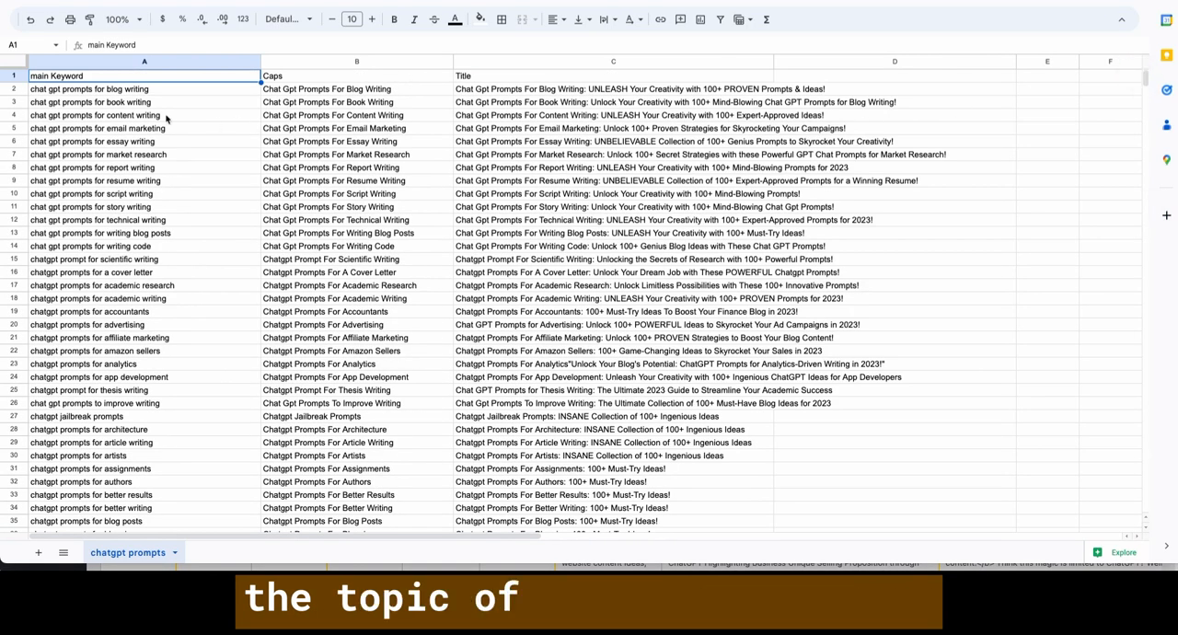
click(92, 92)
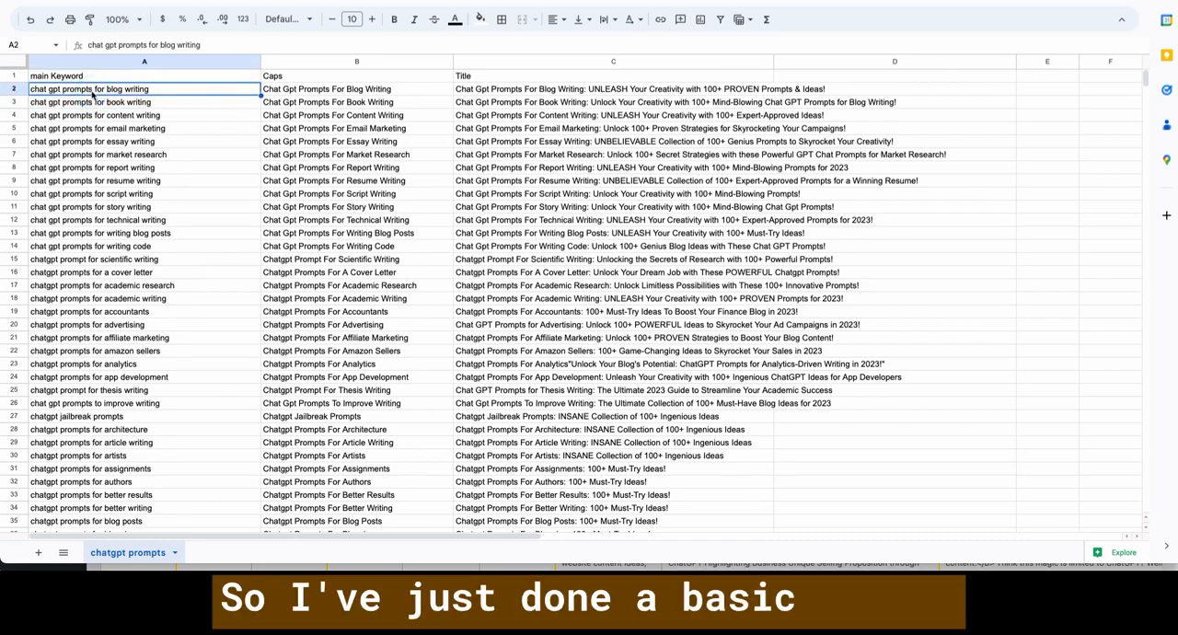
double_click(31, 88)
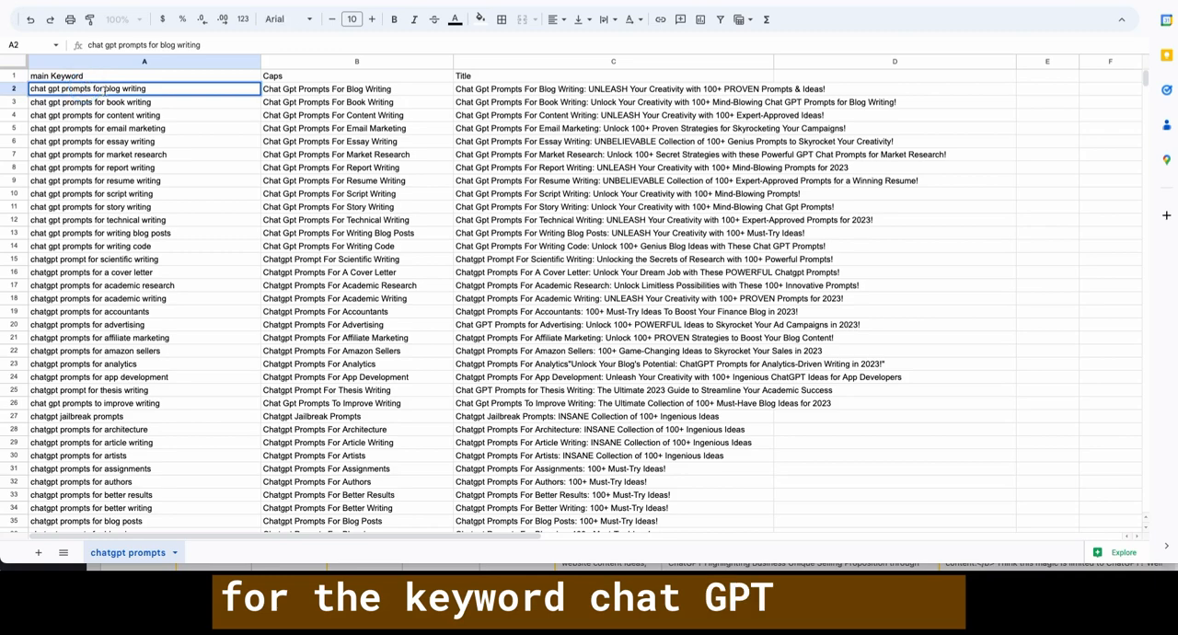
drag(103, 89, 32, 89)
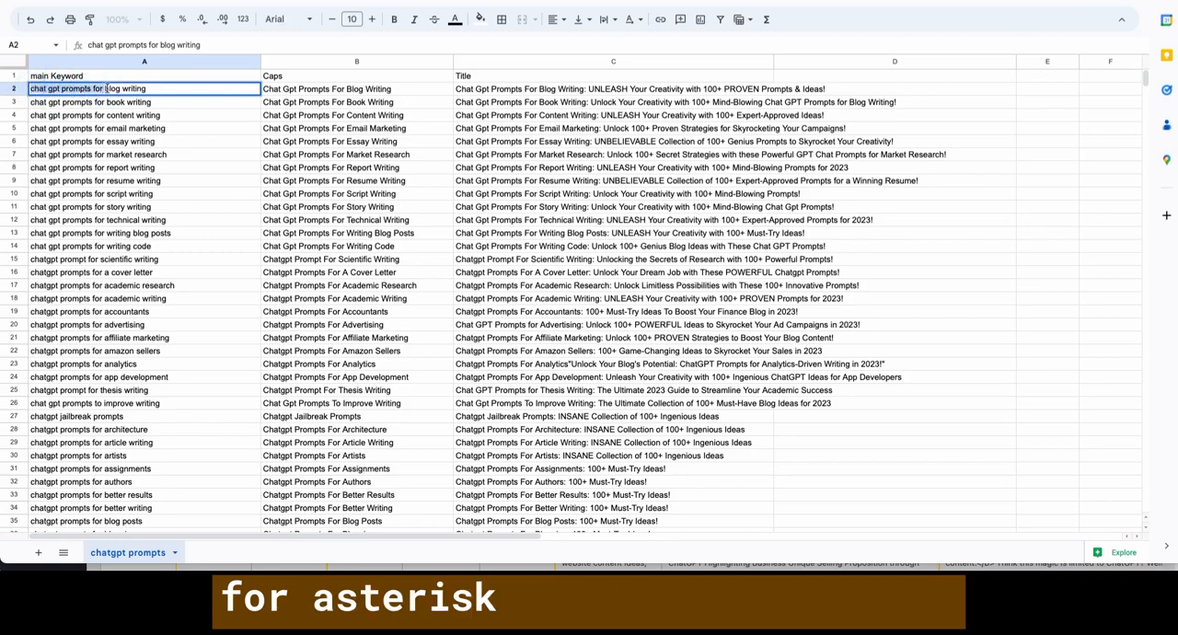
key(Return)
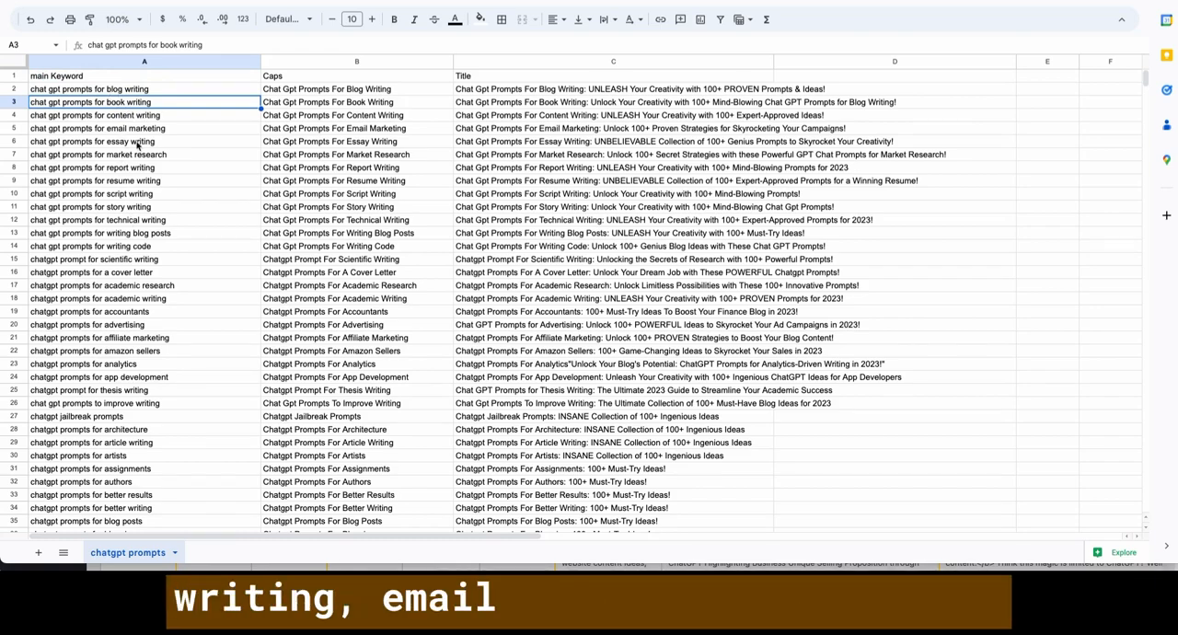
- Look through the topics in the main Keyword column, including the entries for blogging, book writing and books
scroll(138, 144, down, 1)
scroll(138, 144, down, 5)
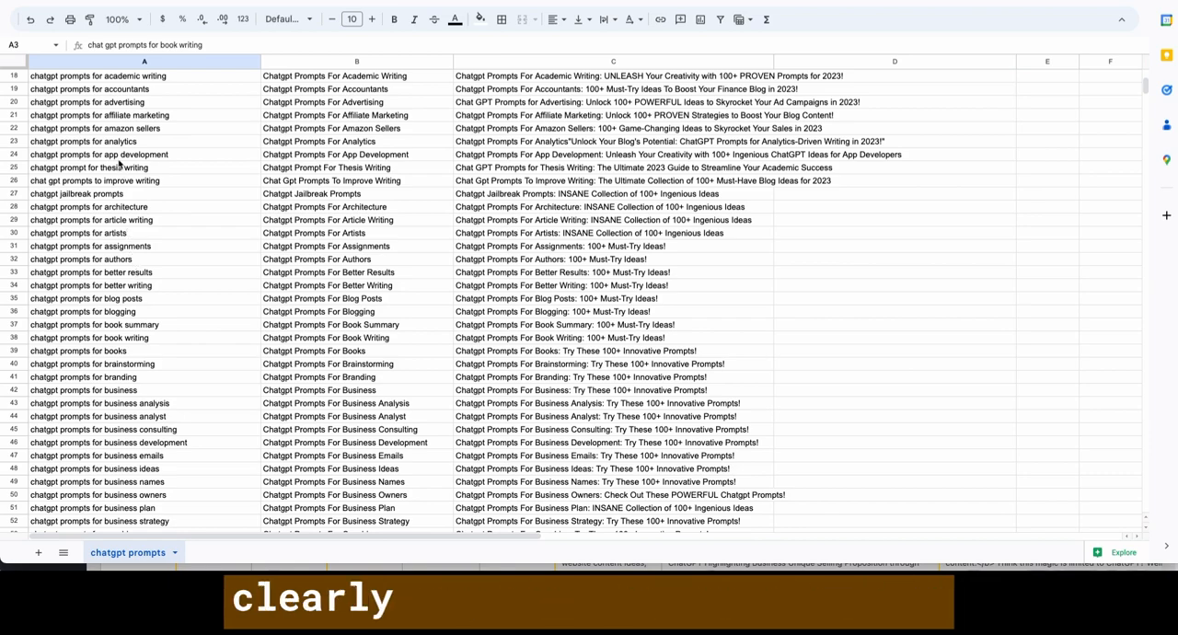
scroll(119, 186, up, 1)
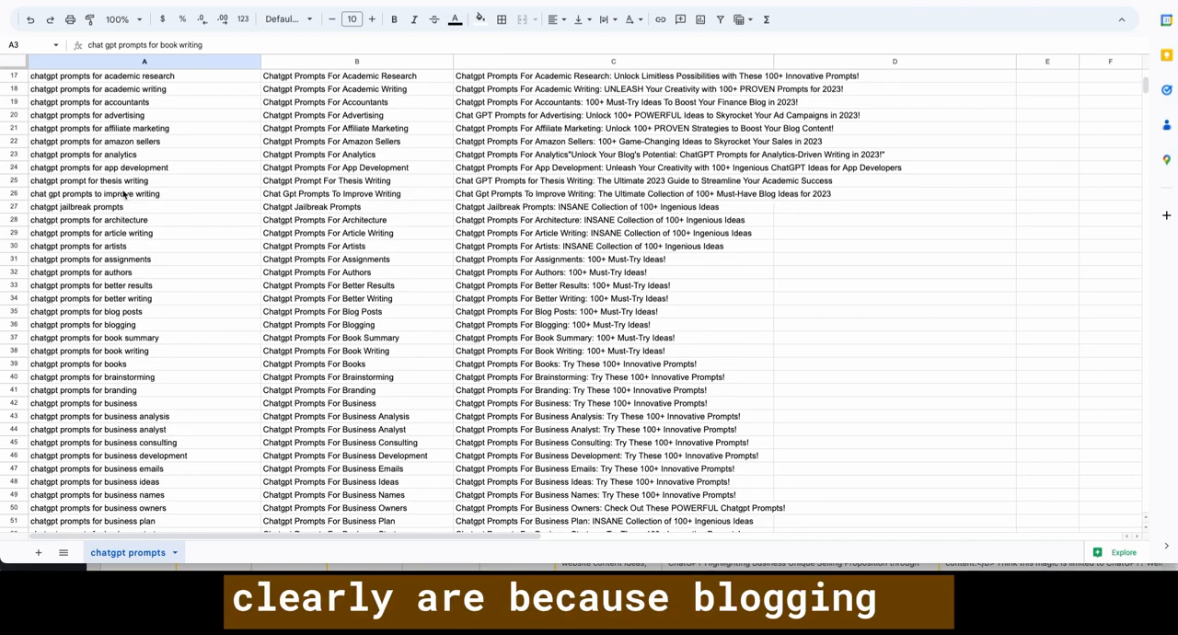
click(119, 326)
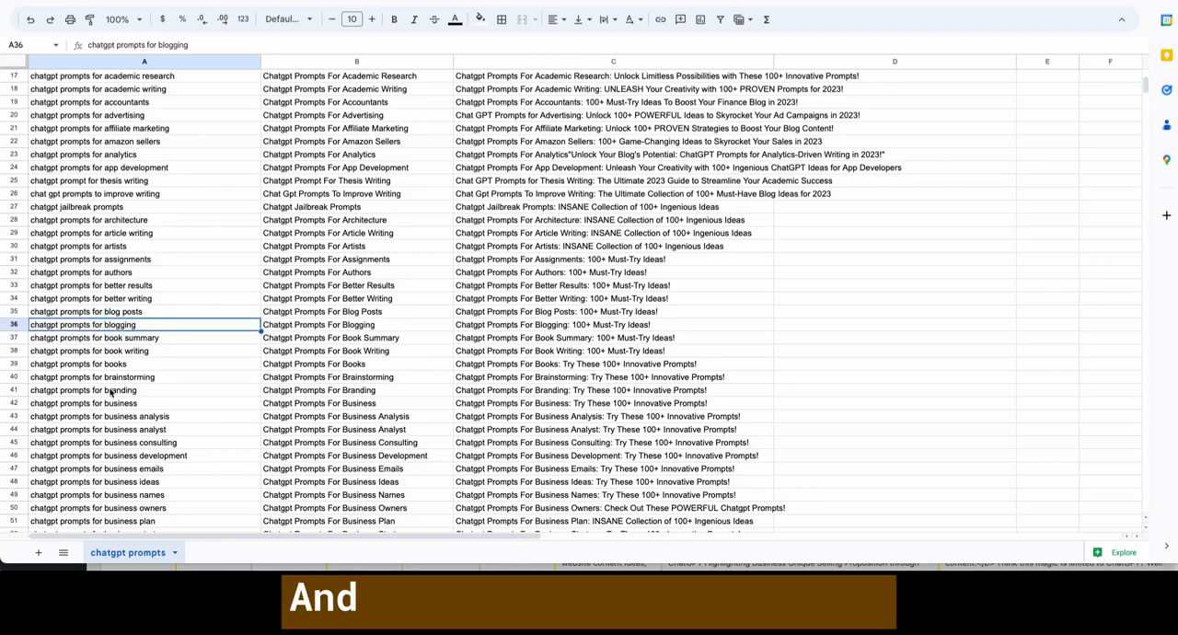
click(128, 354)
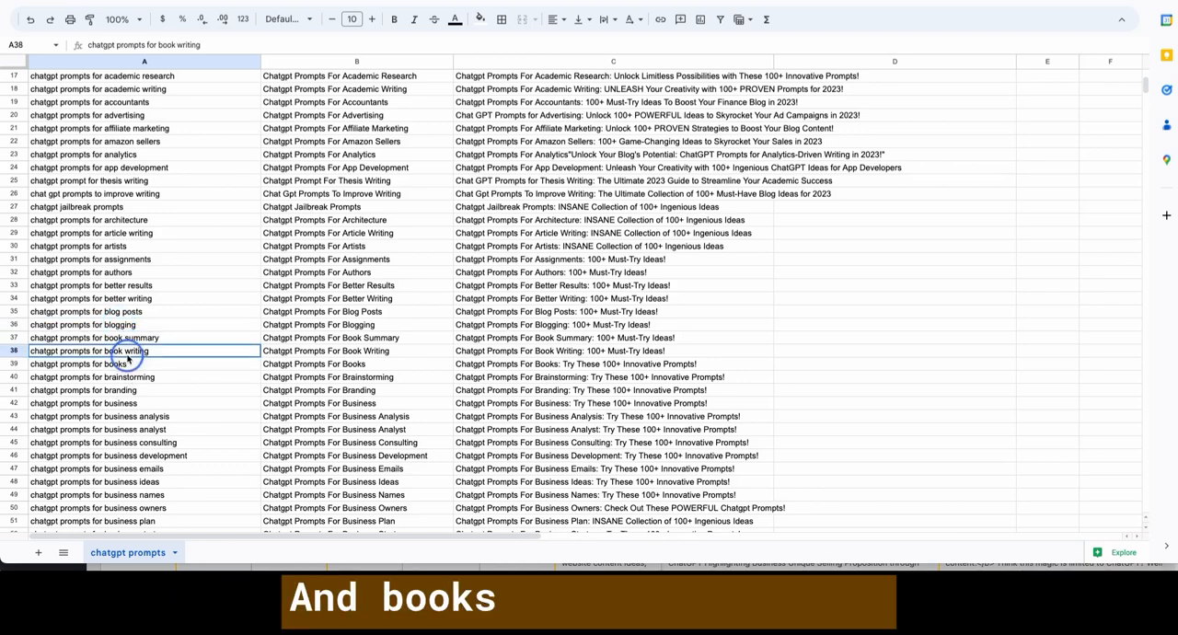
click(123, 362)
click(123, 355)
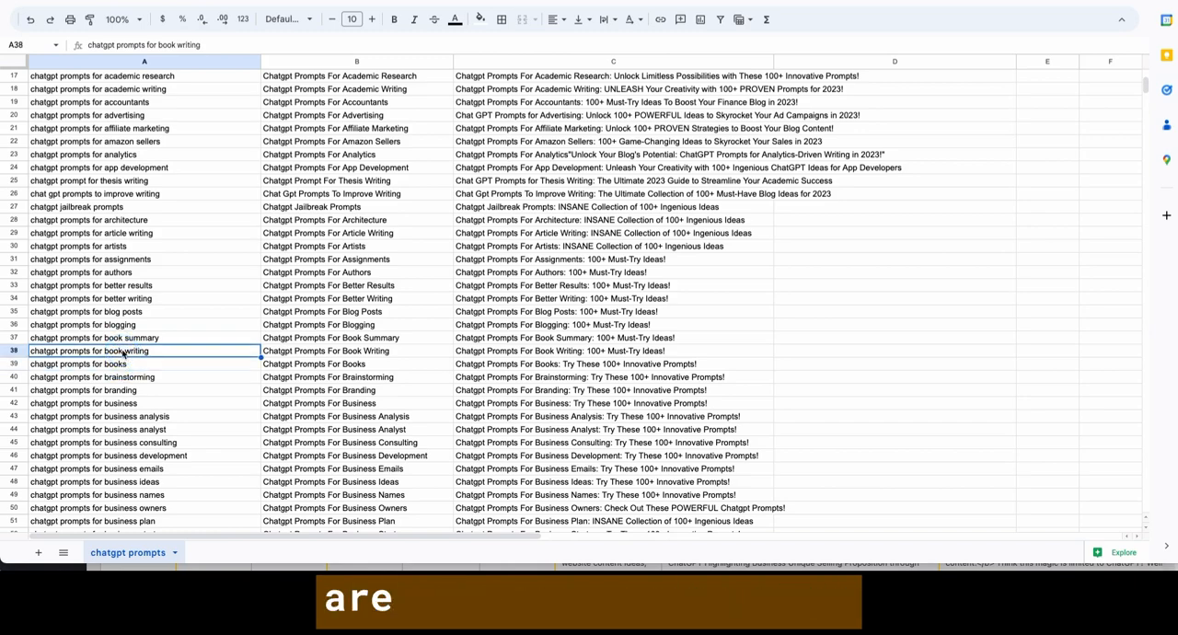
click(119, 365)
click(122, 353)
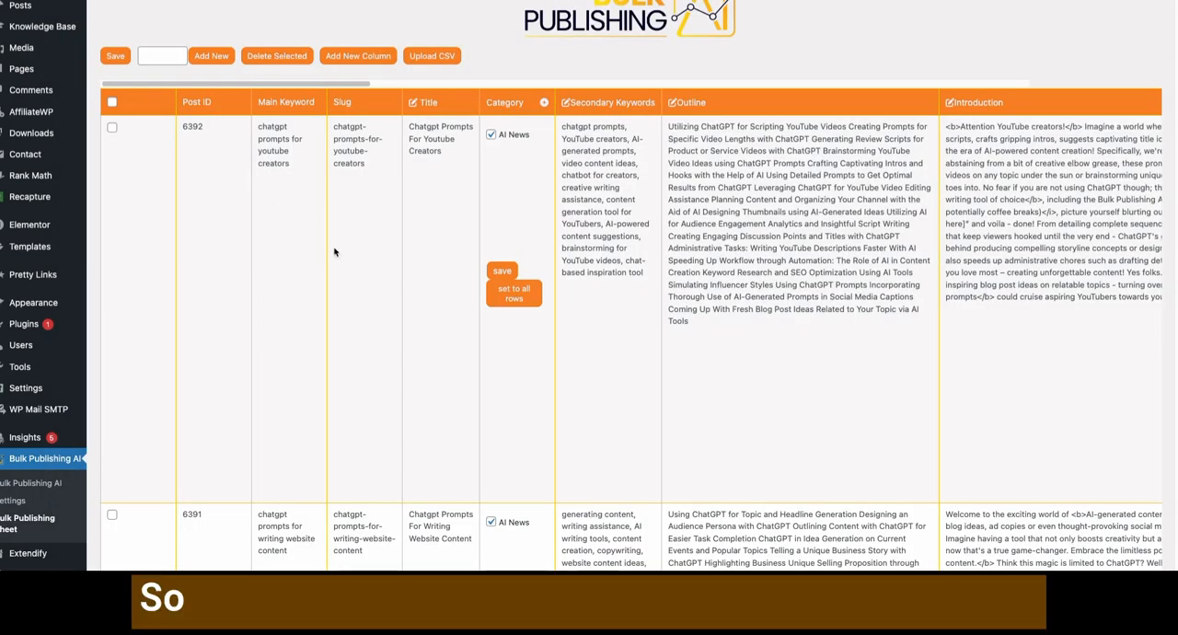
- Examine the Main Keyword, Slug and Title of the YouTube creators post in the Bulk Publishing AI sheet in WordPress
scroll(334, 252, right, 1)
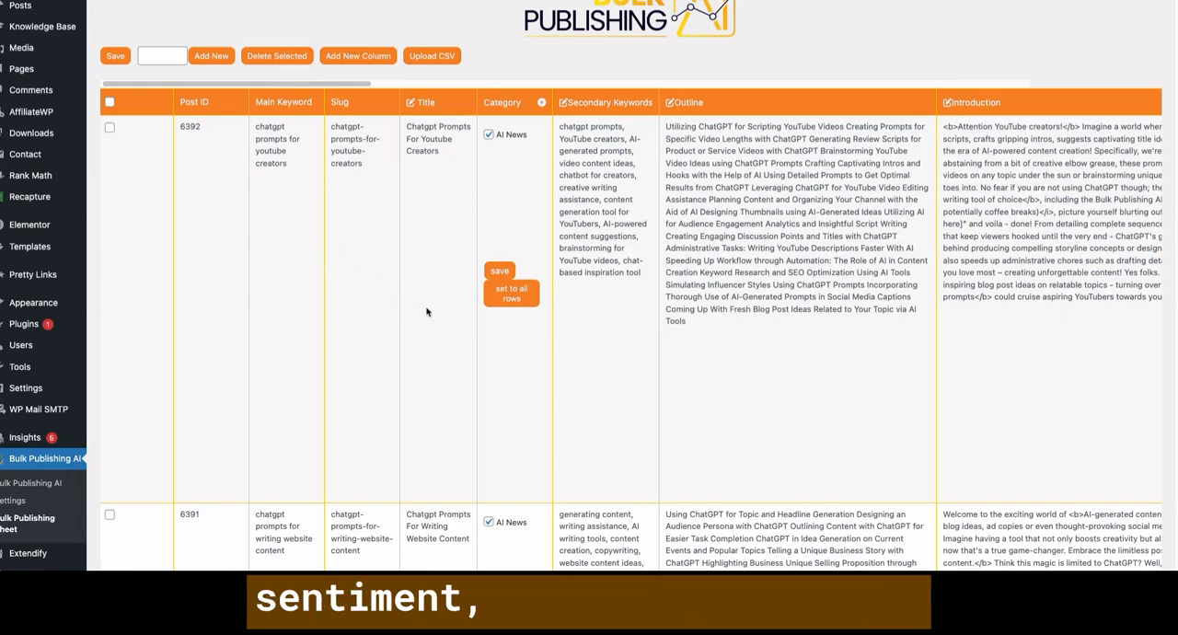
scroll(423, 310, down, 1)
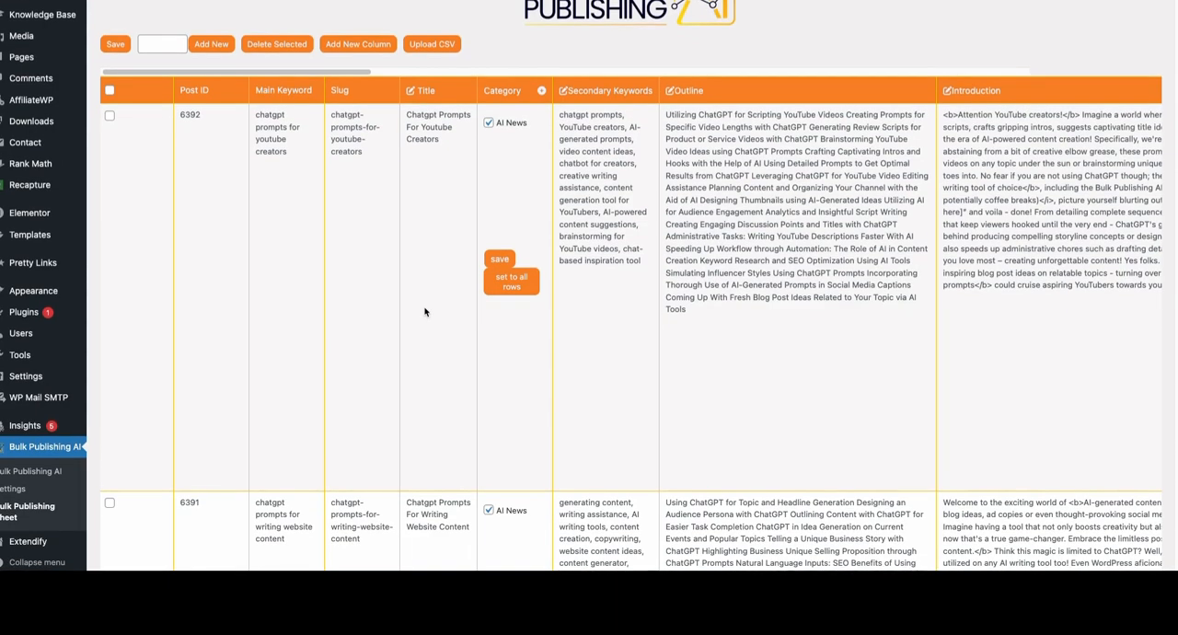
scroll(367, 158, up, 3)
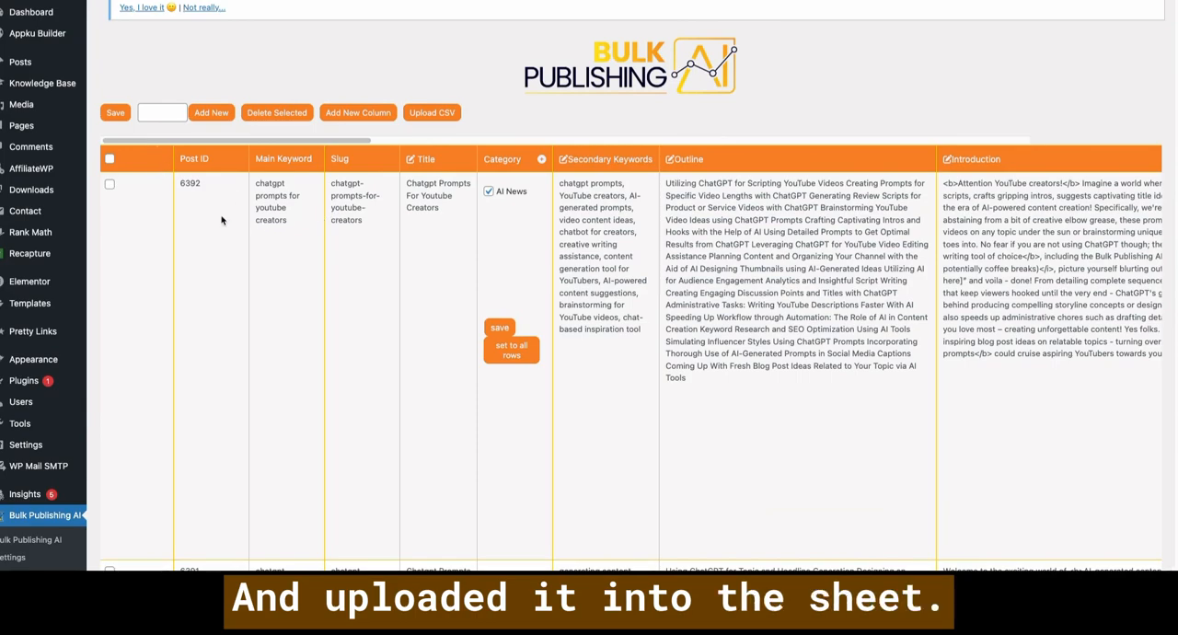
scroll(669, 167, down, 2)
scroll(501, 117, up, 2)
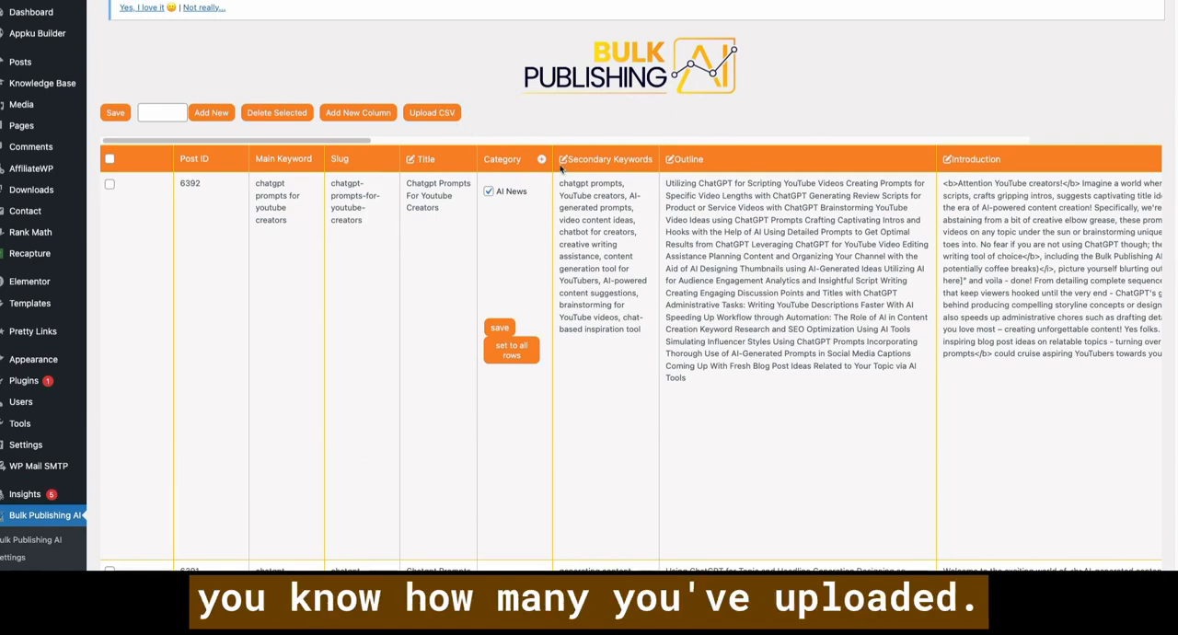
double_click(173, 162)
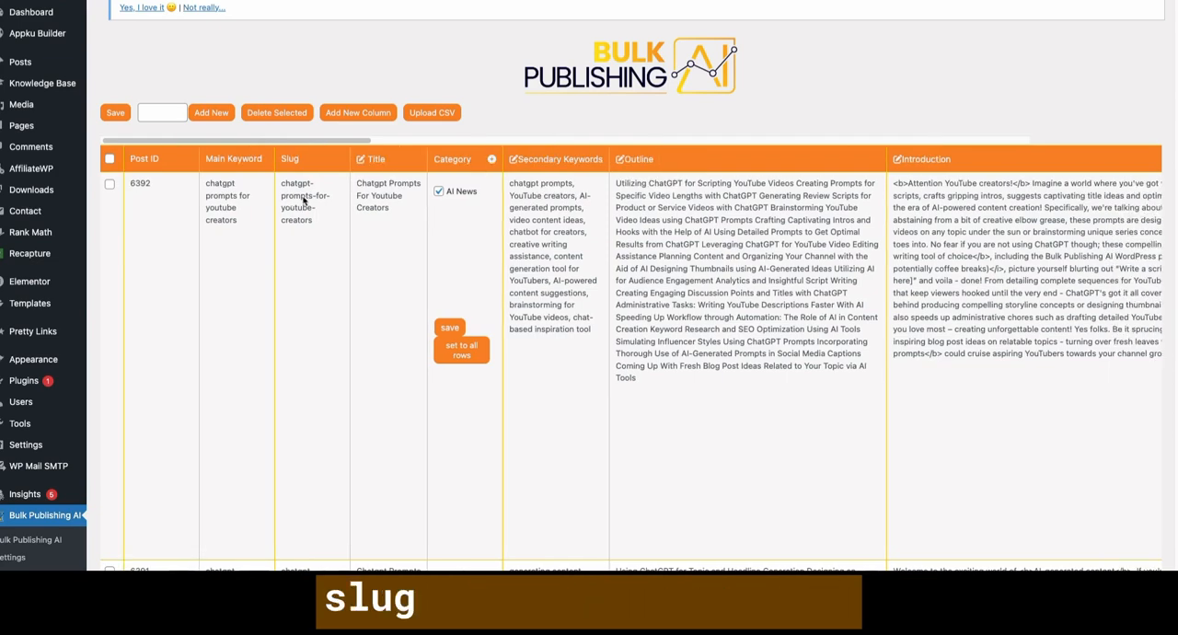
click(383, 194)
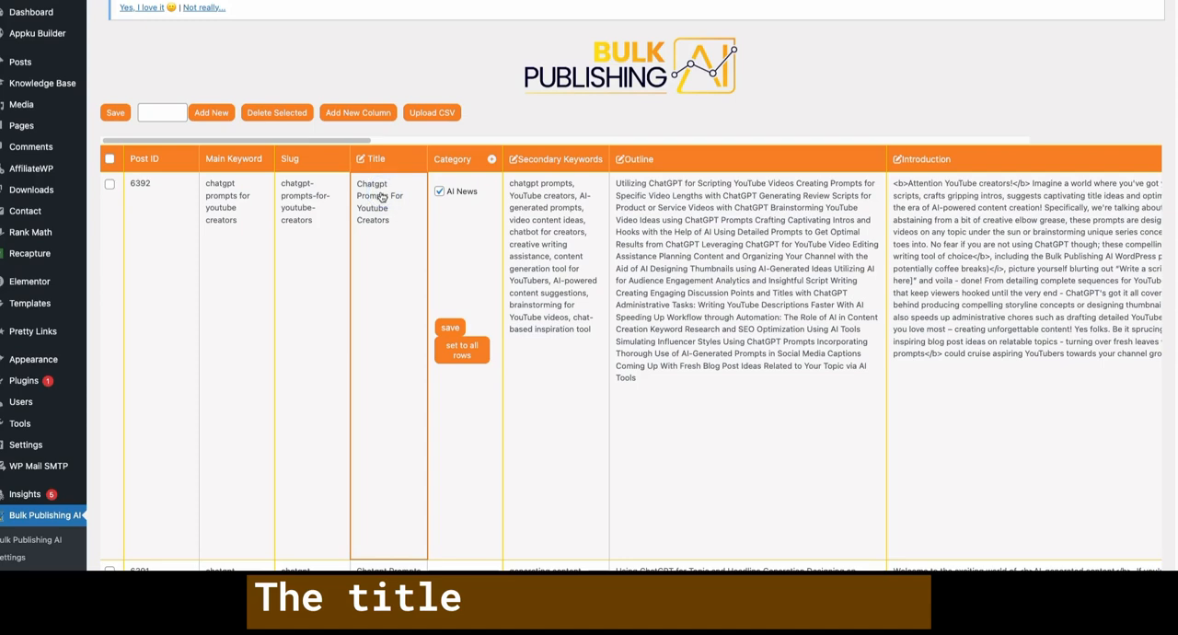
click(220, 197)
click(387, 208)
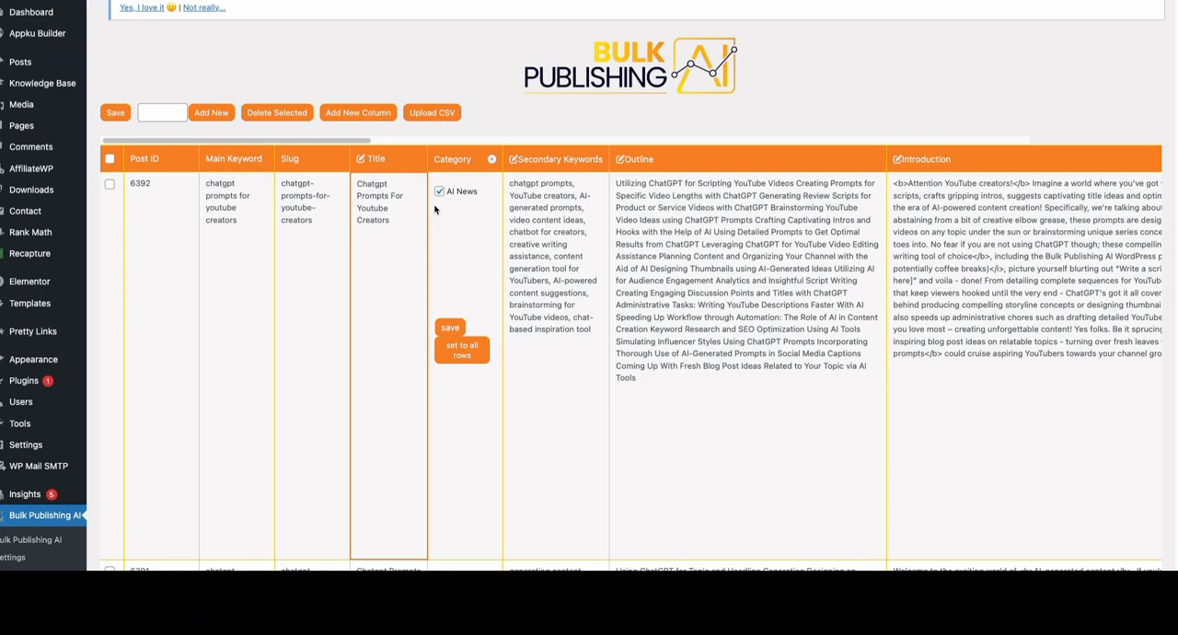
- Read the Secondary Keywords column's prompt, including its {mainKeyword} variable, and close it without changes
click(541, 165)
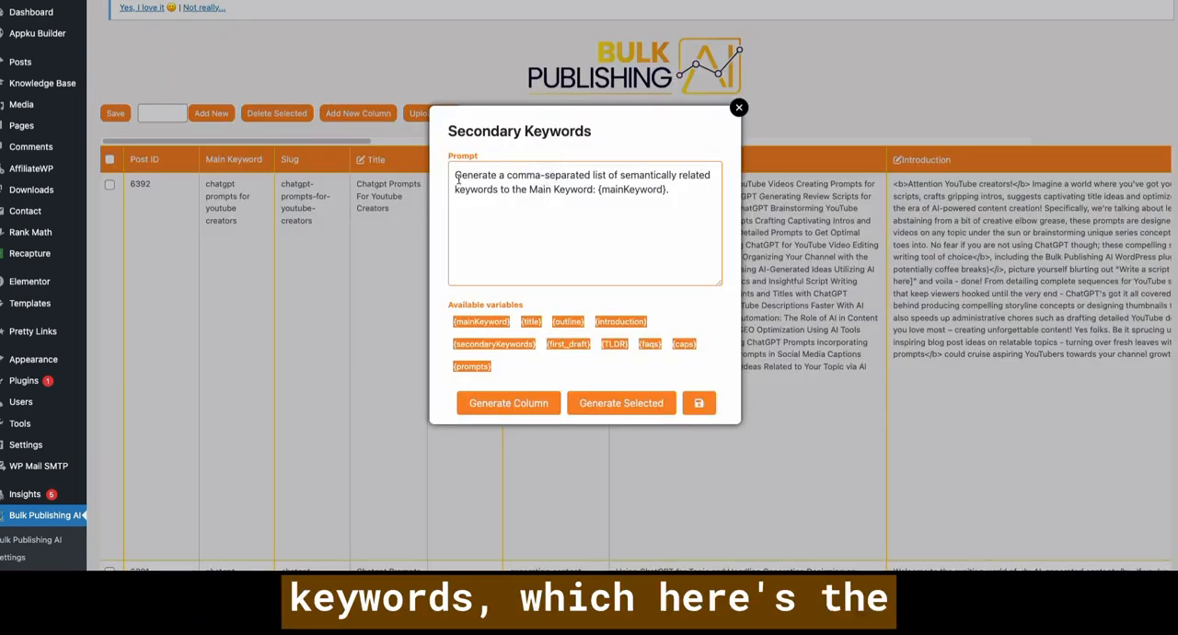
drag(455, 175, 542, 175)
click(577, 175)
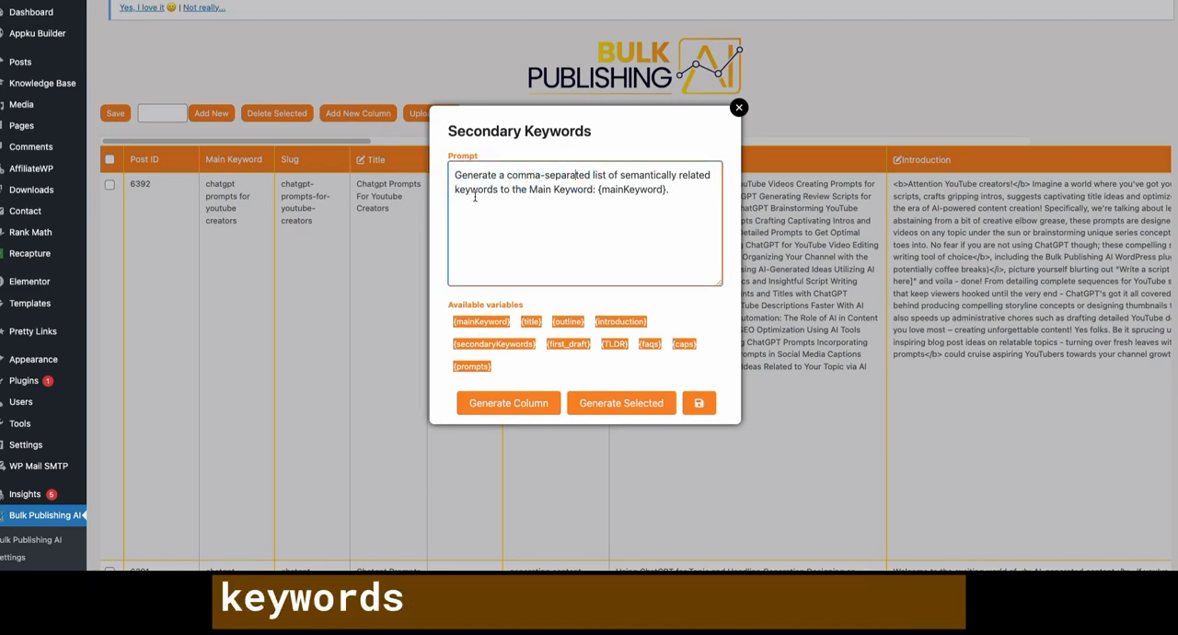
click(526, 191)
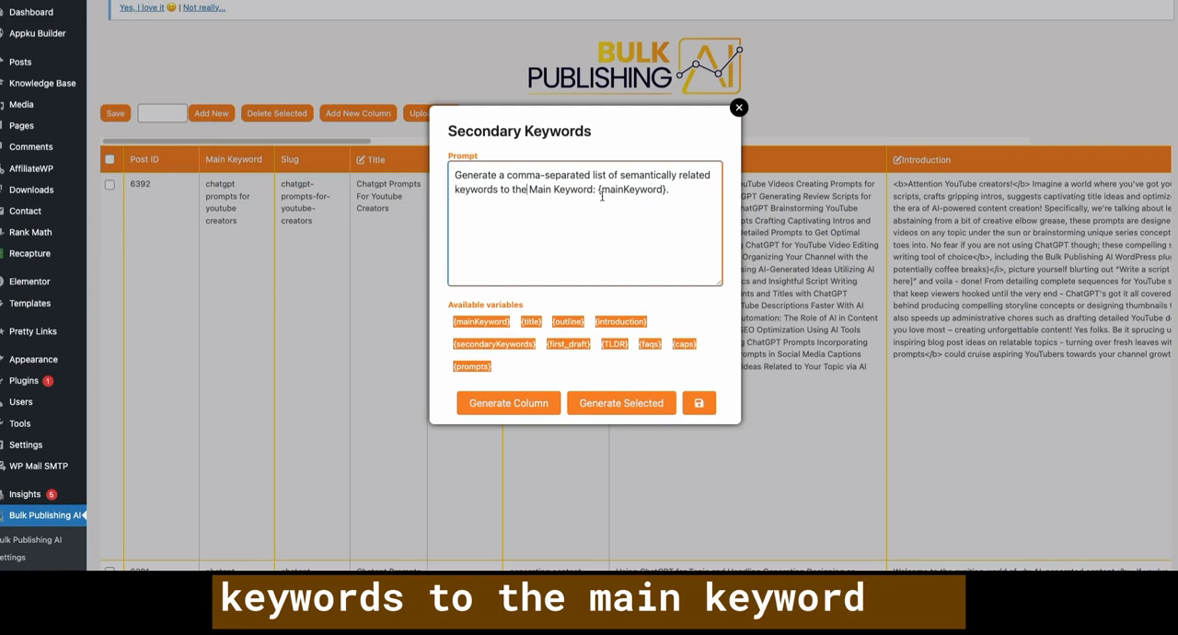
drag(598, 190, 681, 190)
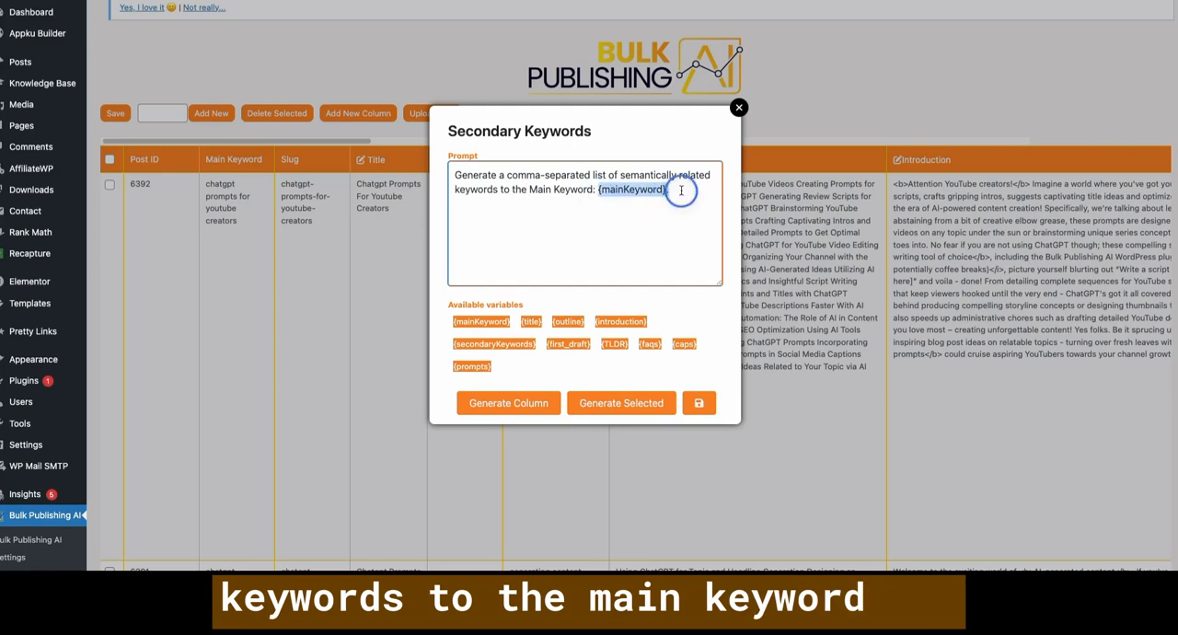
click(738, 108)
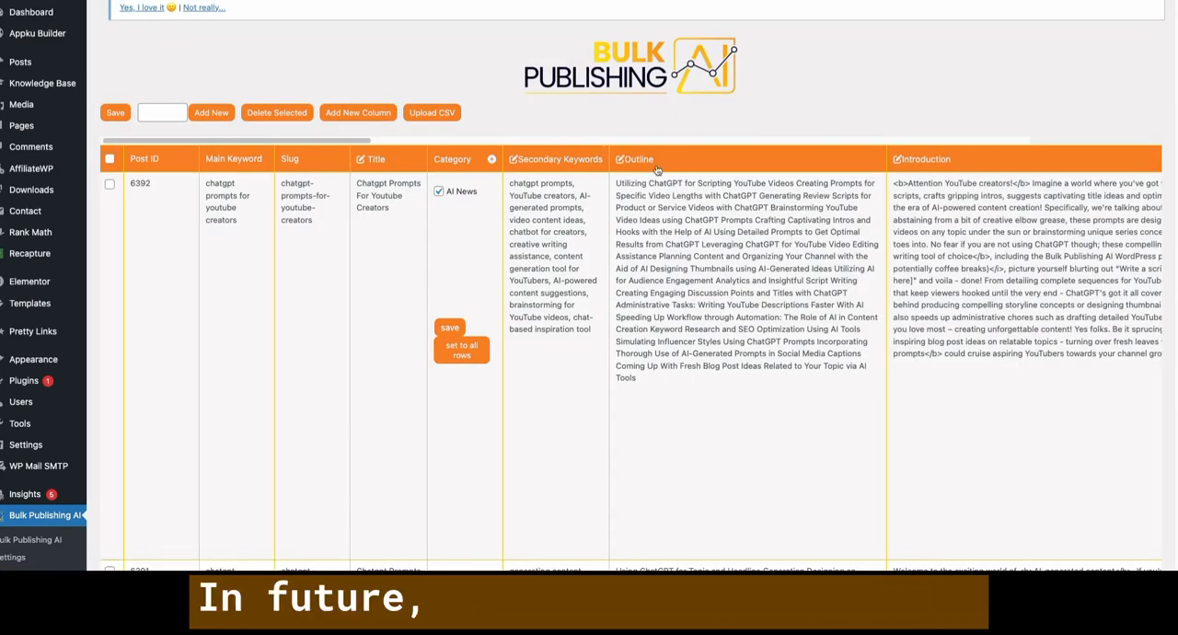
- Examine the secondary keywords, outline and introduction of the YouTube creators post against its main keyword
scroll(792, 164, right, 2)
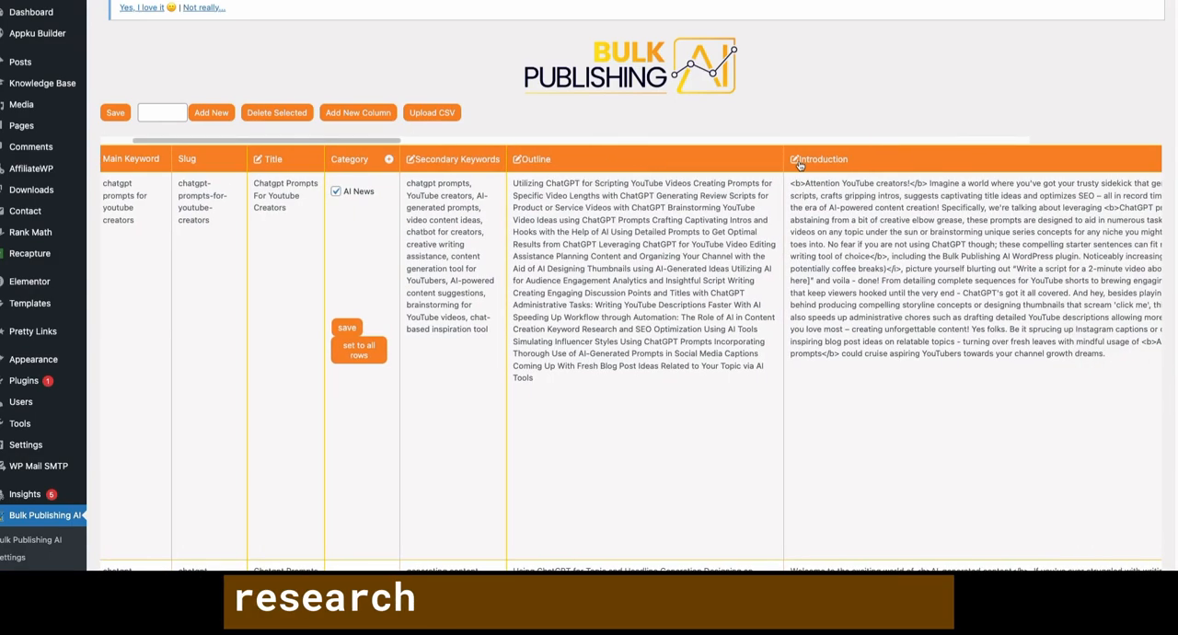
scroll(635, 160, right, 1)
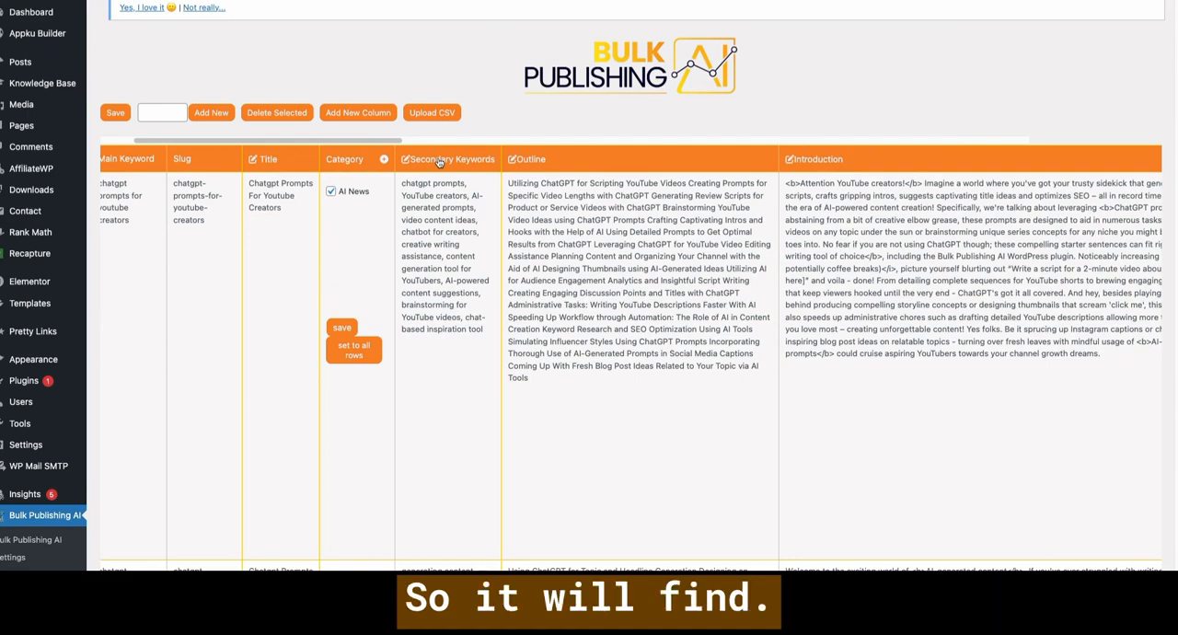
scroll(250, 171, left, 5)
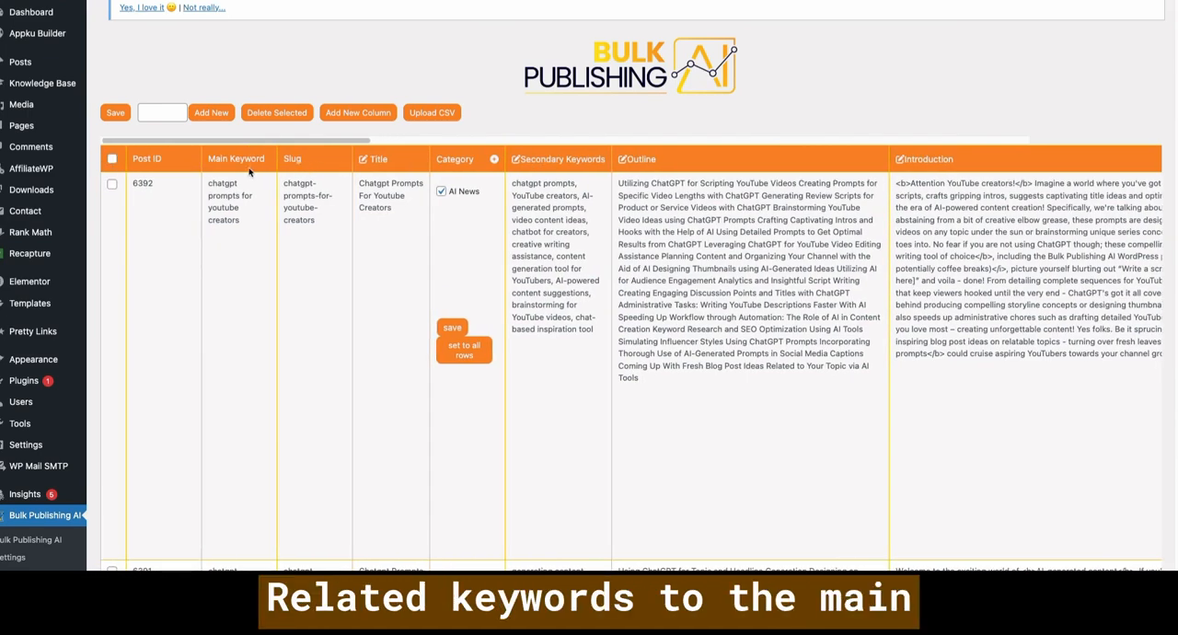
scroll(236, 181, right, 1)
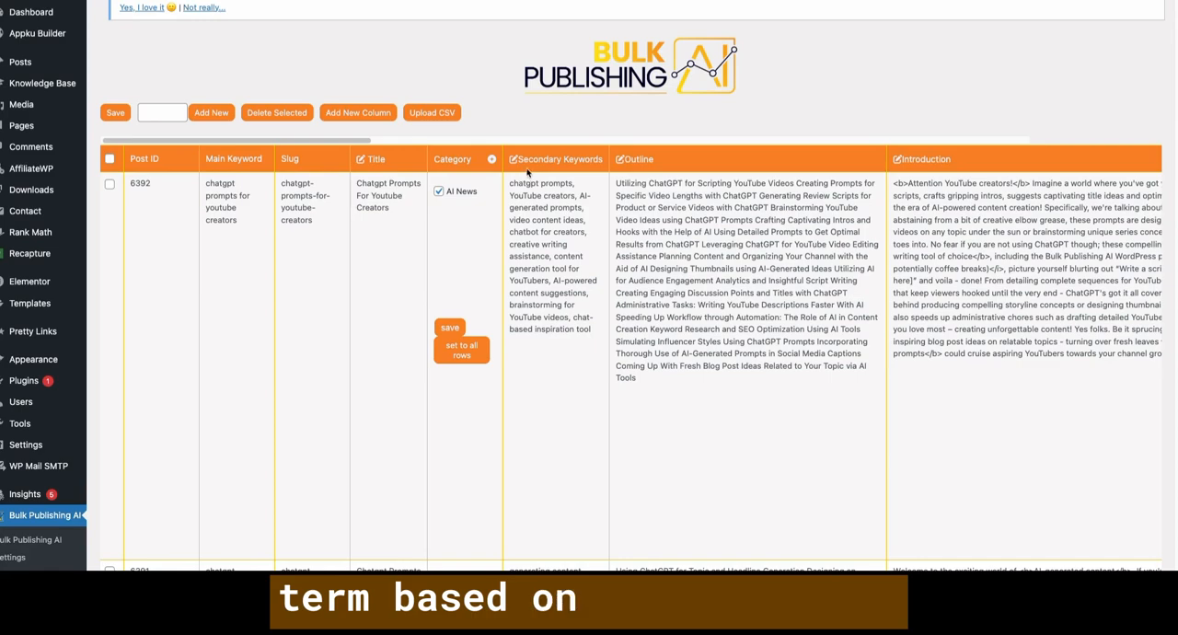
scroll(527, 171, right, 3)
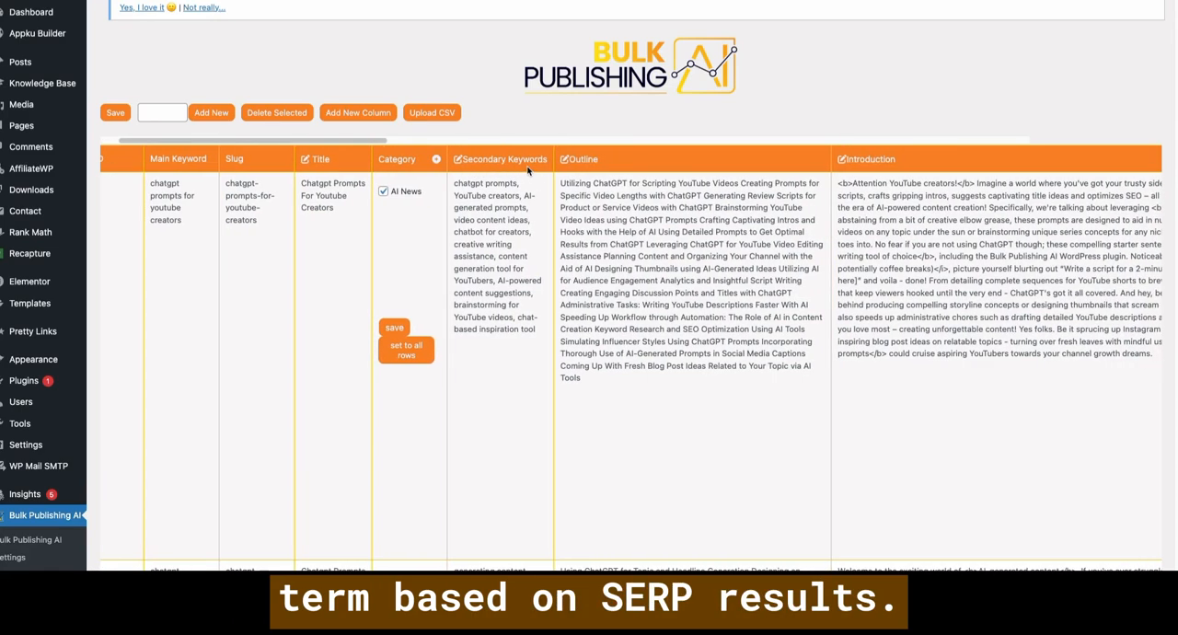
scroll(528, 172, right, 1)
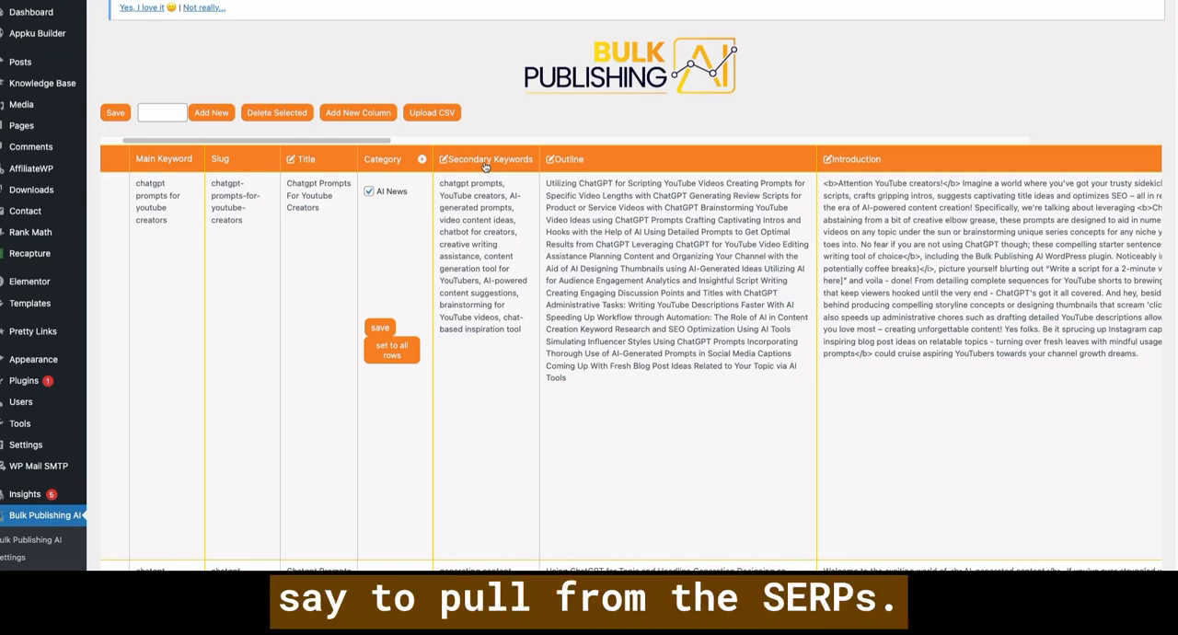
scroll(586, 167, right, 3)
scroll(580, 221, down, 15)
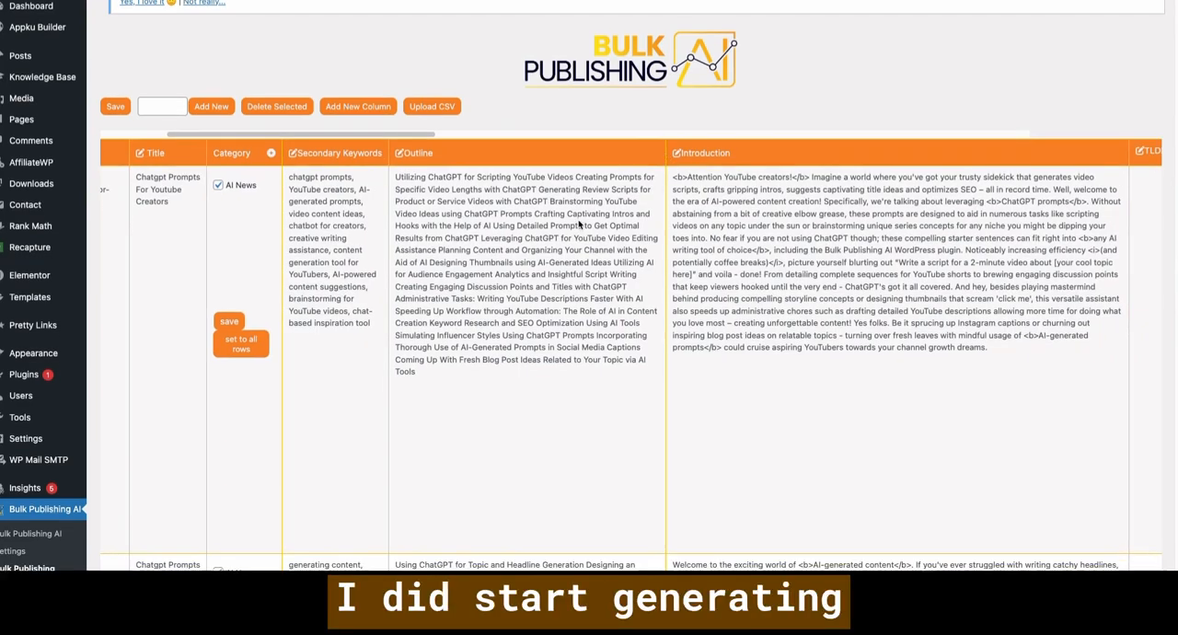
scroll(579, 223, up, 15)
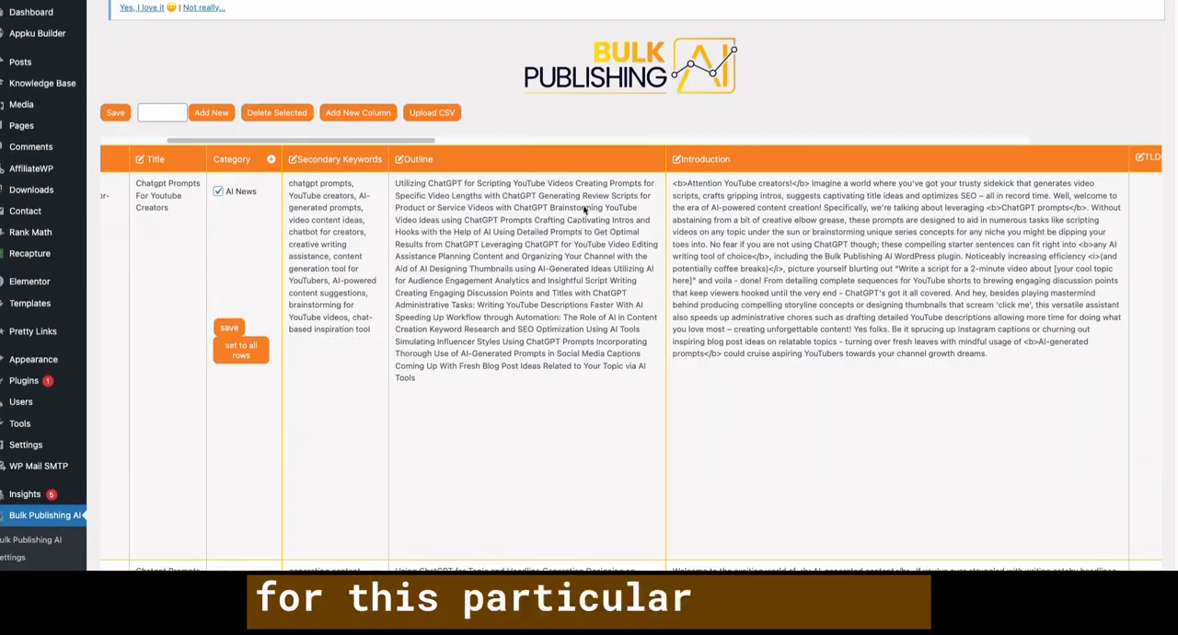
- Read the Introduction column's prompt, including its research data instruction and {mainKeyword} variable, and close it without changes
scroll(605, 169, right, 8)
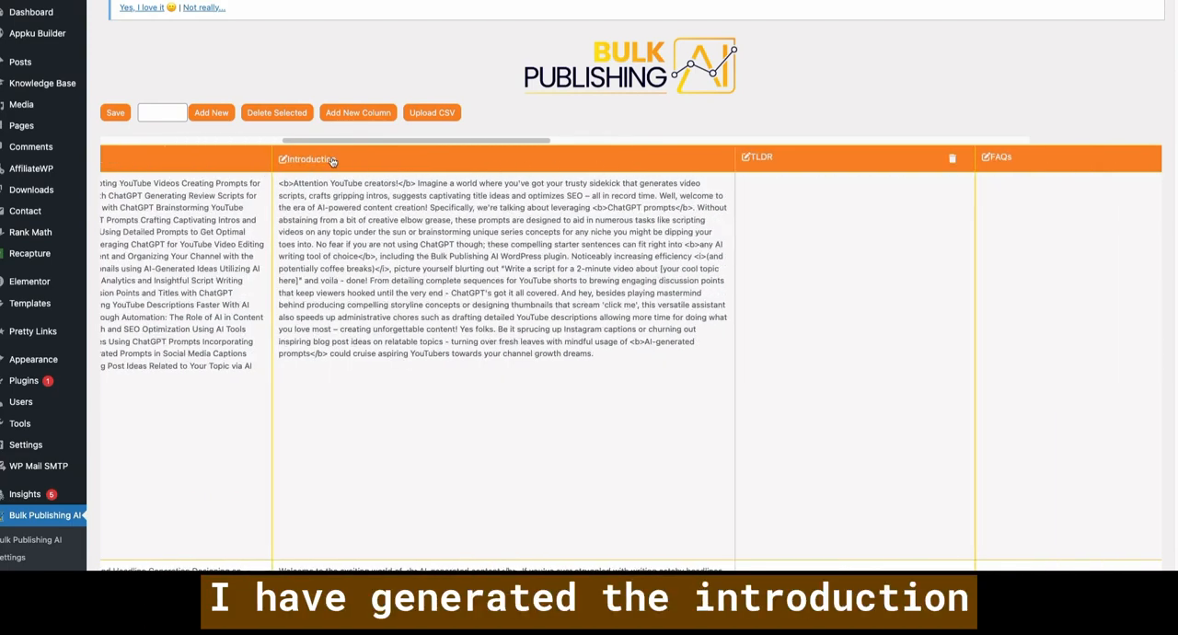
click(318, 162)
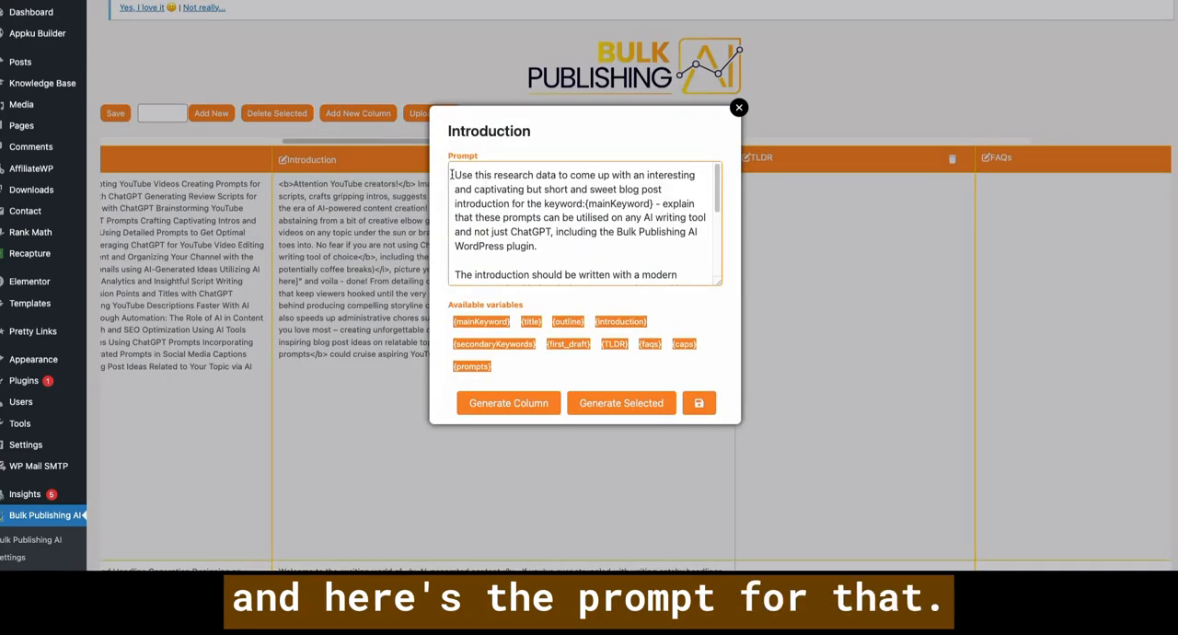
drag(451, 174, 555, 175)
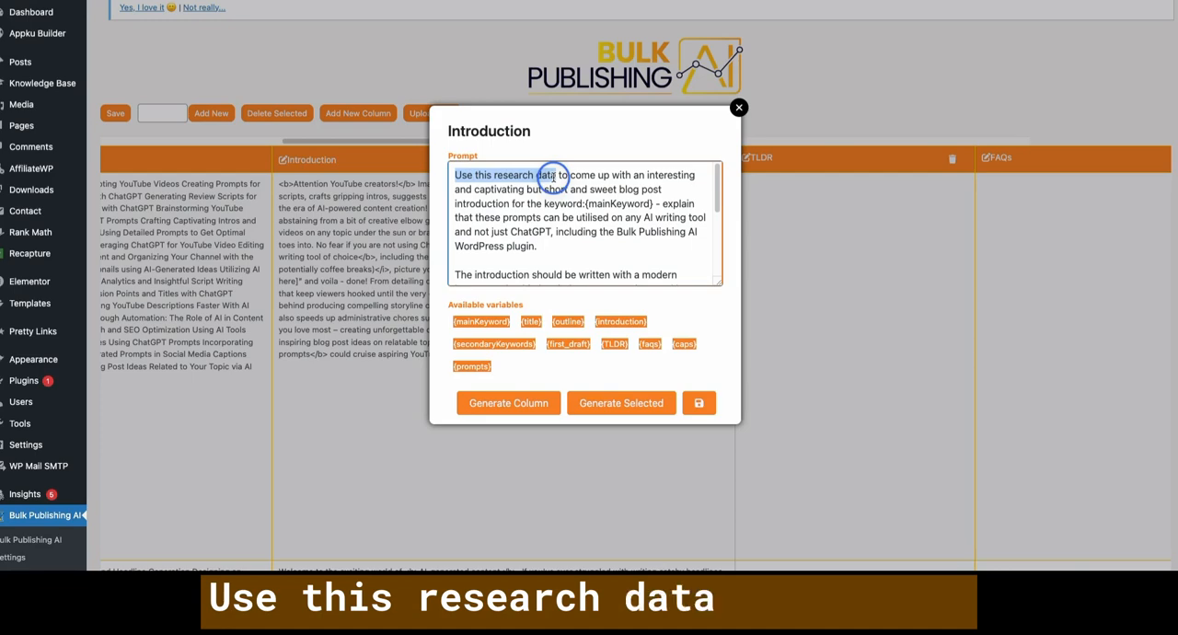
click(555, 175)
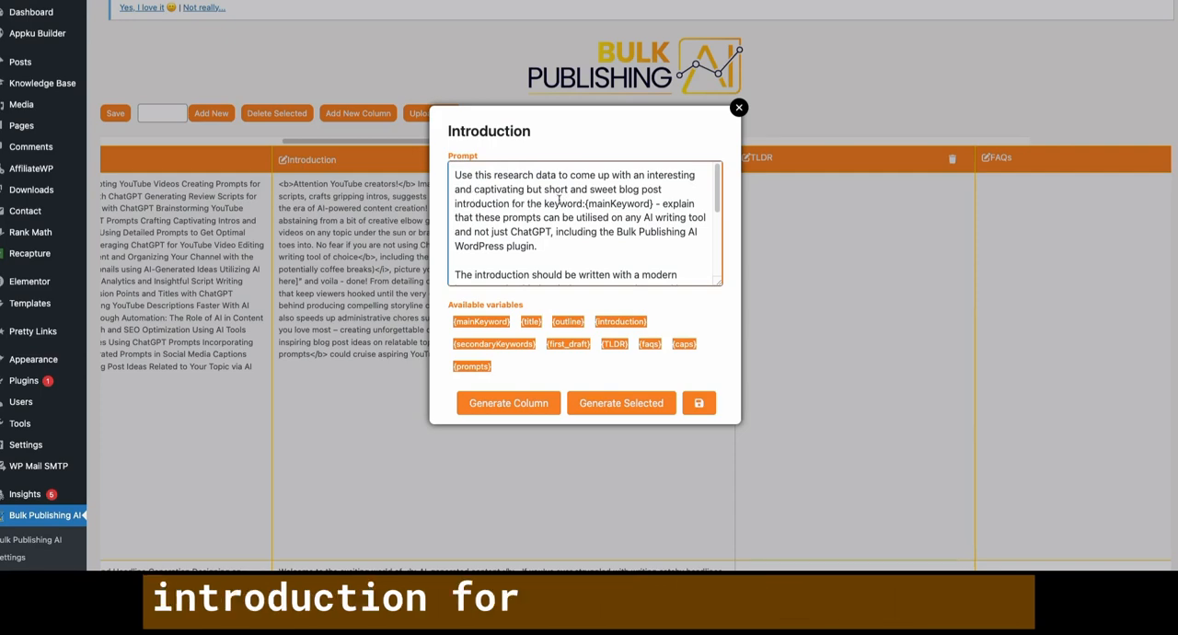
drag(585, 203, 656, 203)
click(656, 203)
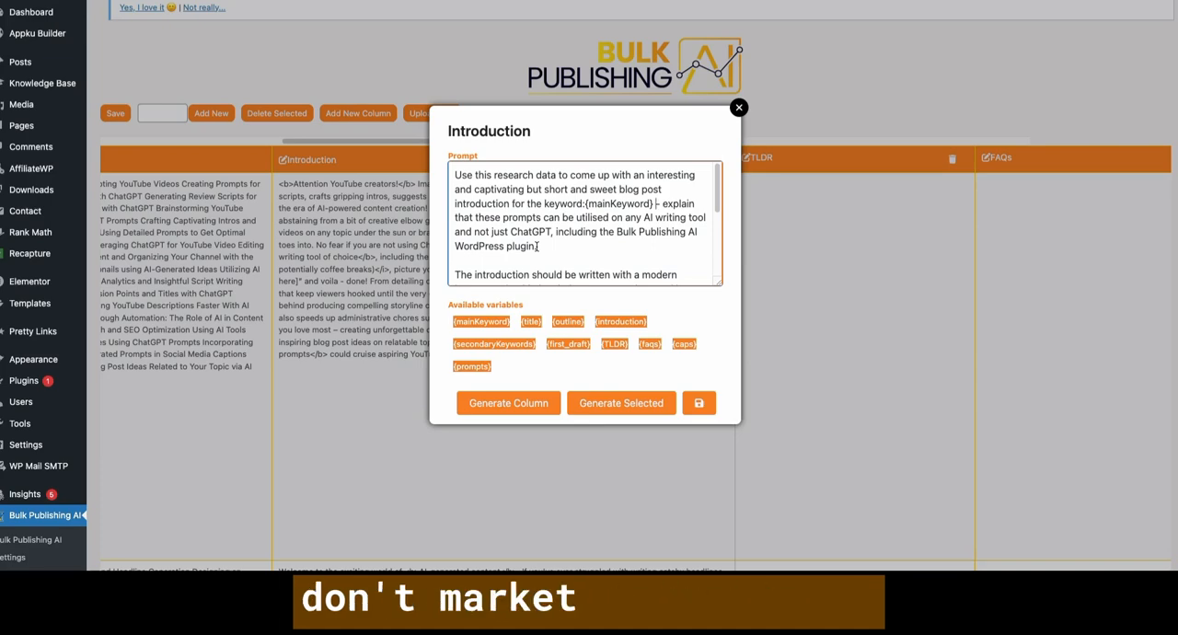
click(738, 107)
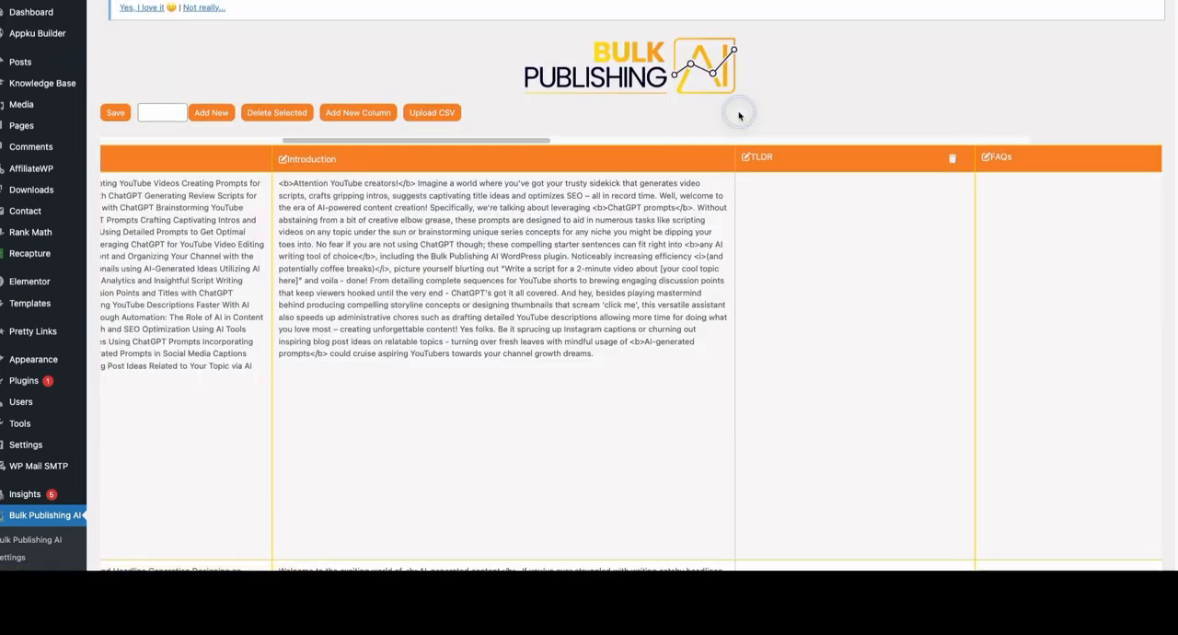
- Look over the TLDR, FAQs and Caps columns, then return to the YouTube creators post's main and secondary keywords
scroll(743, 153, right, 3)
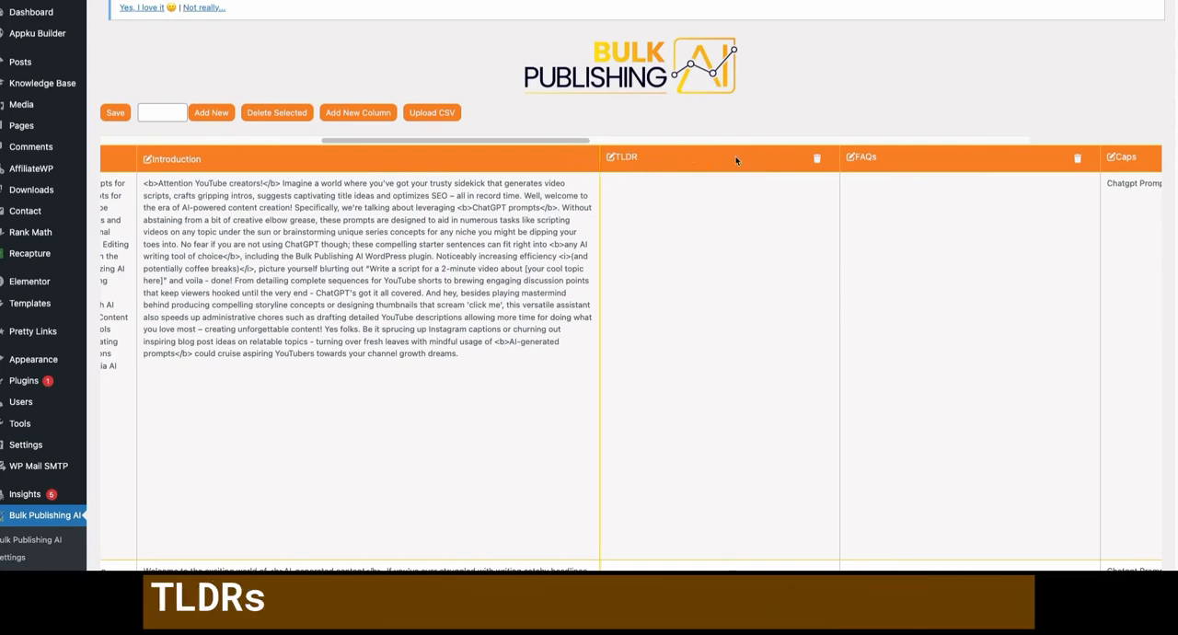
scroll(678, 161, right, 3)
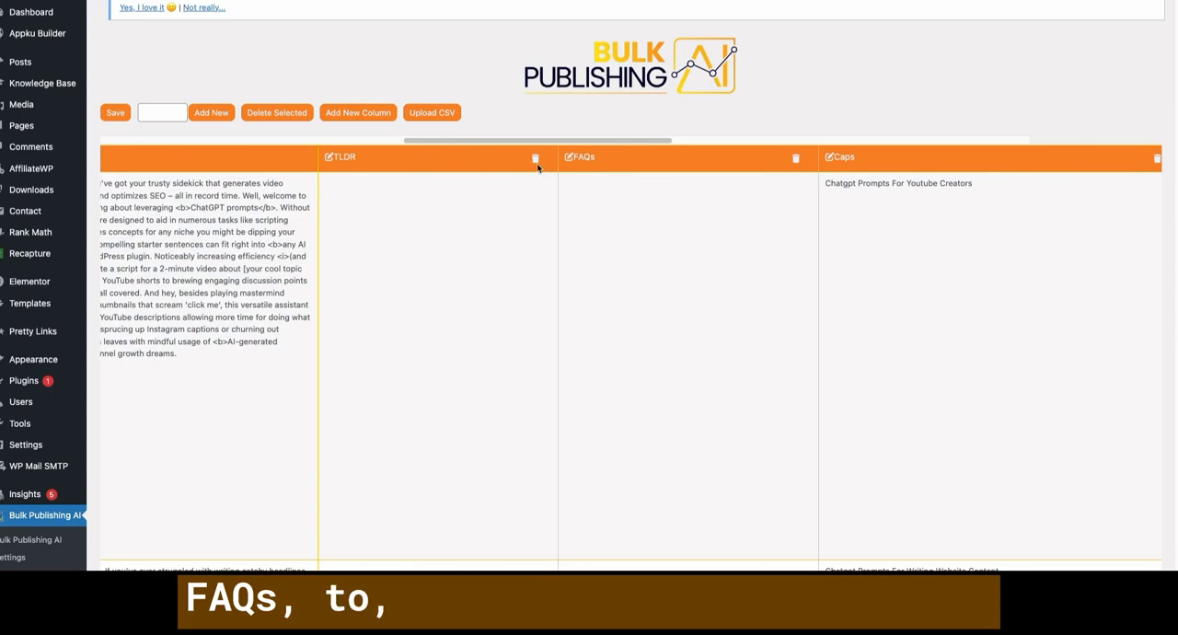
scroll(592, 166, right, 1)
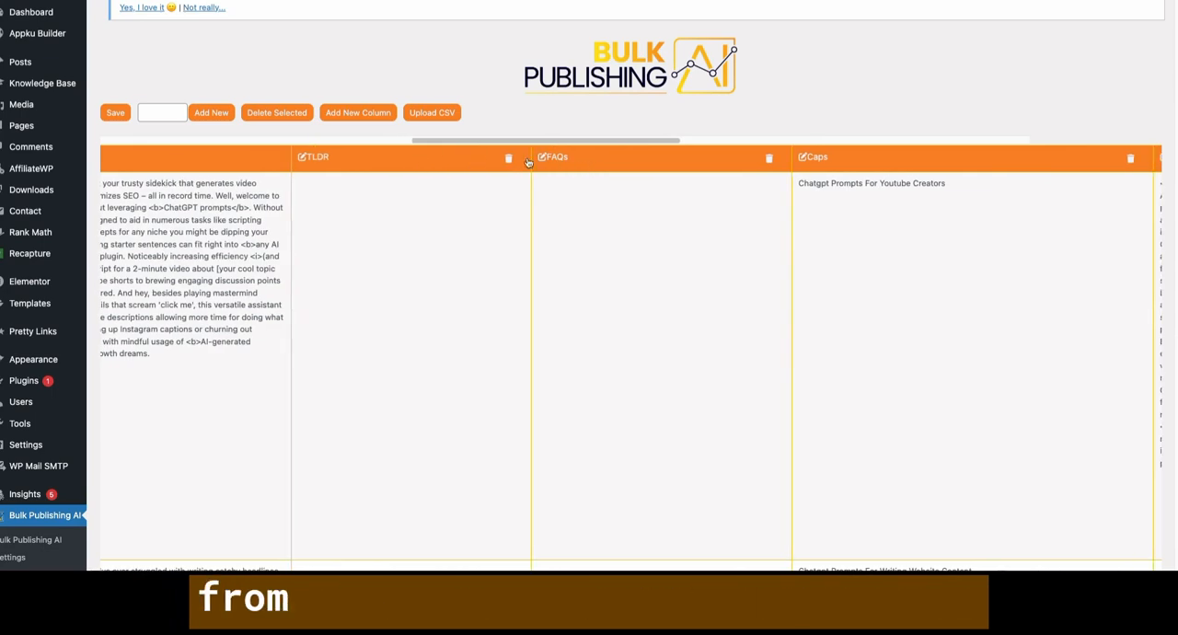
scroll(599, 168, left, 6)
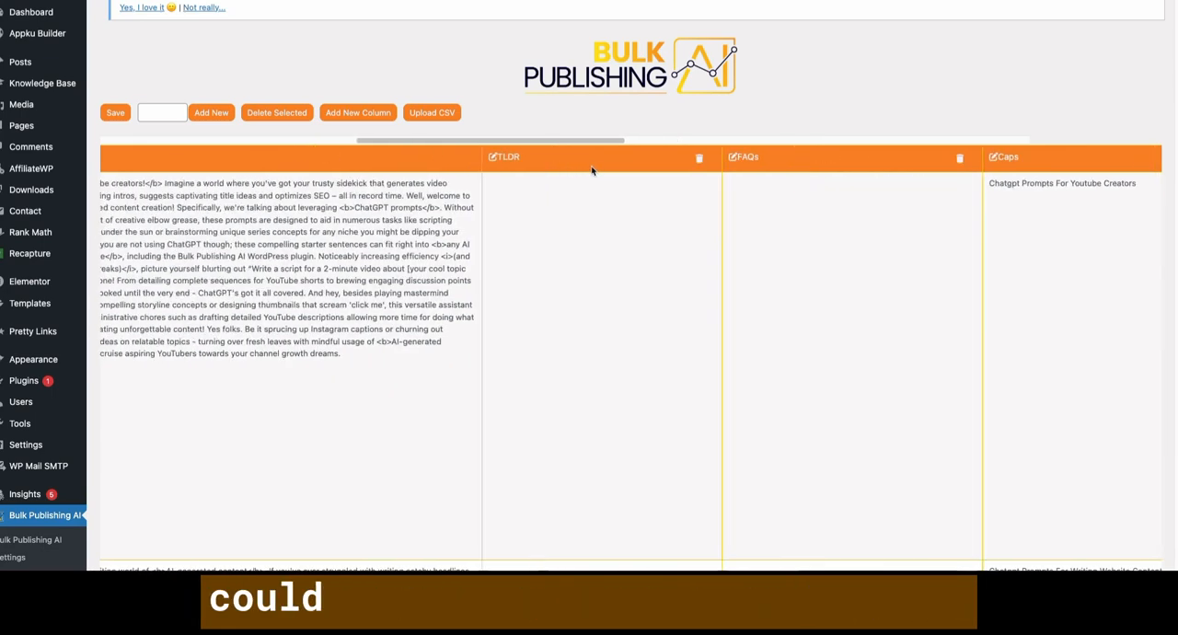
scroll(582, 167, left, 10)
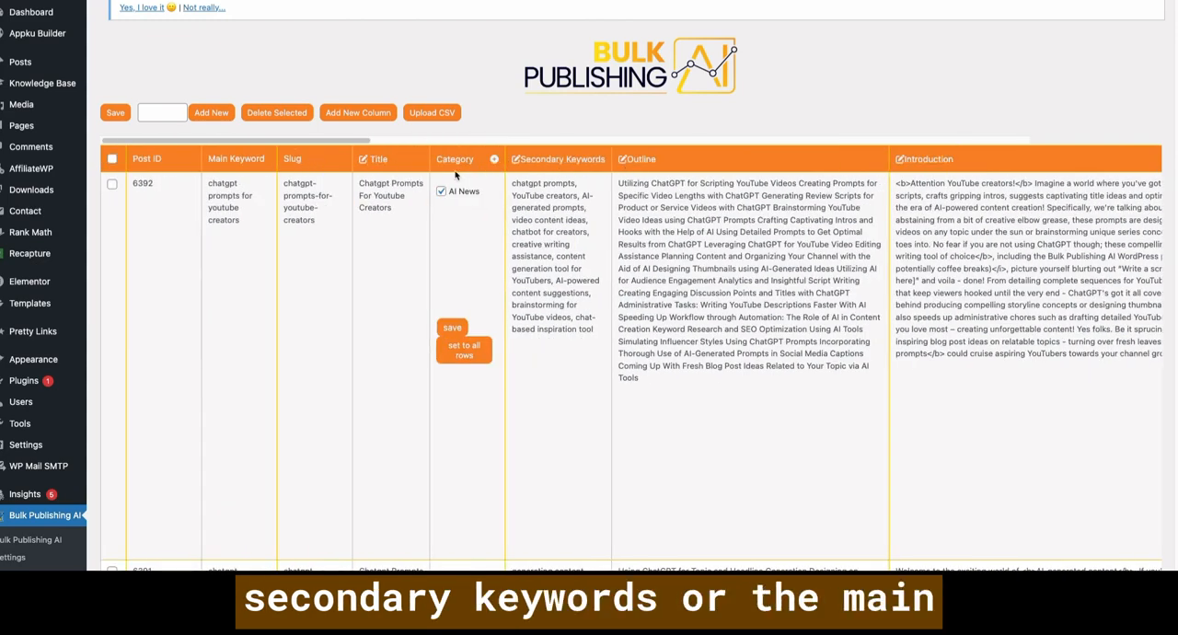
- Examine the Prompts and Research Data cells of the YouTube creators post and compare them with its main keyword
scroll(780, 159, right, 10)
scroll(779, 158, right, 10)
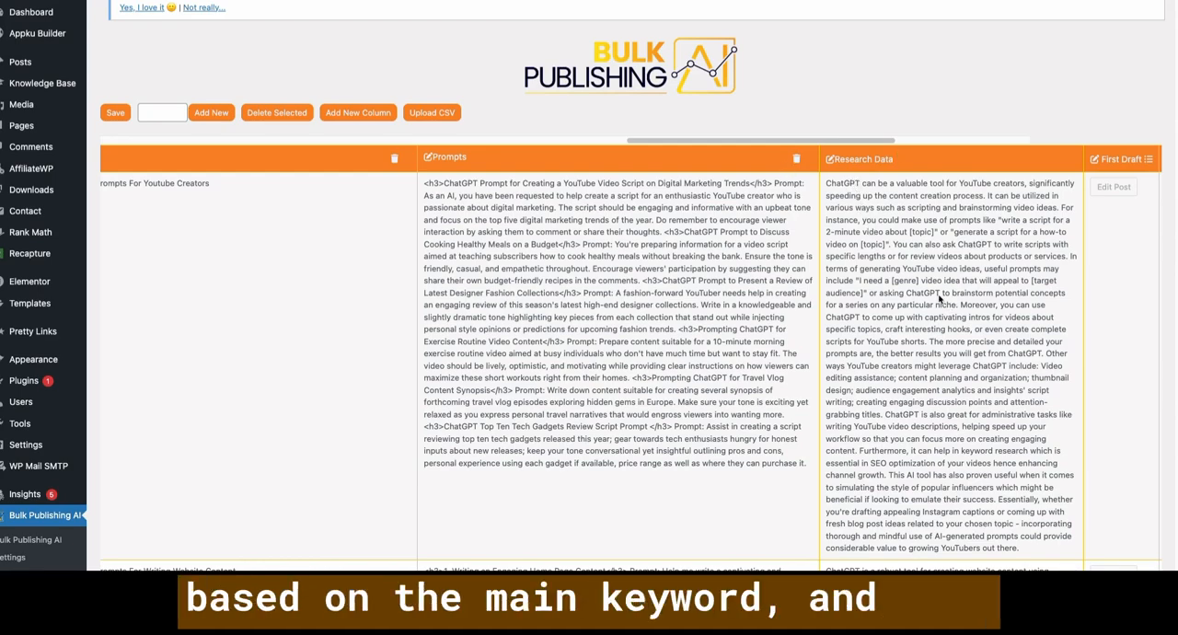
scroll(913, 327, right, 2)
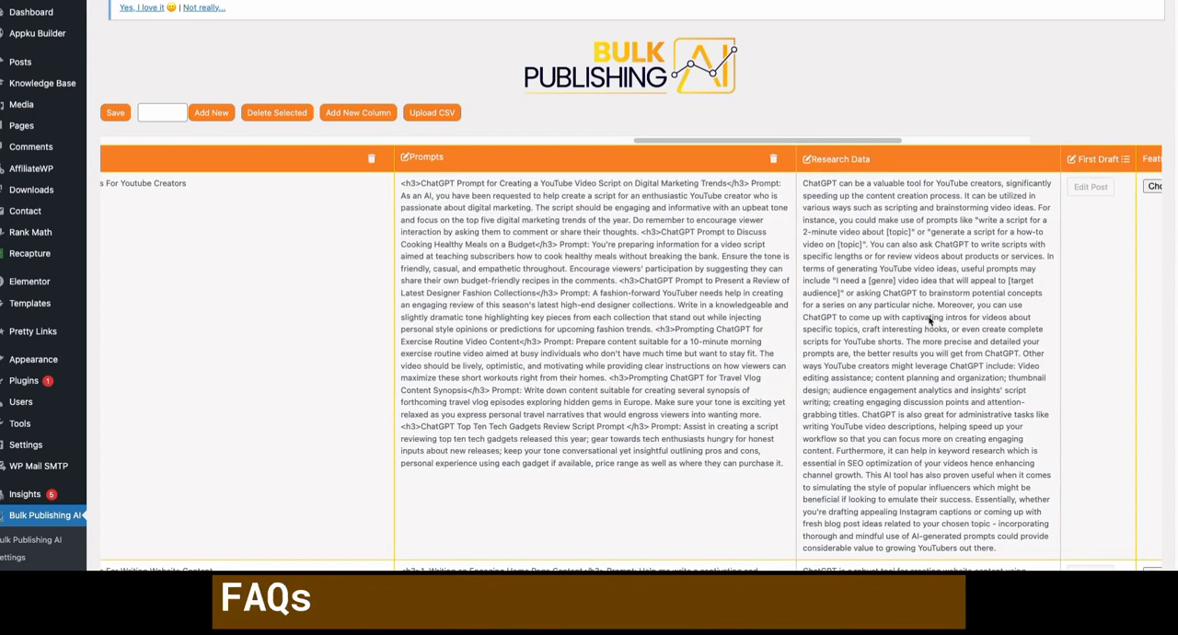
scroll(906, 333, left, 1)
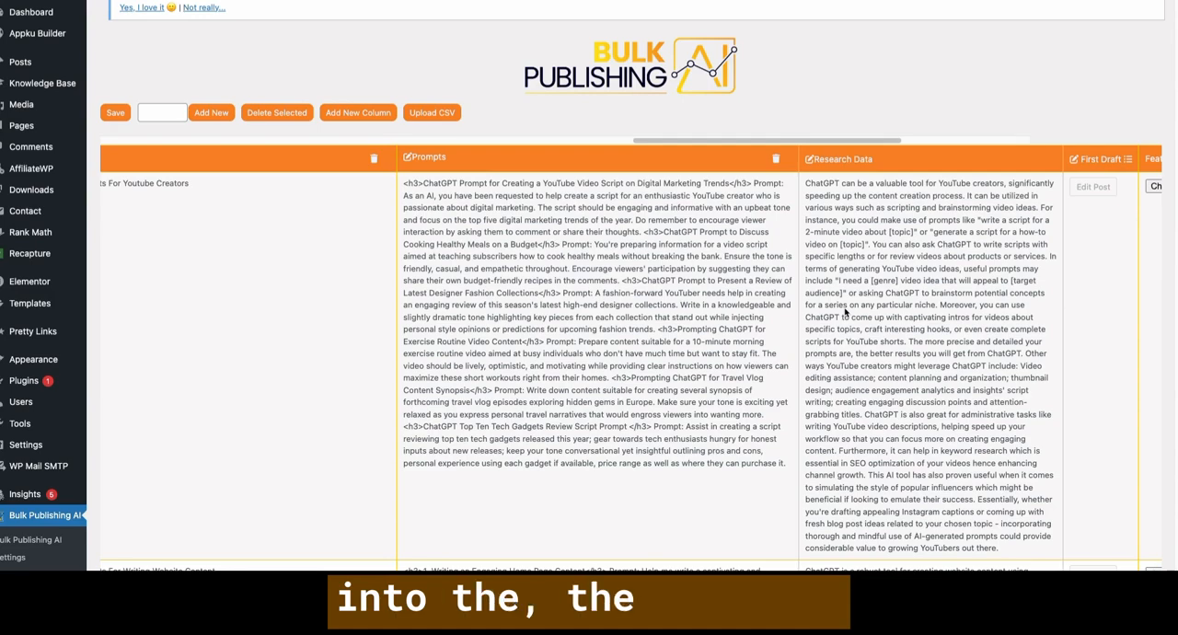
scroll(510, 197, right, 5)
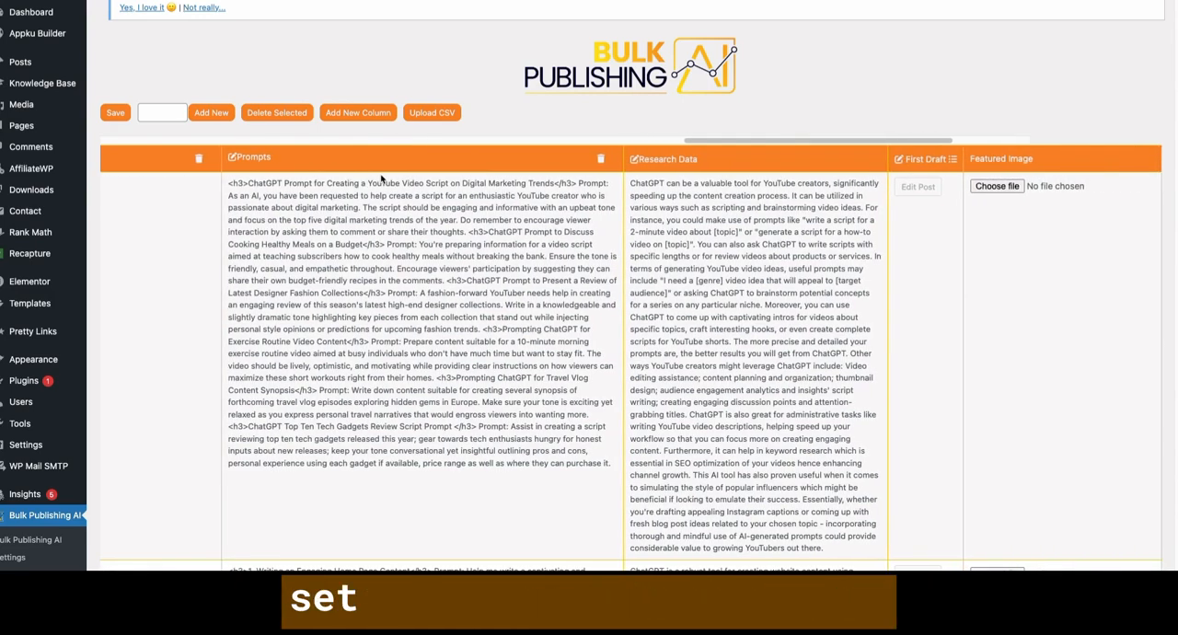
scroll(381, 179, left, 1)
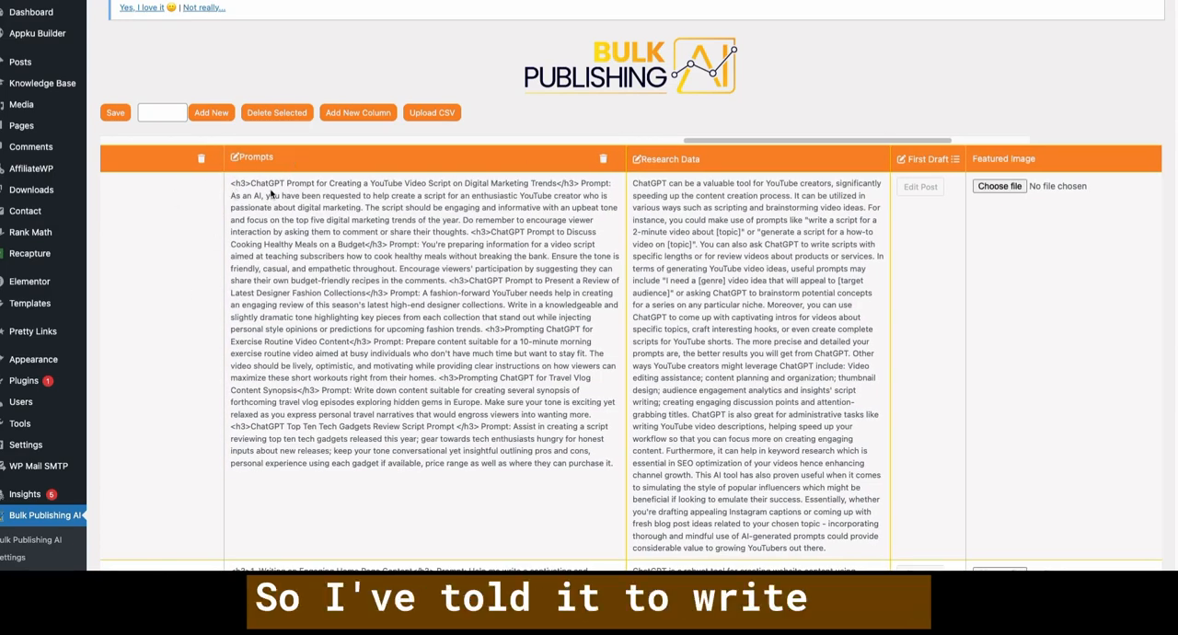
scroll(316, 231, left, 10)
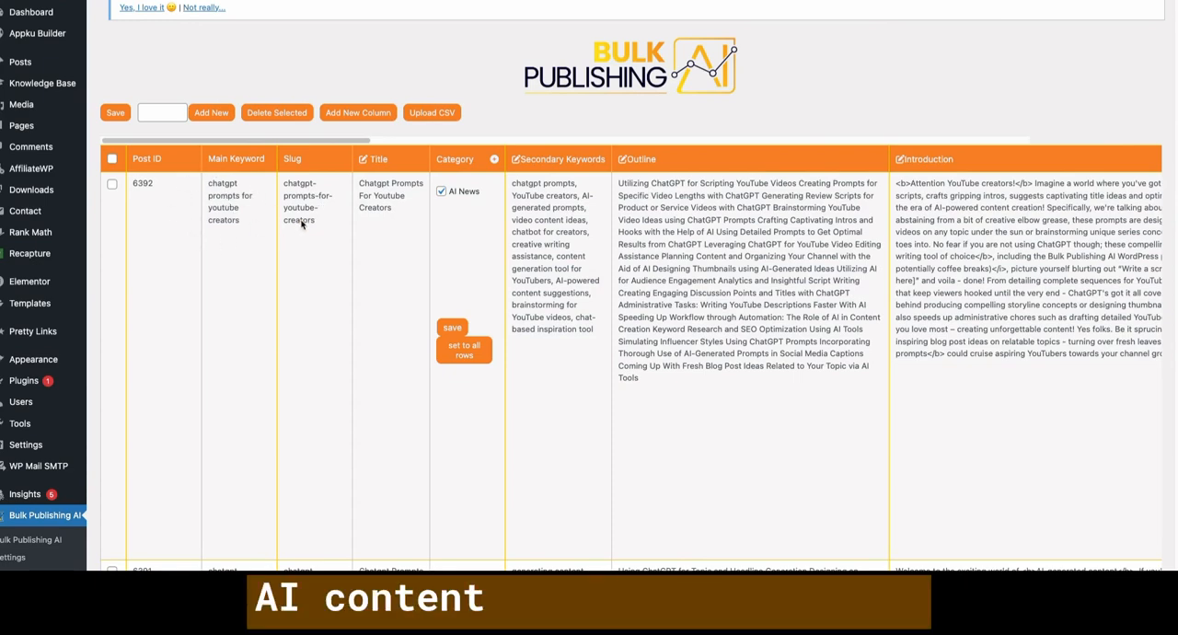
- Check the main Keyword, Caps and Title columns in the chatgpt prompts spreadsheet, then return to the Bulk Publishing AI sheet
scroll(398, 218, right, 5)
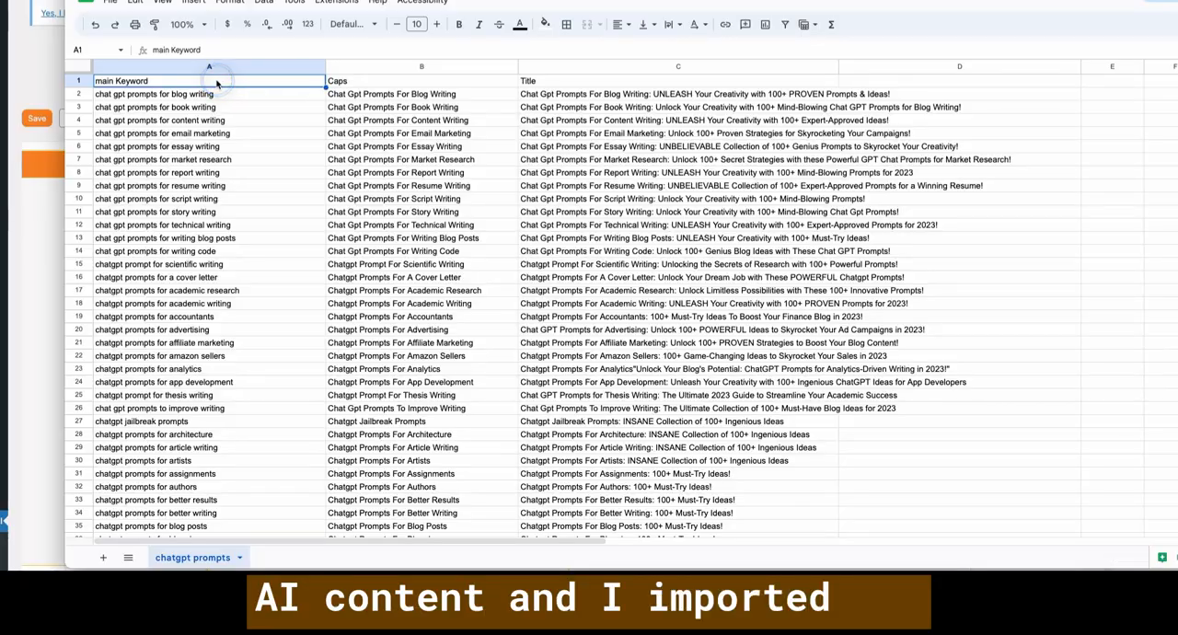
click(341, 83)
click(558, 85)
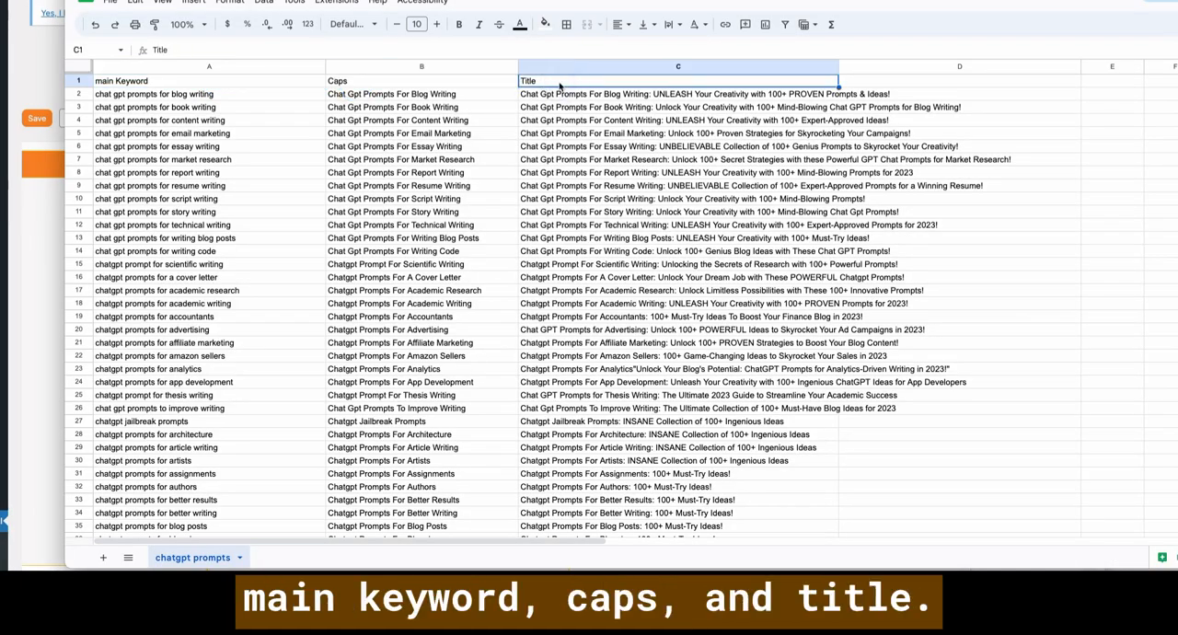
click(60, 36)
- Look through the Prompts and Research Data columns across the posts, including those on tweets, research papers and report writing
scroll(539, 226, right, 5)
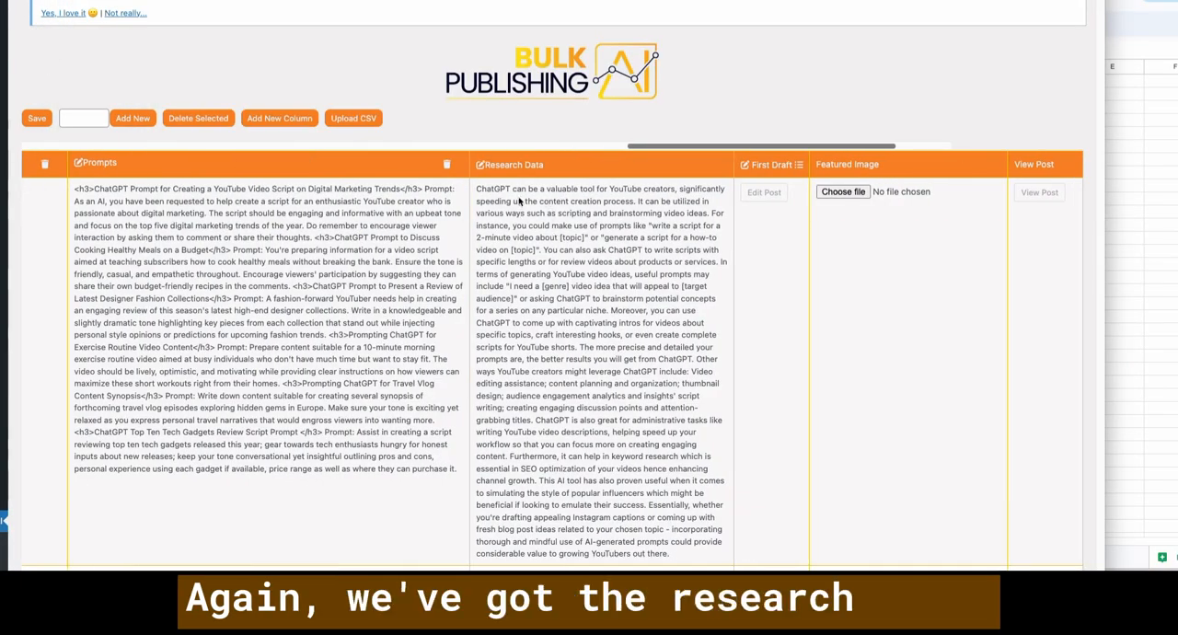
scroll(545, 241, left, 1)
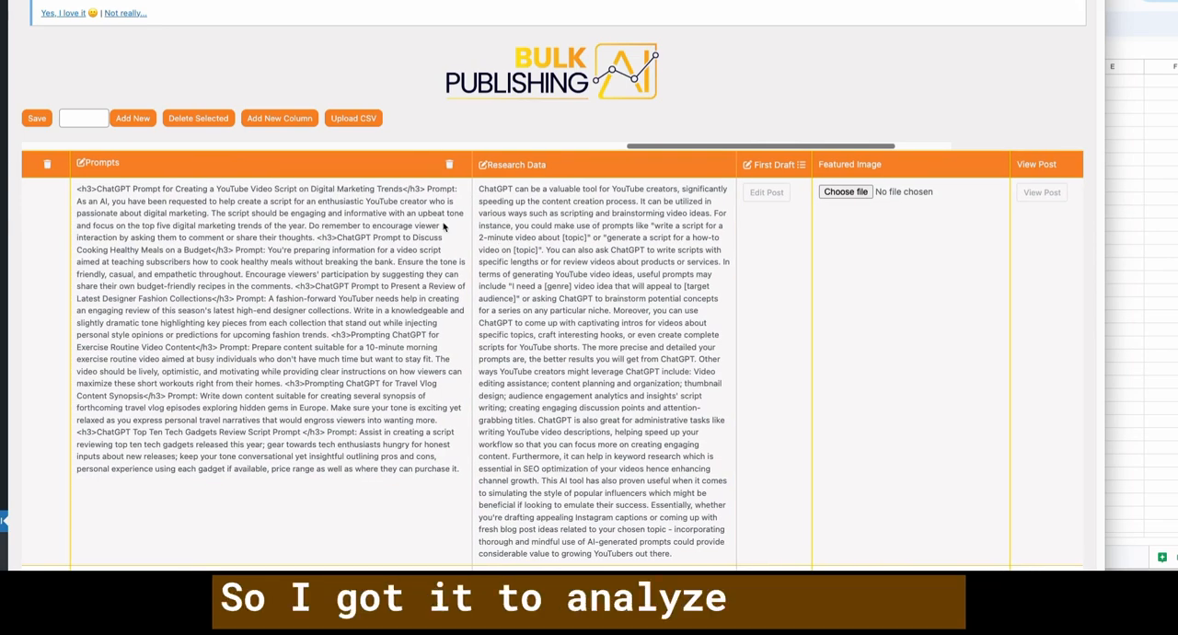
scroll(551, 222, down, 10)
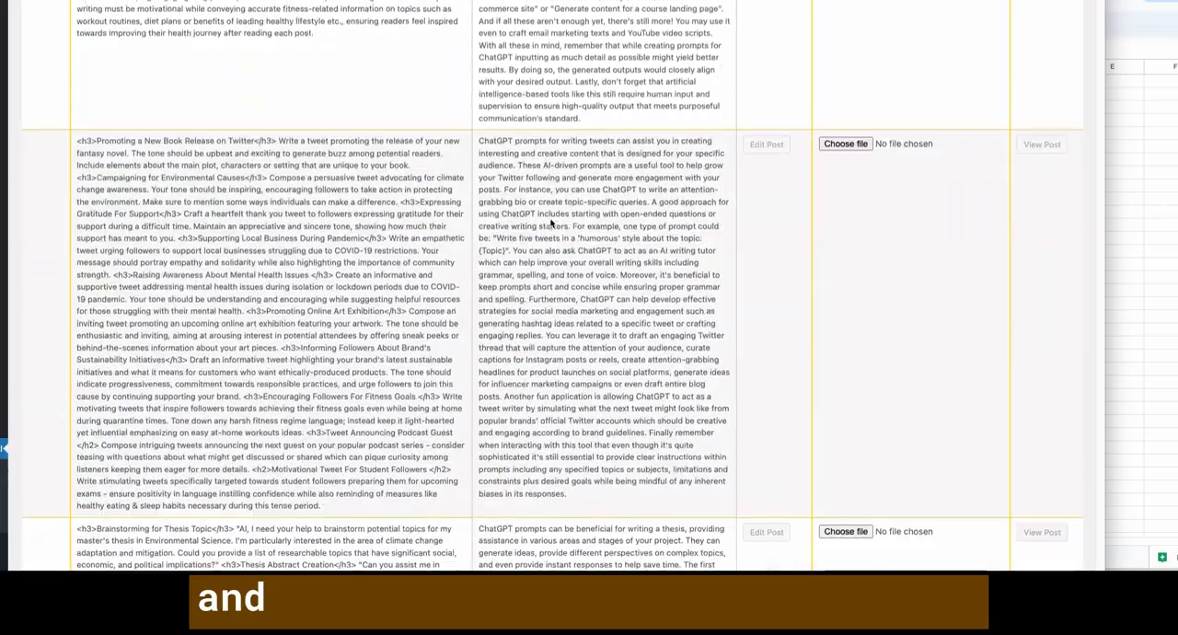
scroll(551, 223, down, 15)
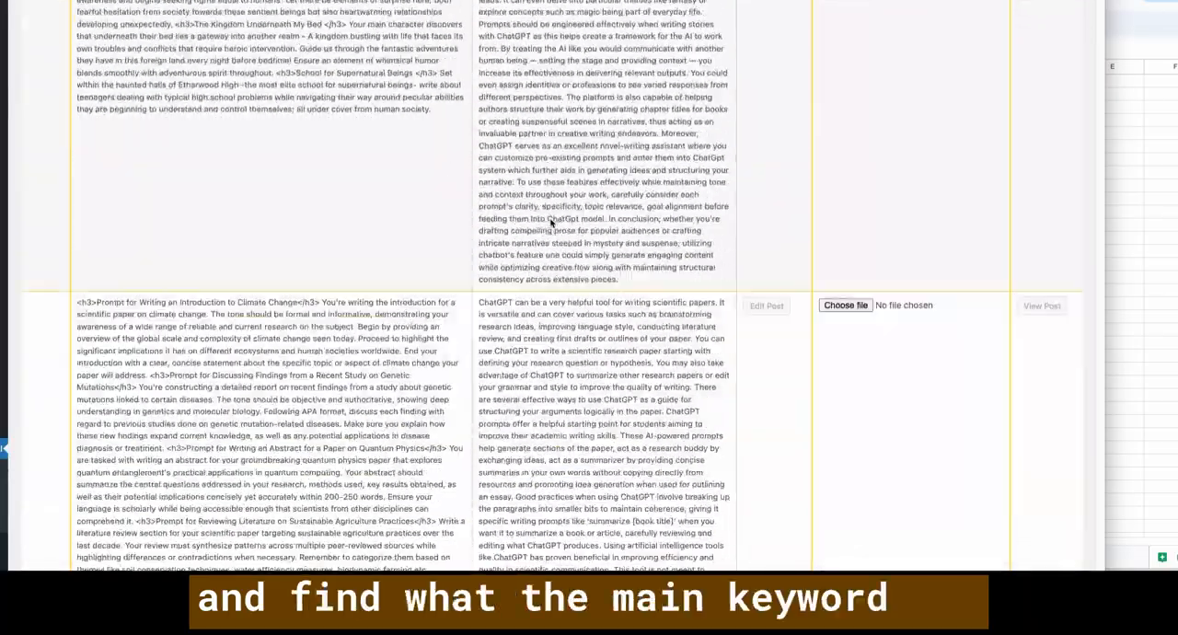
scroll(551, 223, down, 15)
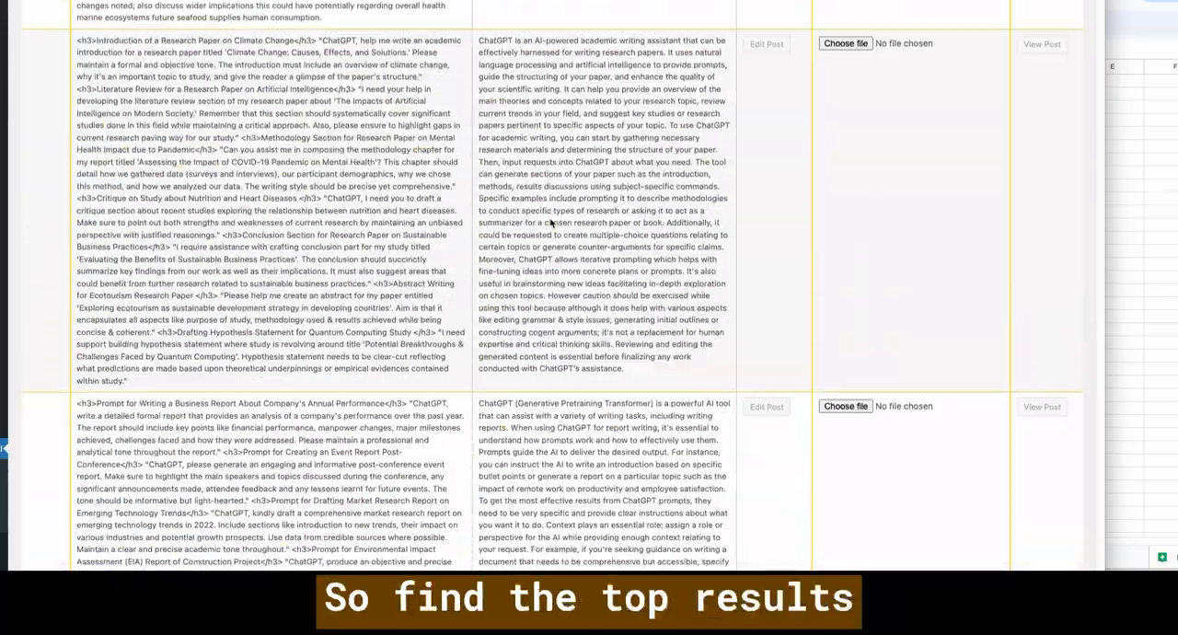
scroll(551, 223, down, 2)
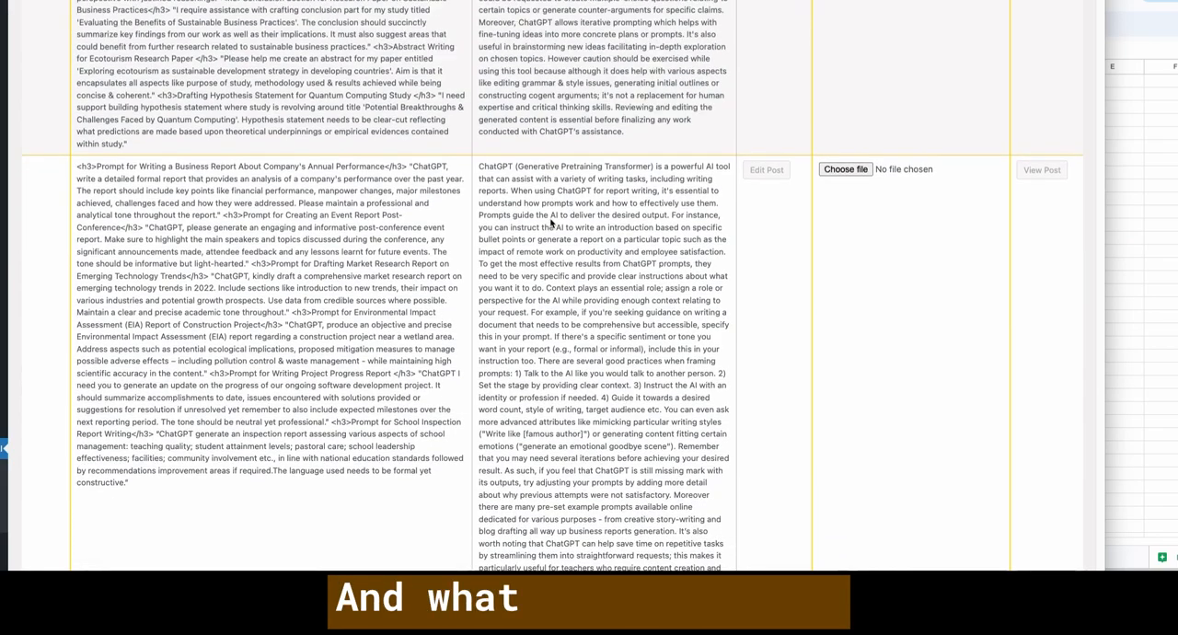
scroll(551, 222, up, 5)
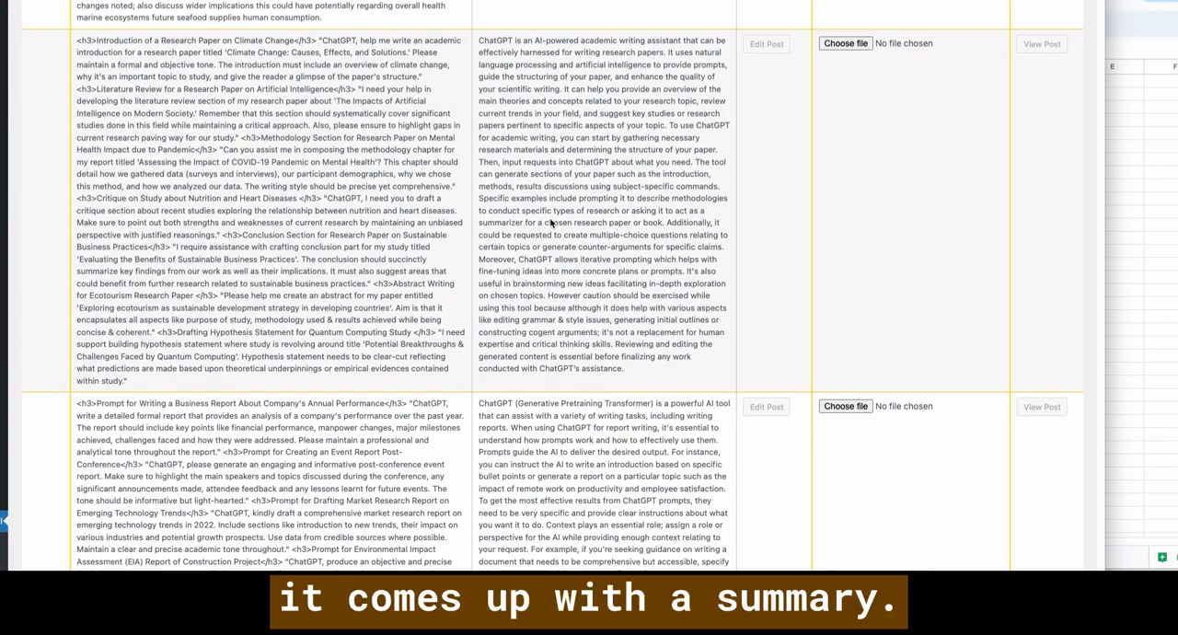
scroll(550, 220, up, 2)
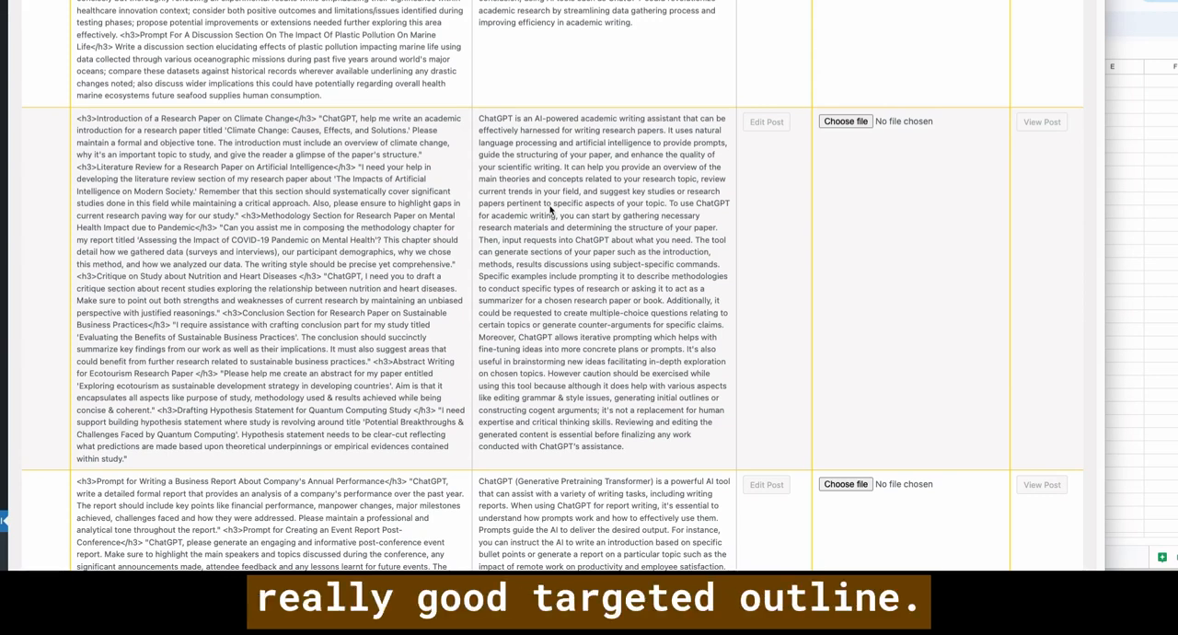
scroll(550, 211, up, 1)
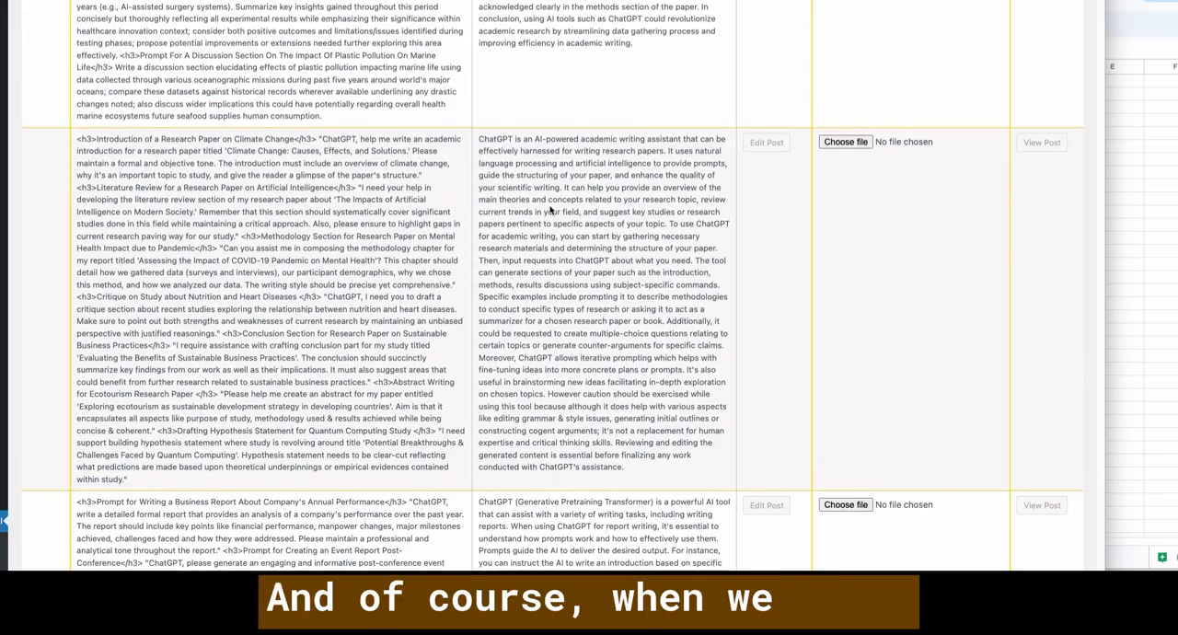
scroll(550, 210, up, 10)
- Review the YouTube creators post's columns from keywords, outline and introduction through to Prompts, Research Data and First Draft
scroll(299, 234, right, 5)
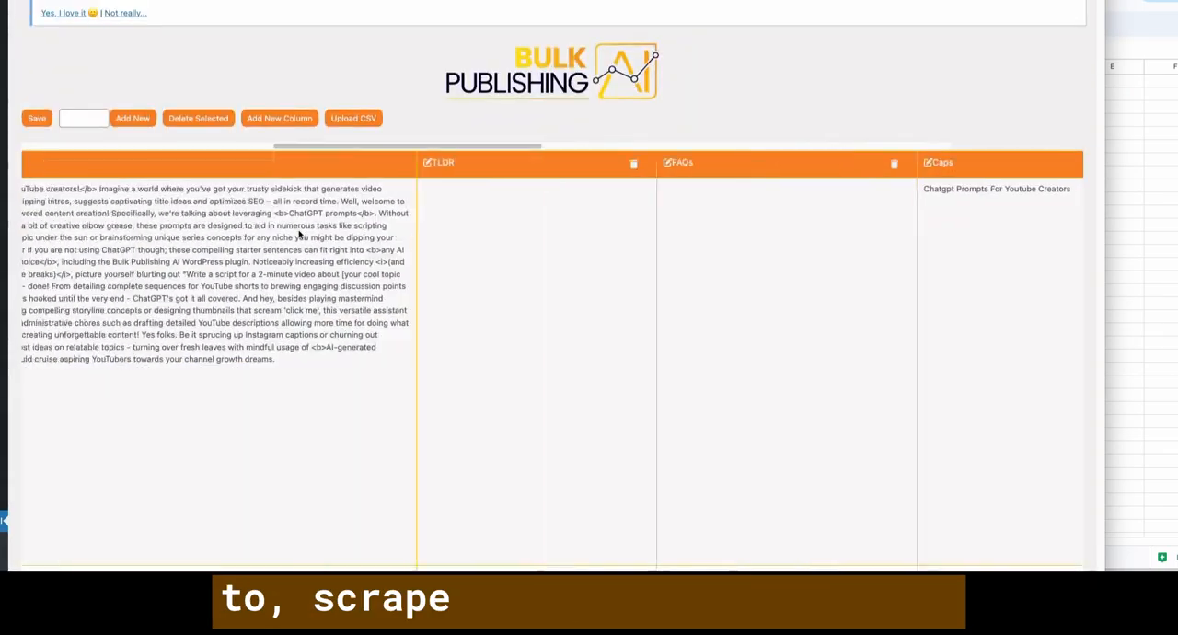
scroll(299, 235, left, 6)
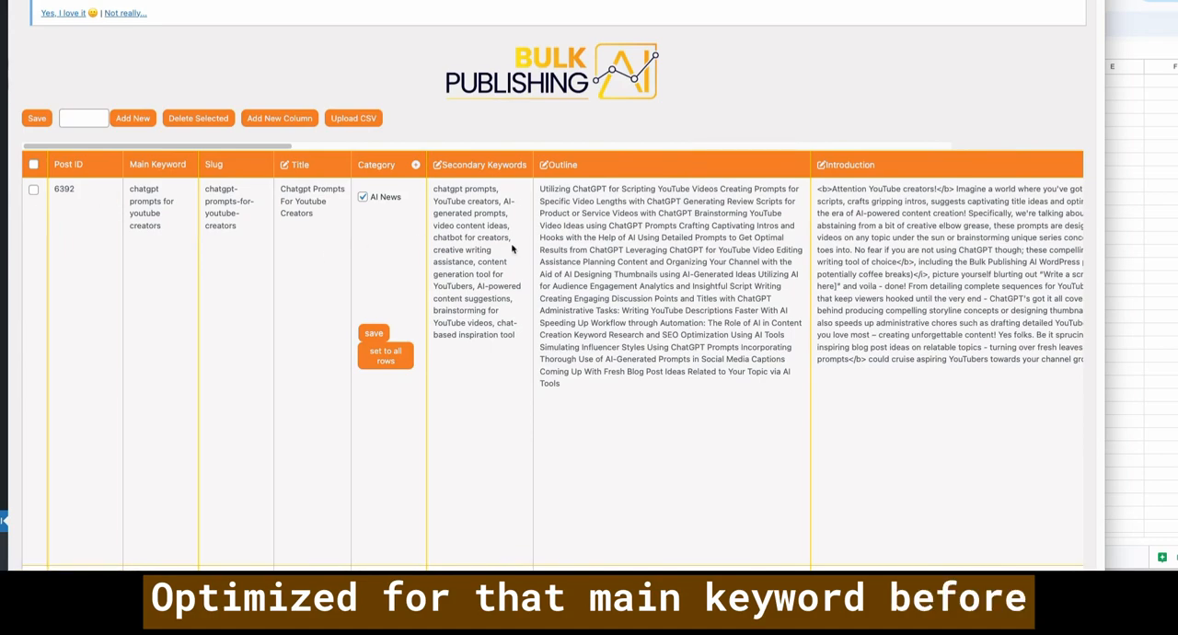
scroll(511, 248, right, 10)
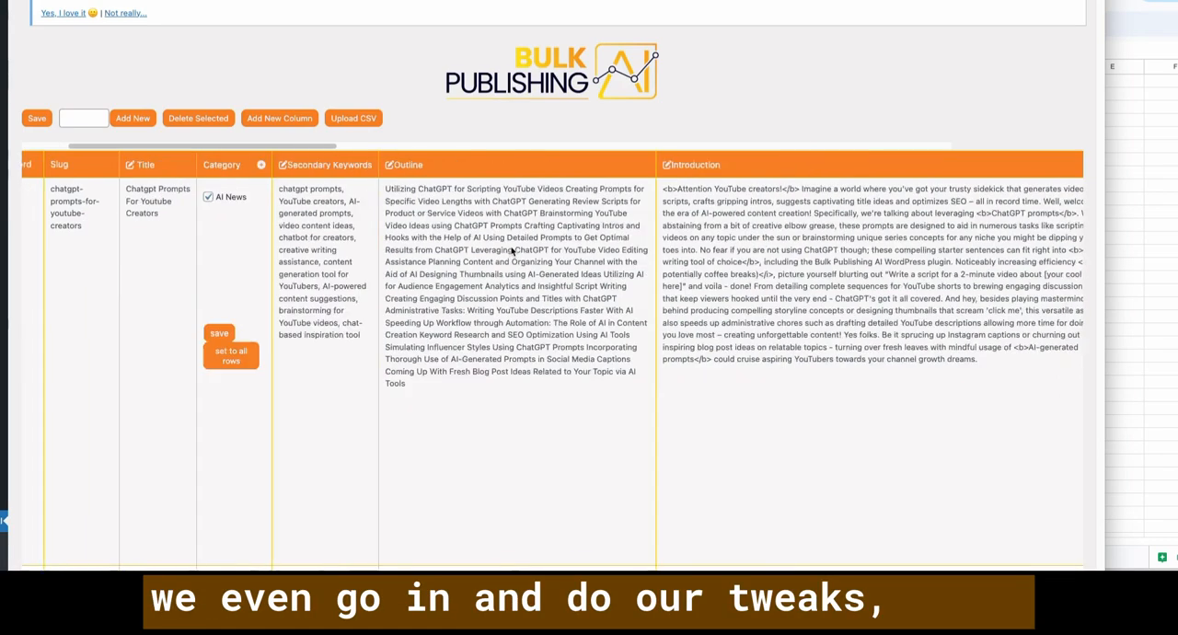
scroll(511, 251, right, 10)
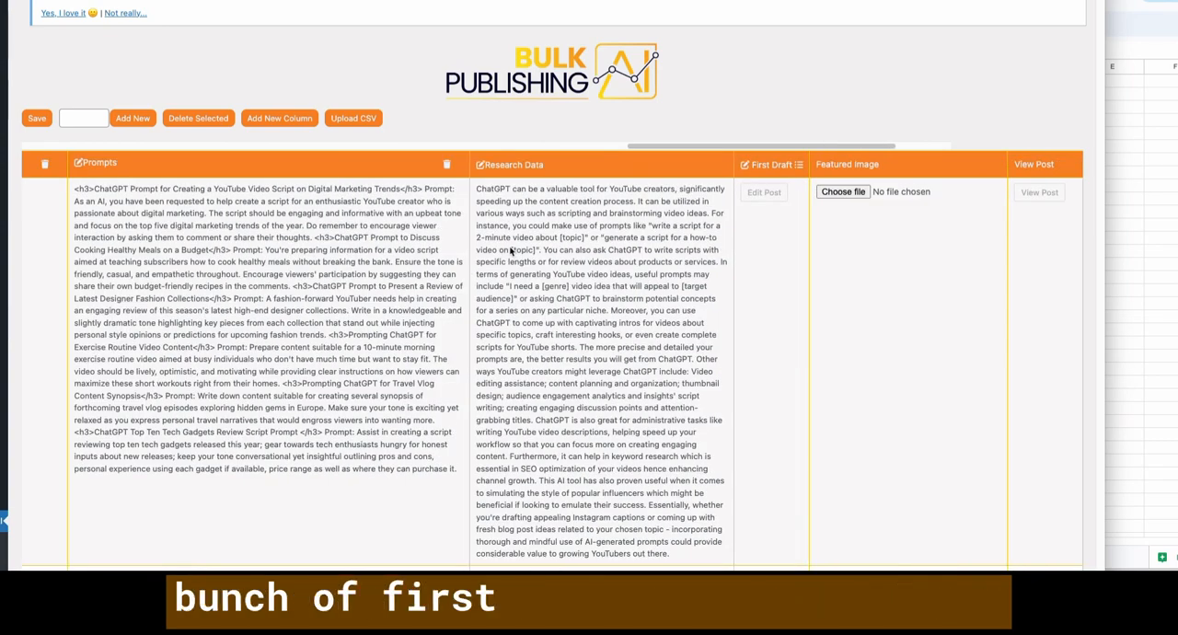
click(508, 250)
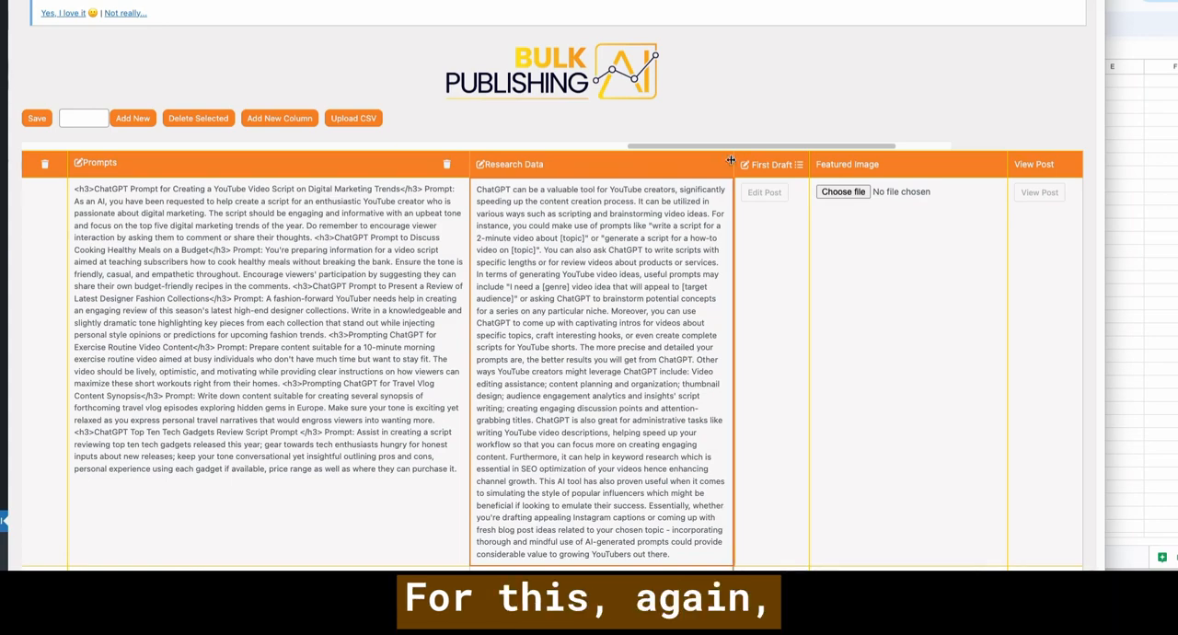
click(821, 163)
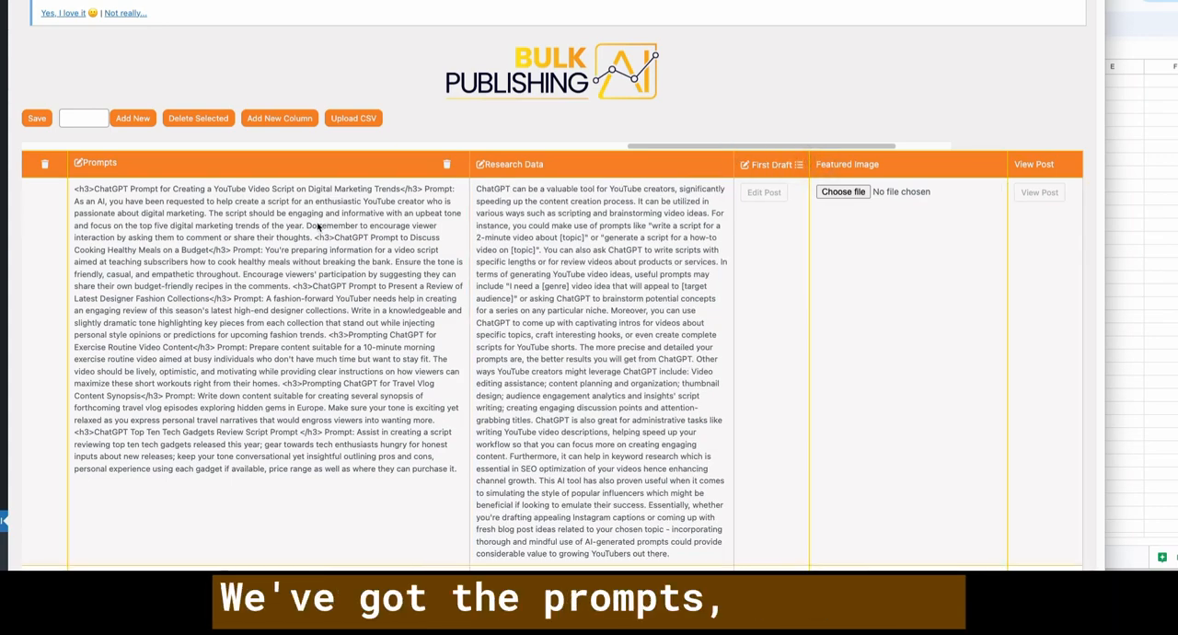
scroll(317, 225, left, 3)
scroll(317, 225, left, 5)
scroll(350, 231, right, 7)
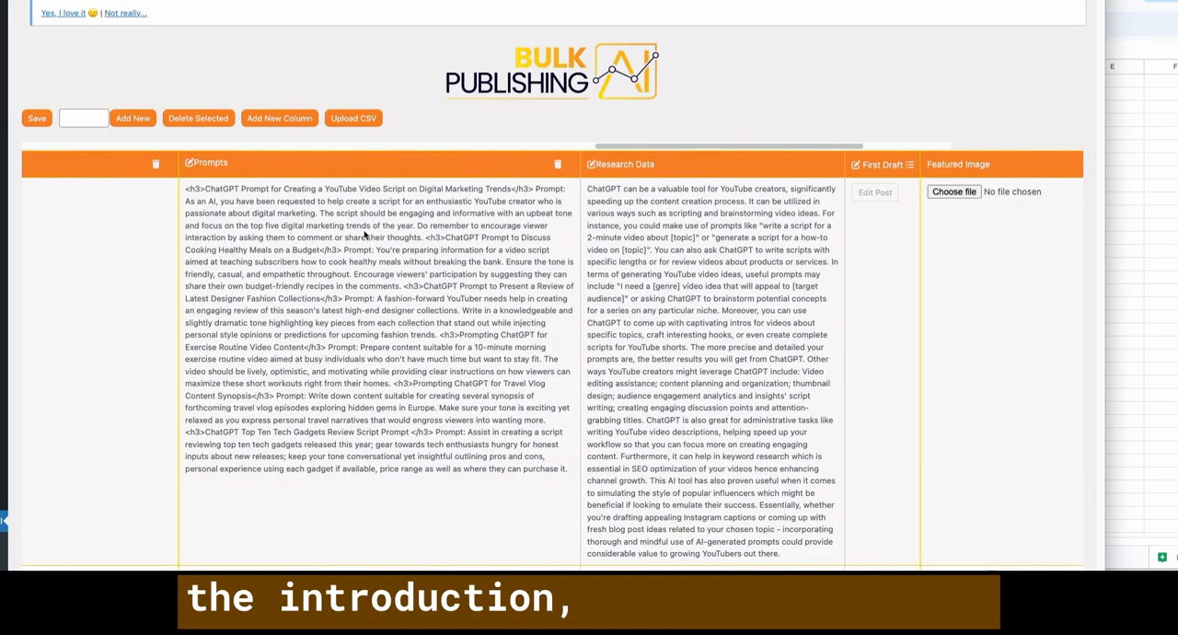
- Review the First Draft prompt, checking the 10-tip listicle instruction and its {mainKeyword} and {secondaryKeywords} variables, and close it unchanged
scroll(365, 234, left, 1)
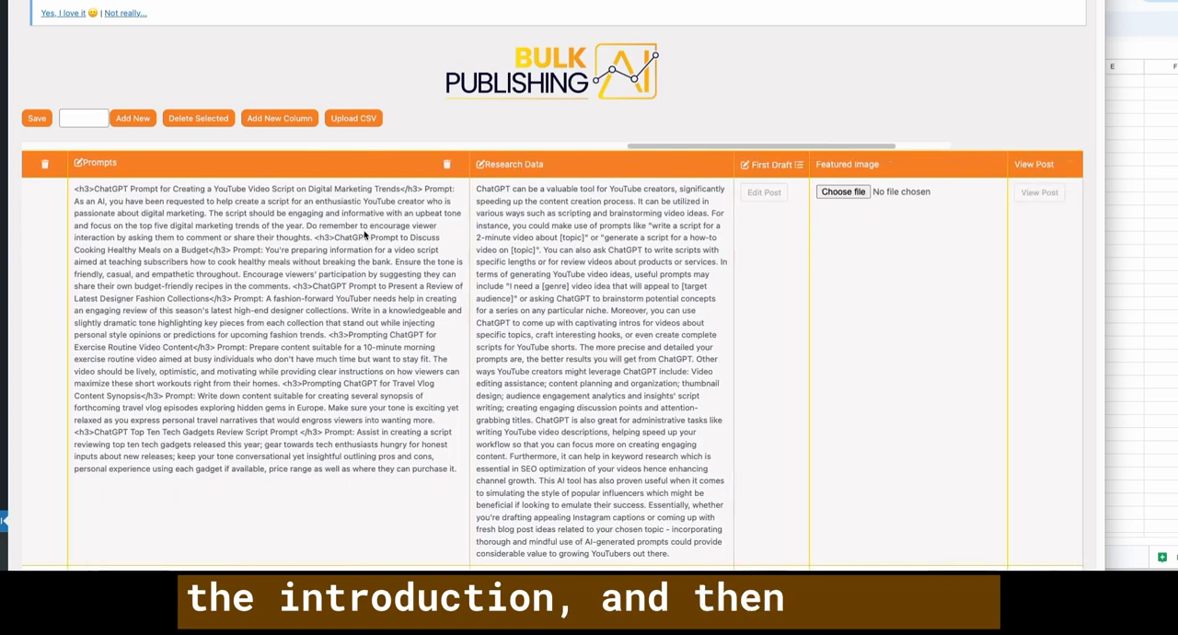
click(768, 168)
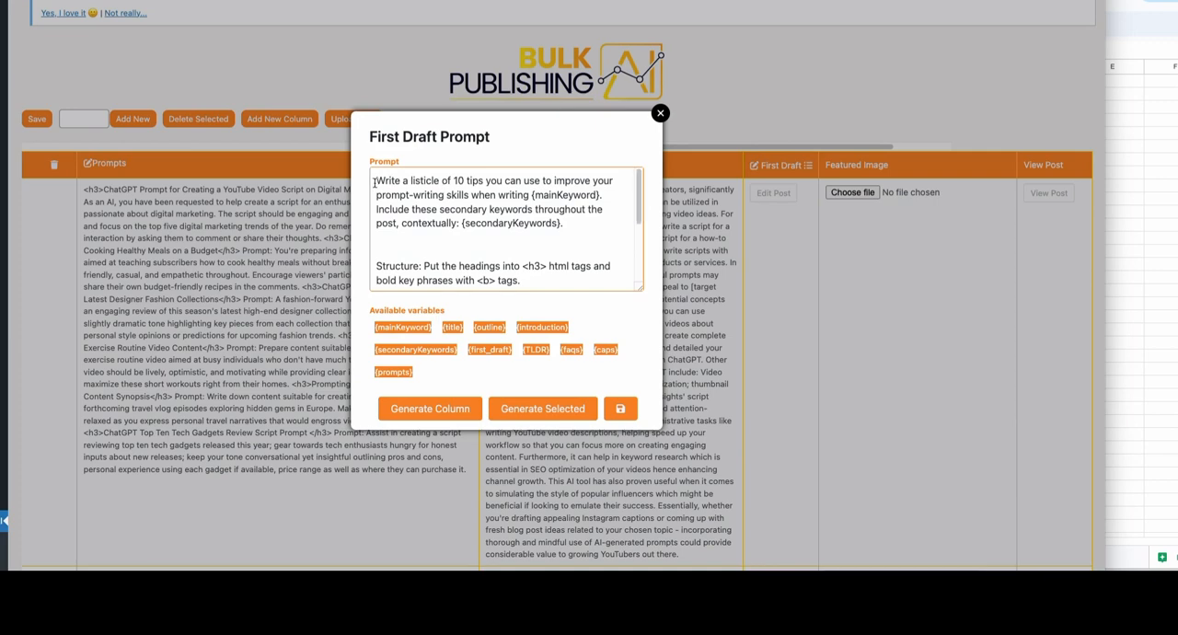
drag(371, 188, 583, 219)
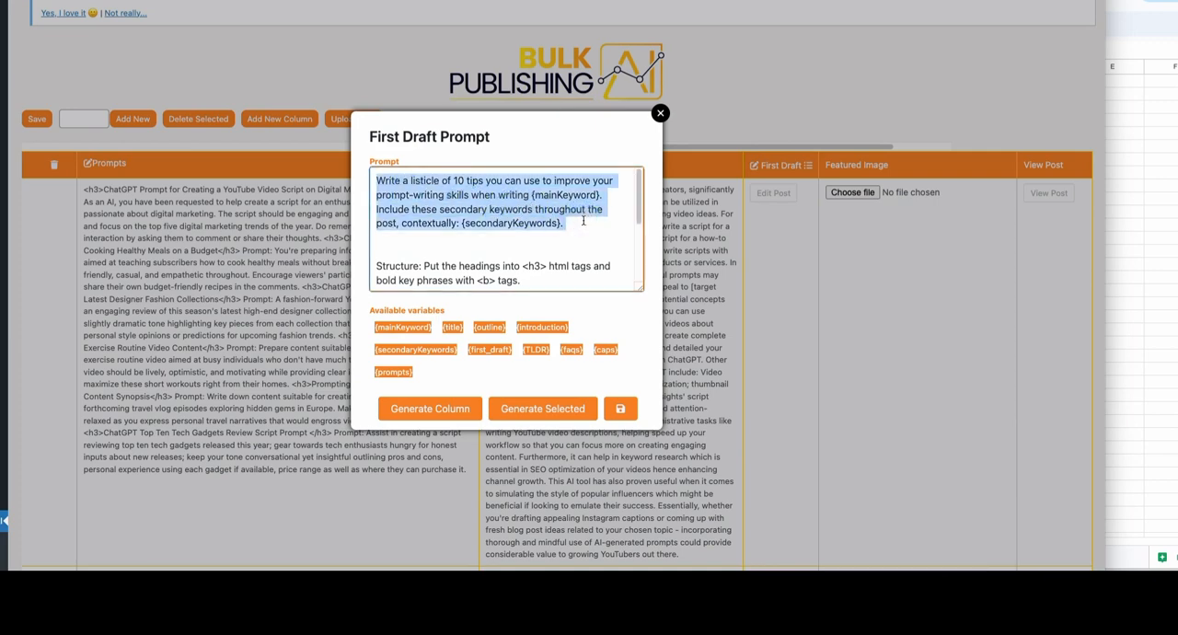
click(583, 221)
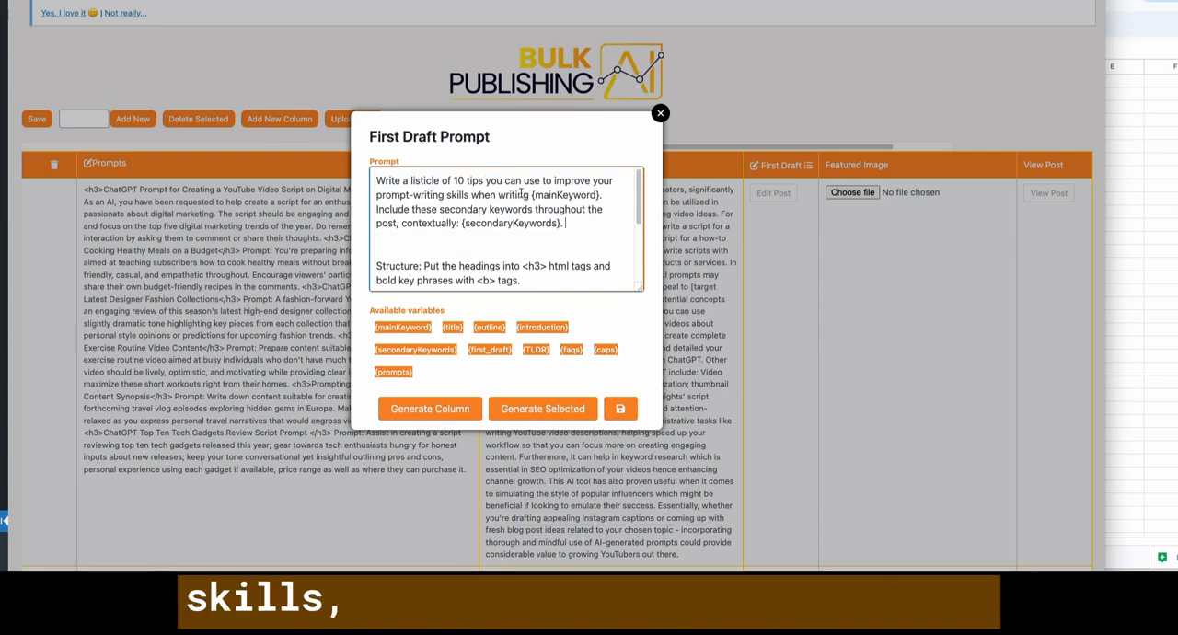
drag(591, 195, 530, 196)
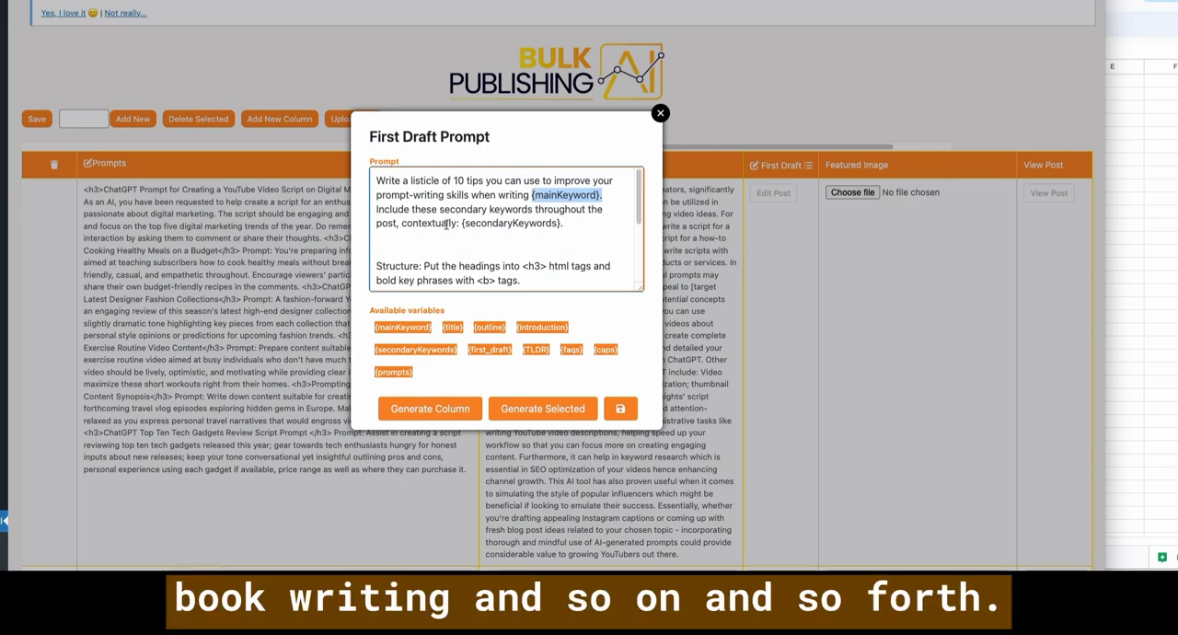
click(446, 225)
click(660, 114)
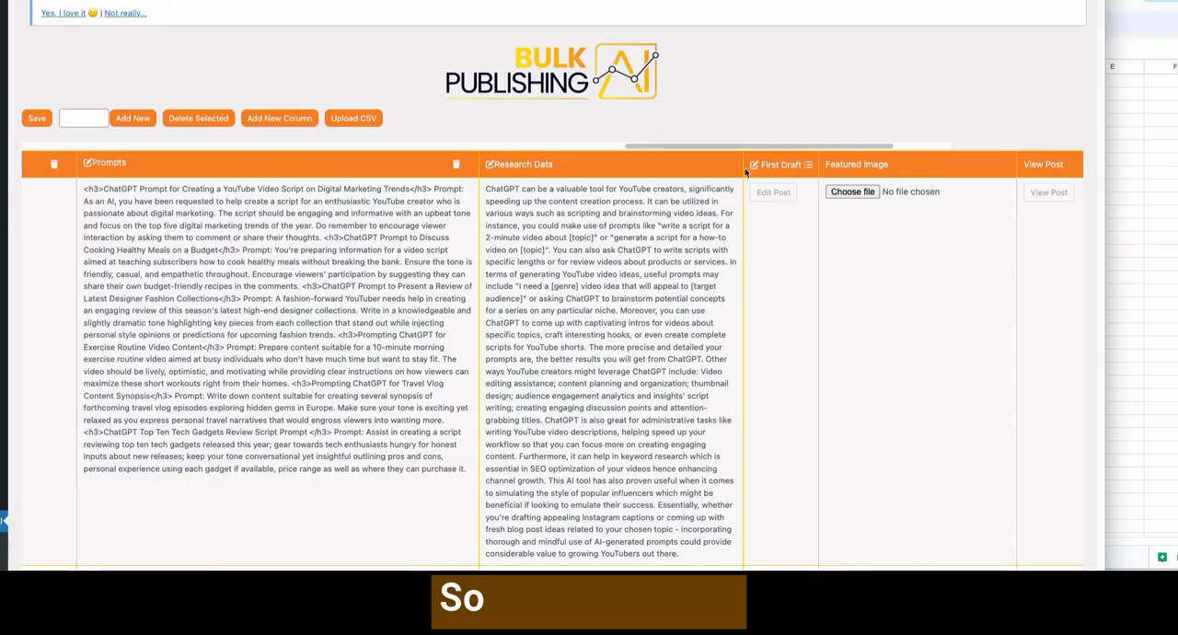
- Open the First Draft column's Prompts template, enlarge its content box, and examine the spacer blocks, {prompts} and {introduction} before closing it
click(808, 166)
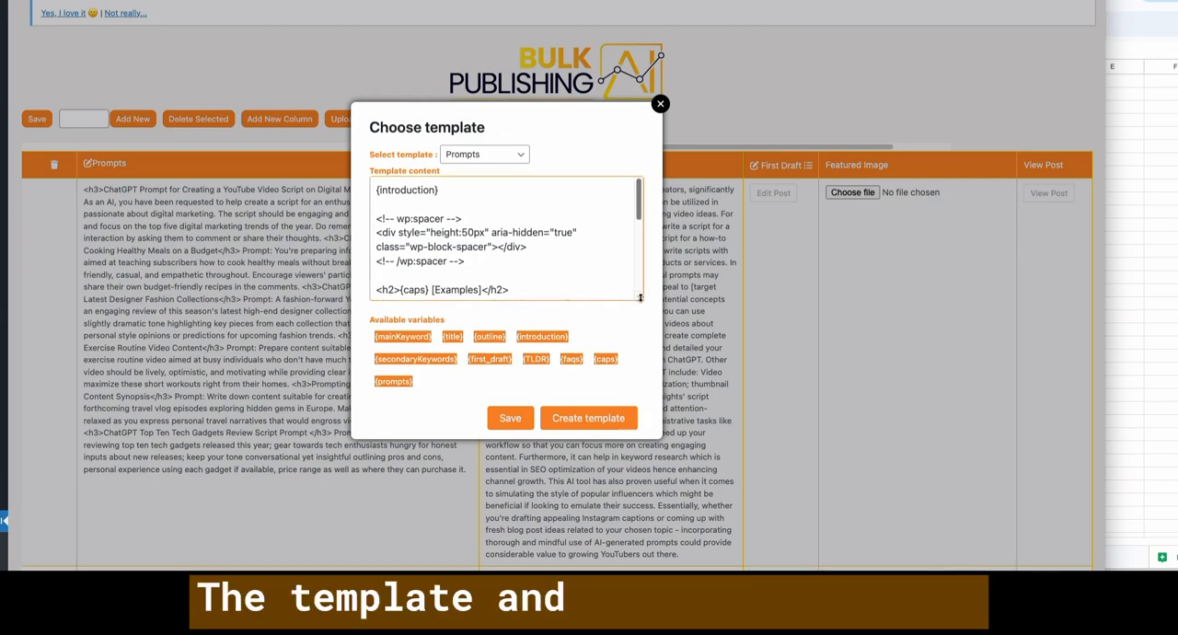
drag(639, 297, 631, 397)
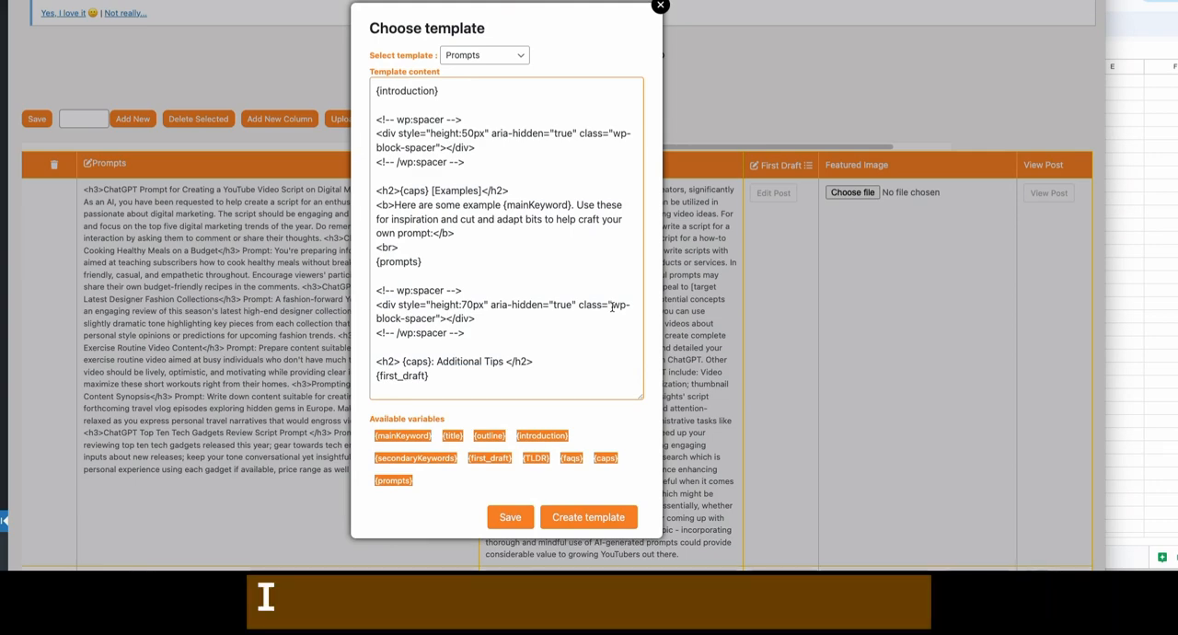
click(469, 151)
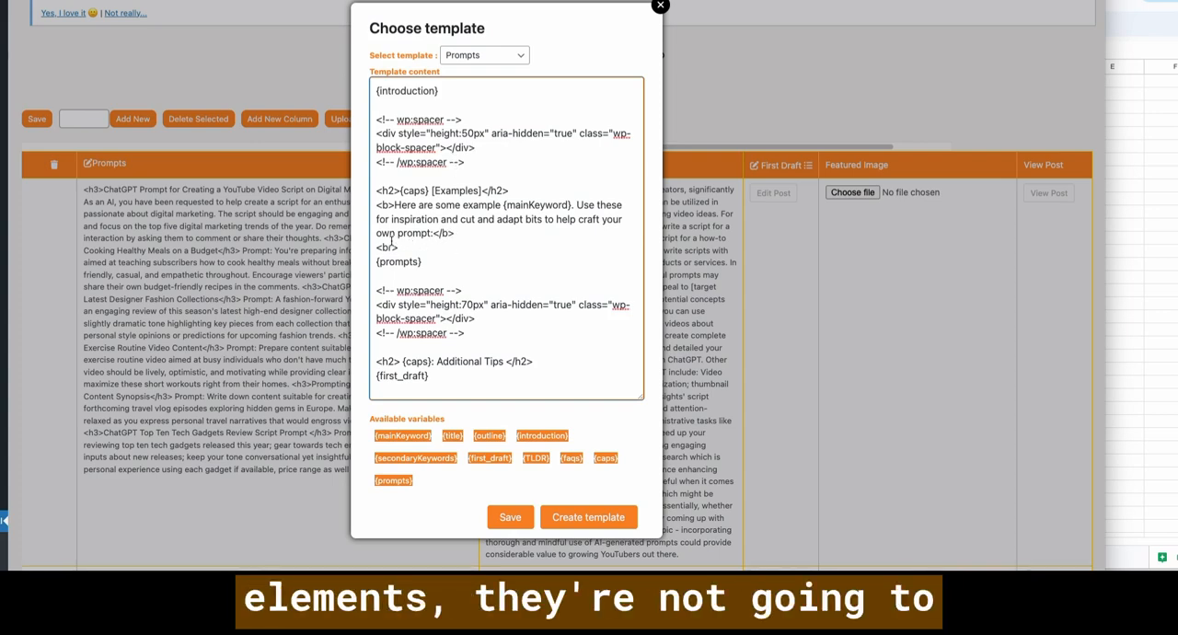
click(399, 246)
click(401, 262)
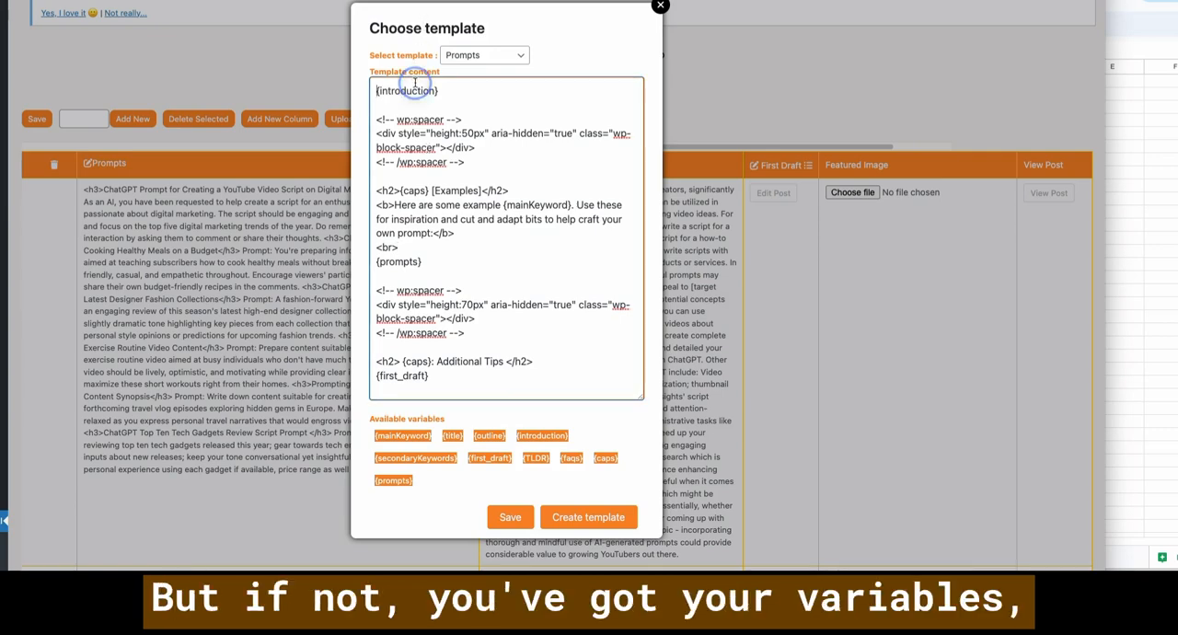
drag(442, 90, 379, 89)
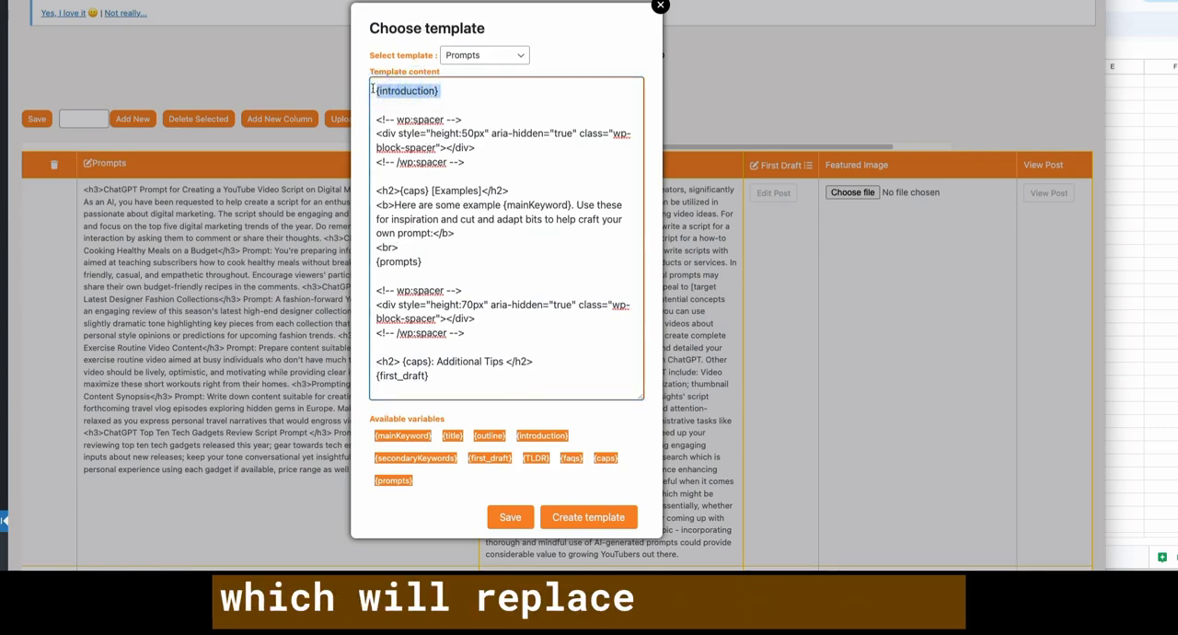
click(660, 7)
- Look across the YouTube creators post's row from its main keyword to First Draft for the columns that fill the template variables
scroll(458, 250, left, 10)
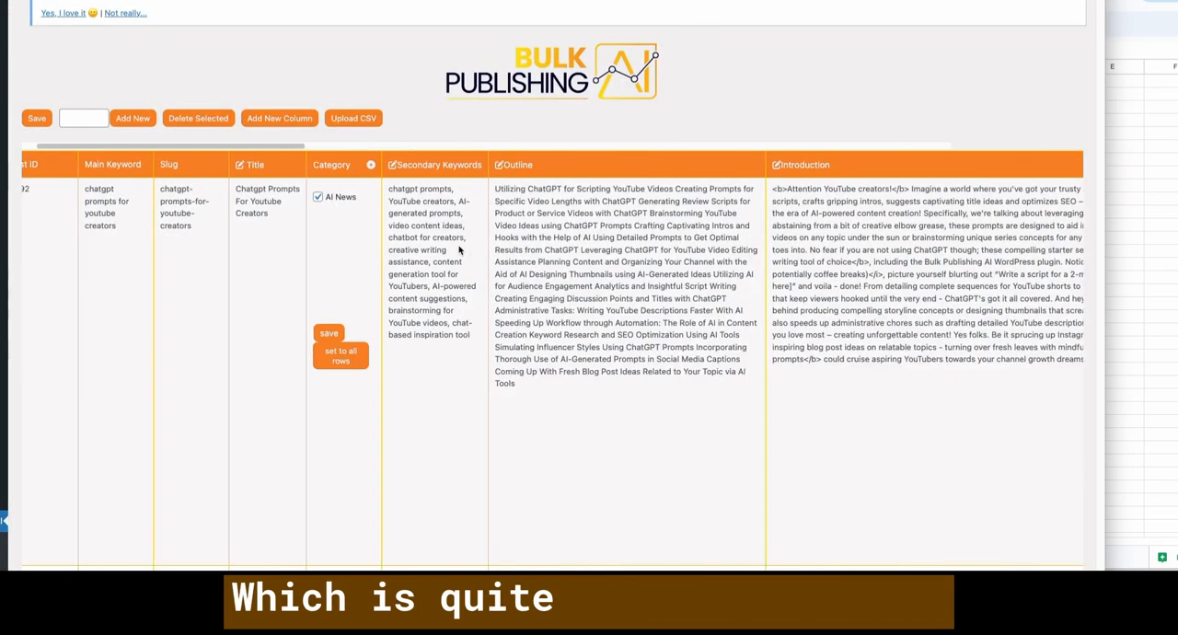
scroll(458, 251, left, 2)
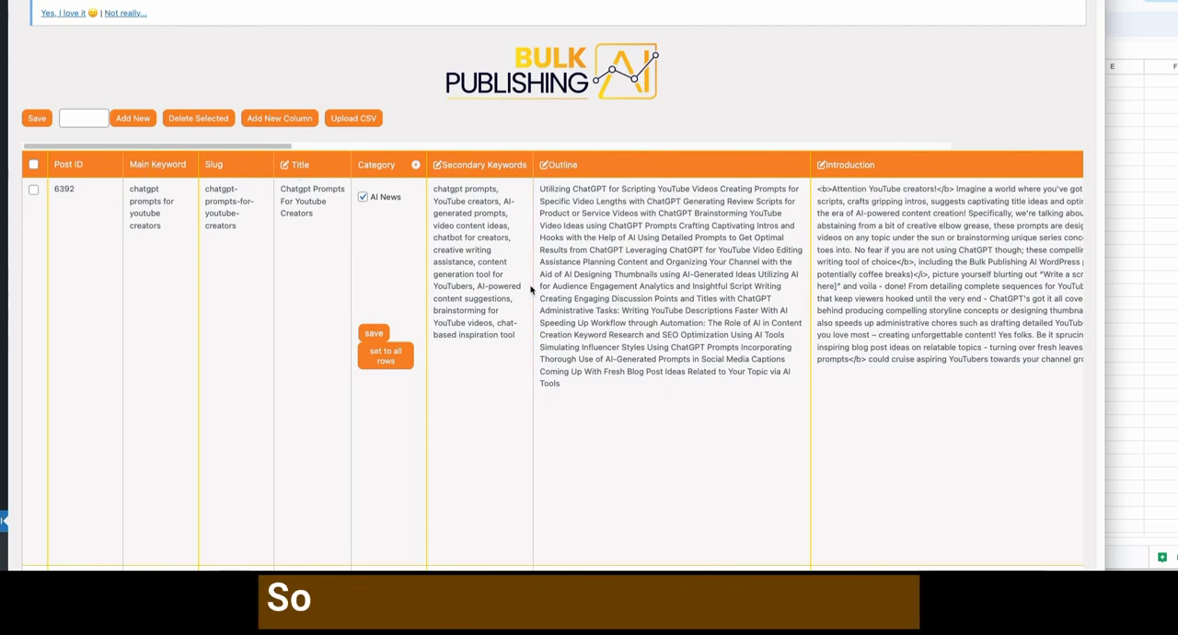
scroll(589, 267, down, 5)
scroll(571, 283, up, 5)
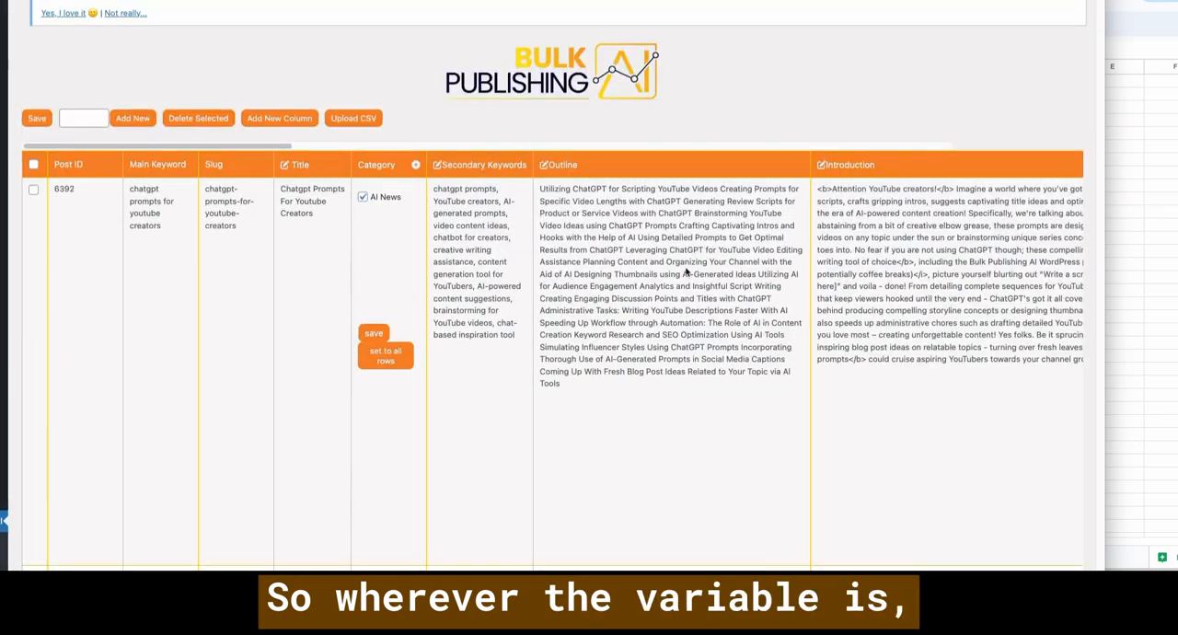
scroll(578, 171, right, 5)
scroll(791, 257, right, 10)
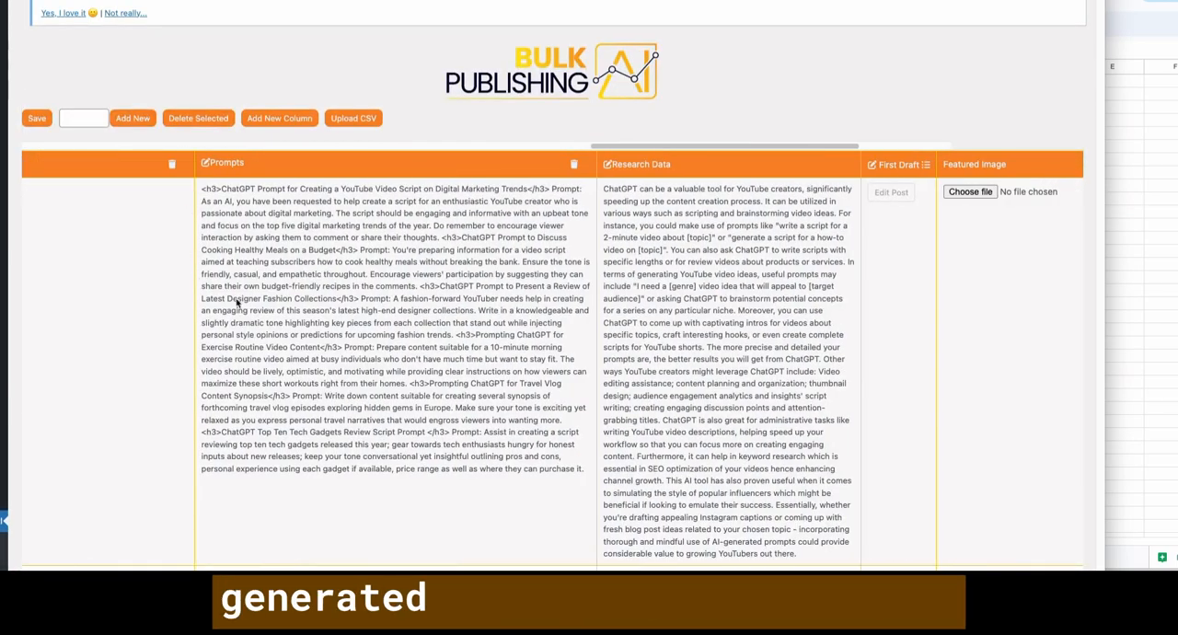
scroll(831, 167, right, 3)
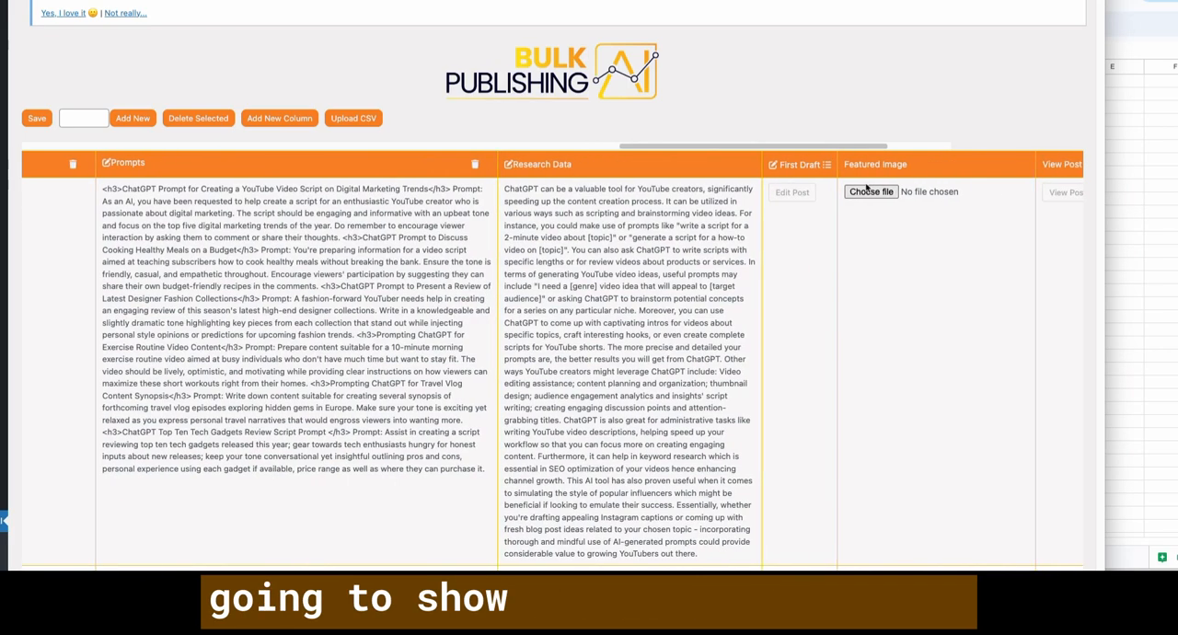
- Reopen the First Draft column's Prompts template and inspect the {introduction} variable, the 50px spacer and the {caps} [Examples] heading
click(829, 168)
drag(387, 91, 459, 91)
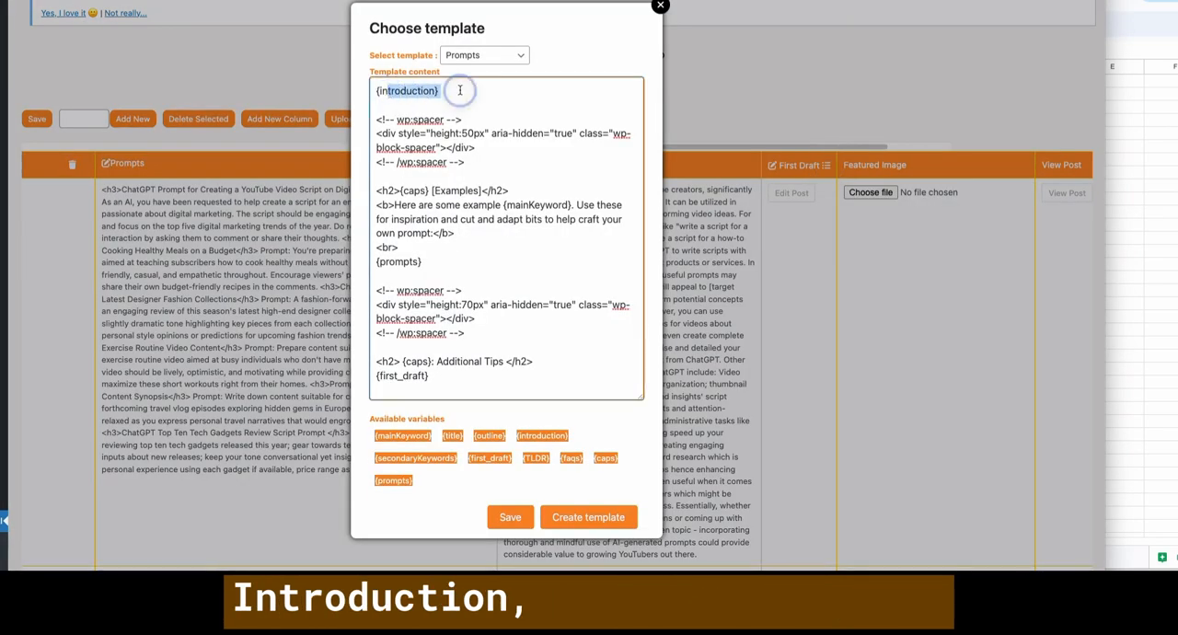
drag(489, 161, 384, 125)
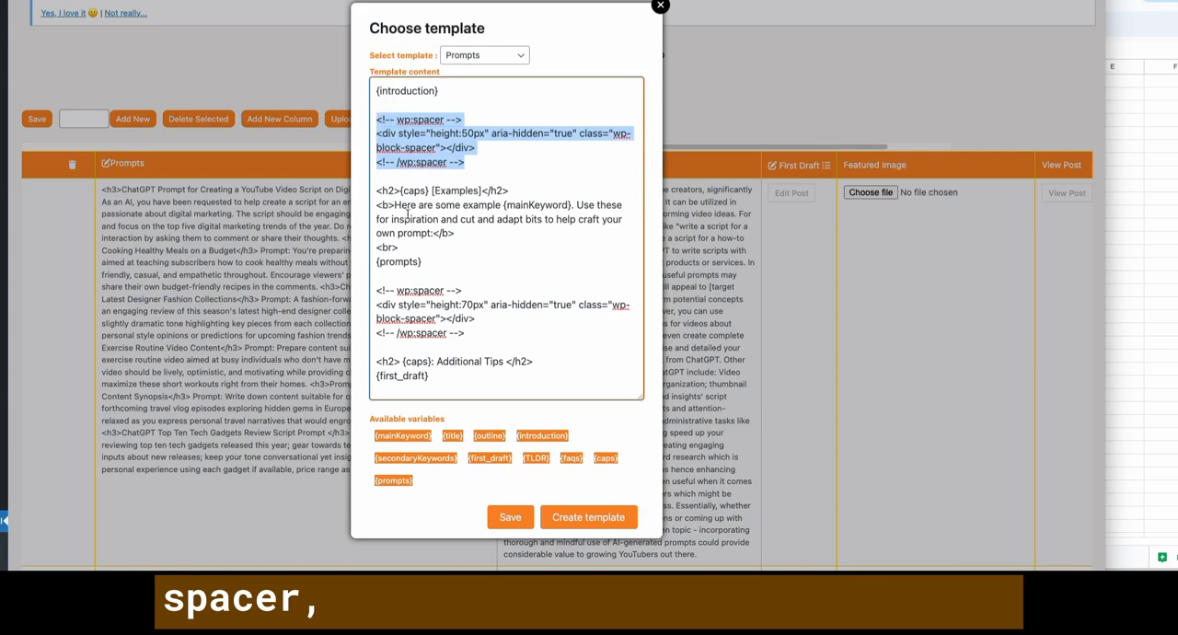
drag(377, 190, 509, 187)
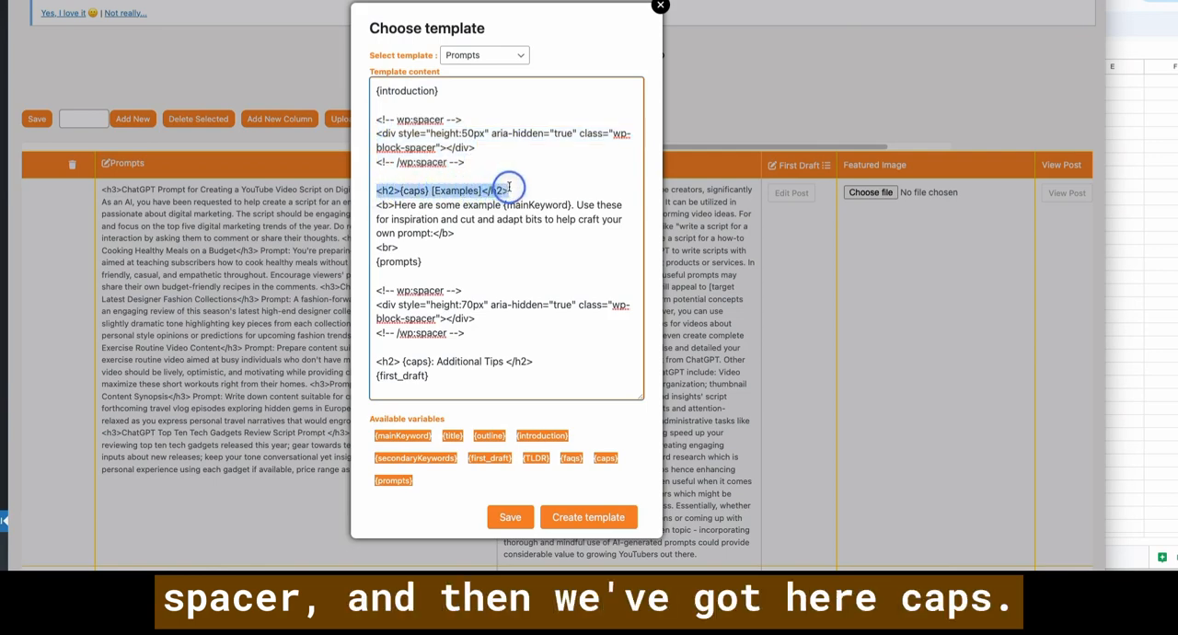
click(428, 190)
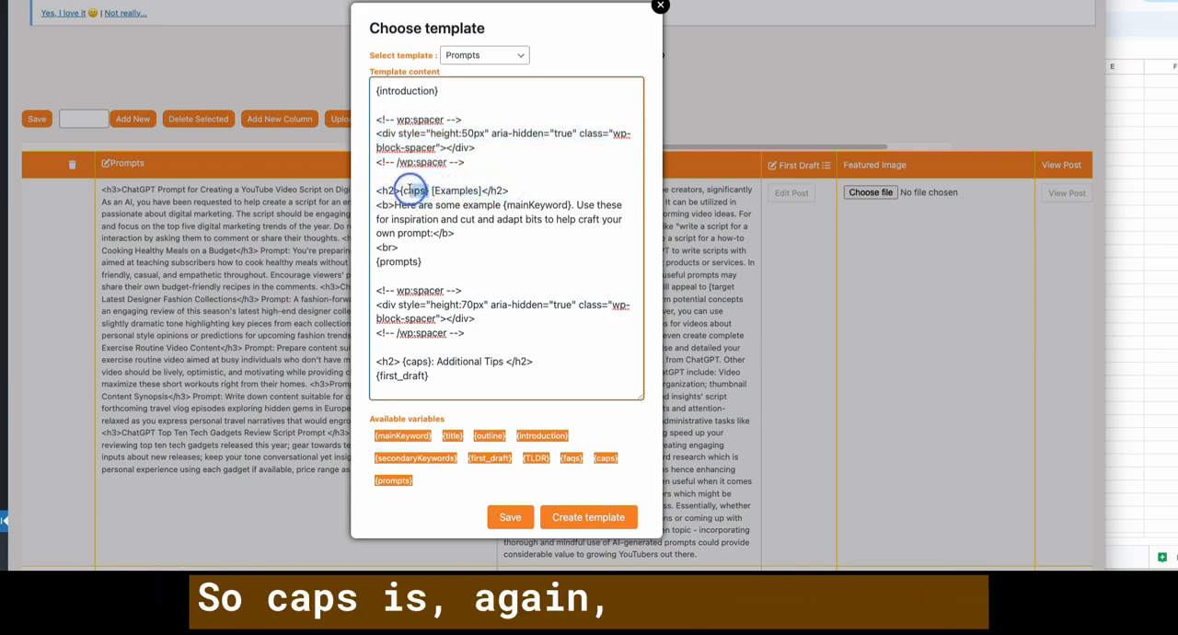
drag(411, 191, 401, 190)
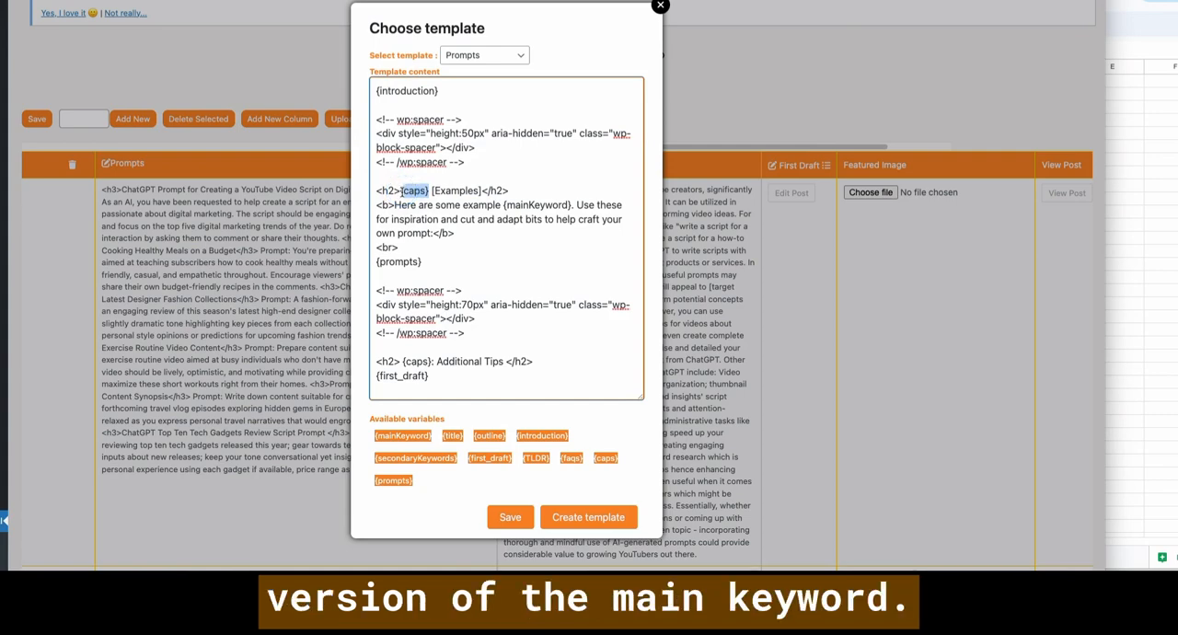
click(410, 190)
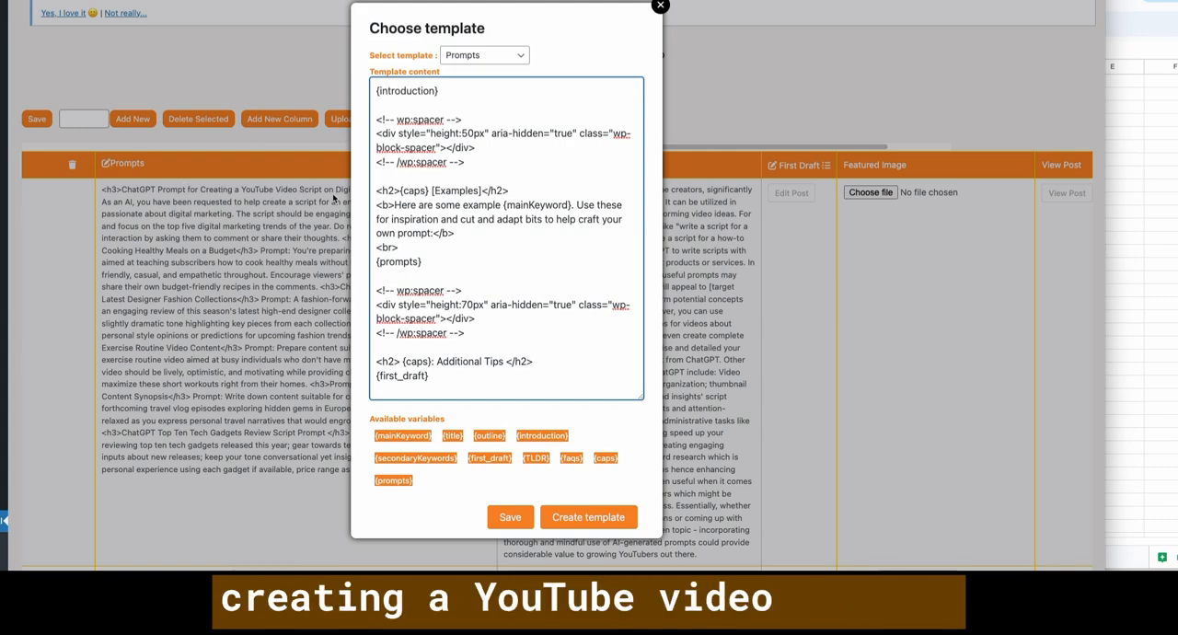
- Examine the bold introductory sentence under the Examples heading and its {mainKeyword} variable
drag(433, 190, 455, 233)
click(411, 206)
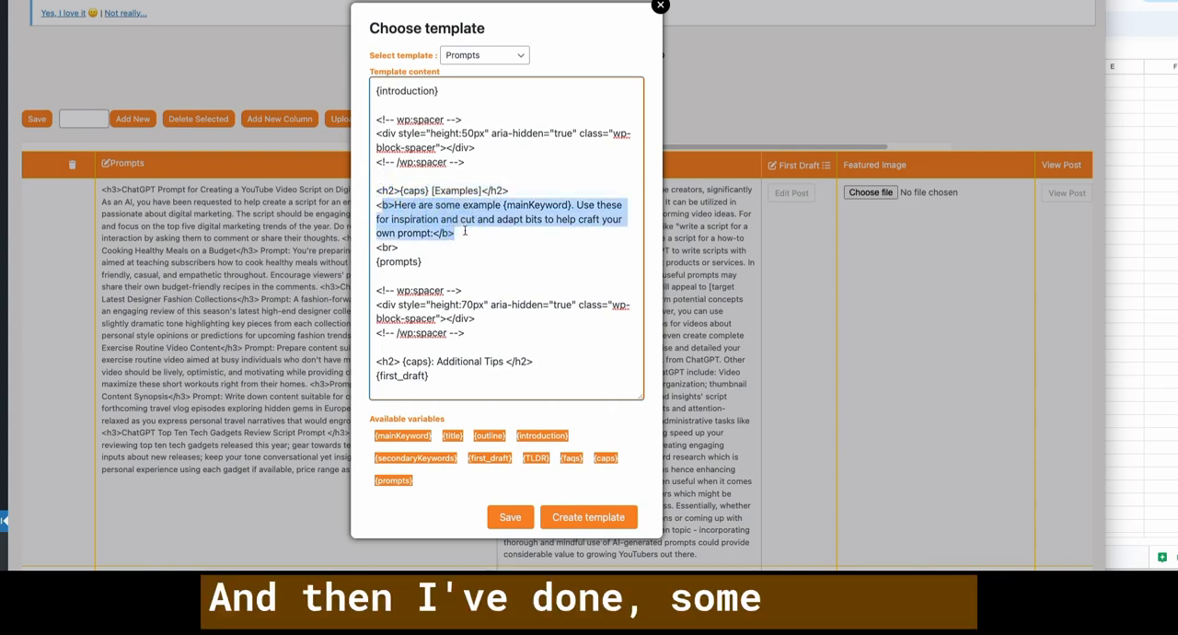
click(465, 233)
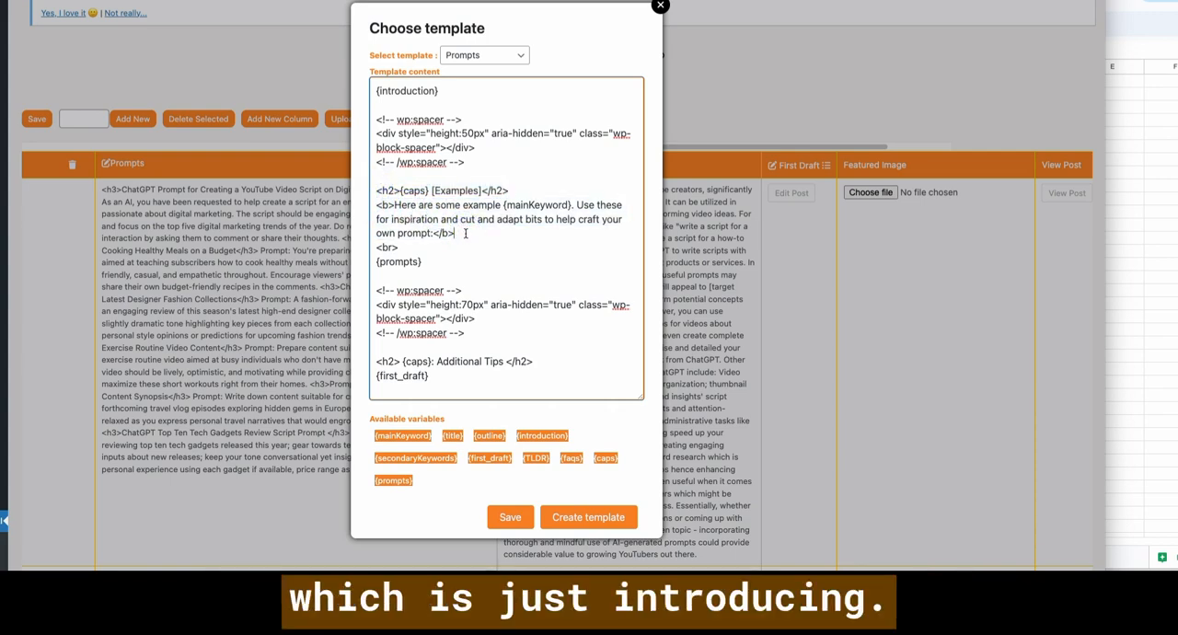
drag(503, 204, 575, 205)
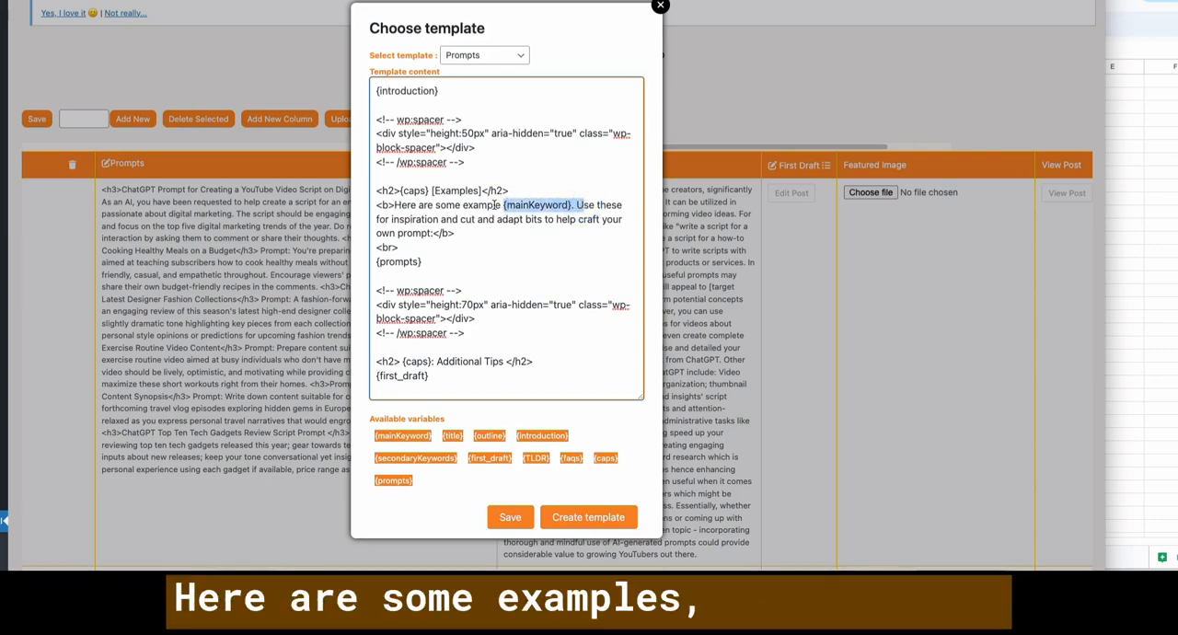
click(504, 204)
drag(504, 204, 570, 204)
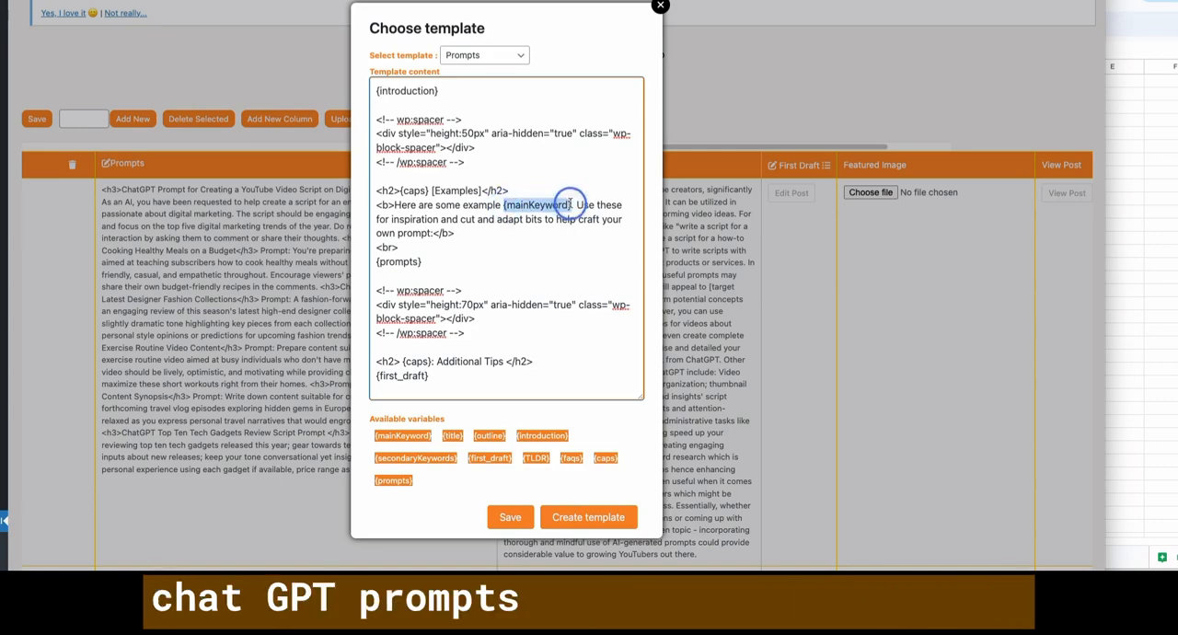
click(451, 244)
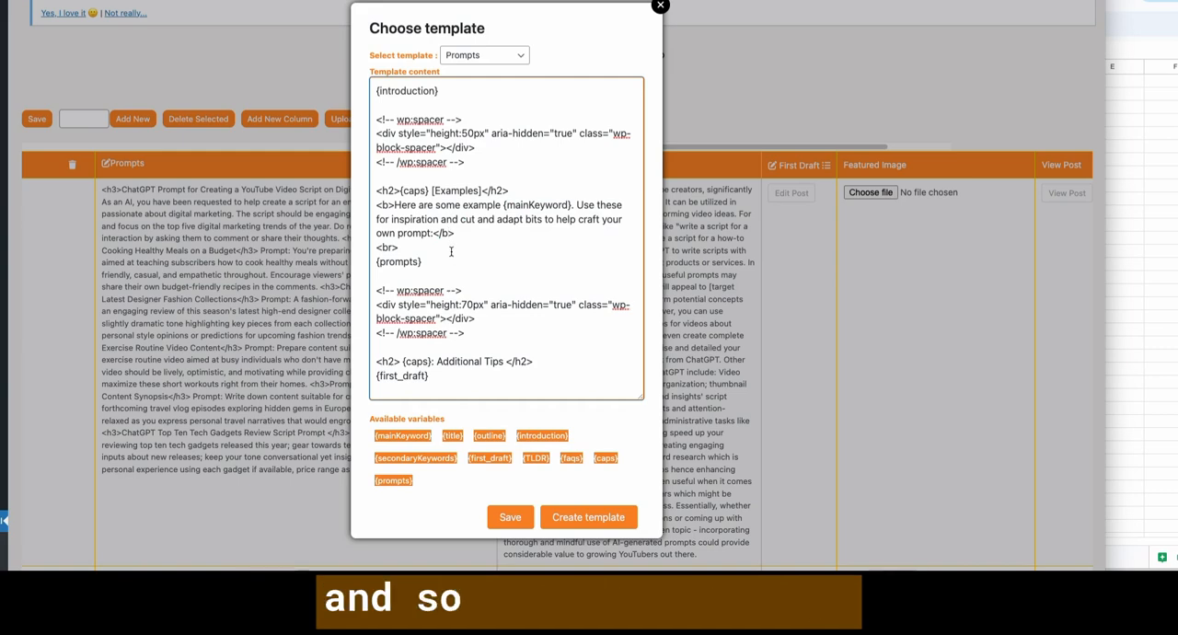
- Inspect the {prompts} variable and the 70px spacer block below it in the template
drag(421, 261, 368, 262)
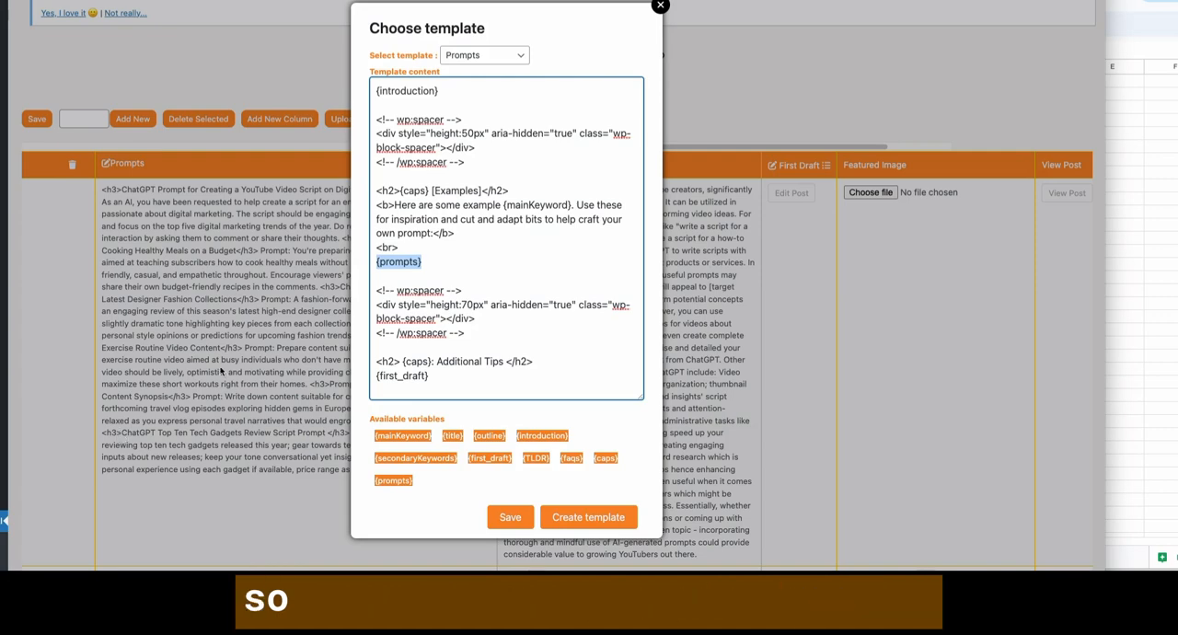
click(436, 264)
drag(424, 263, 374, 266)
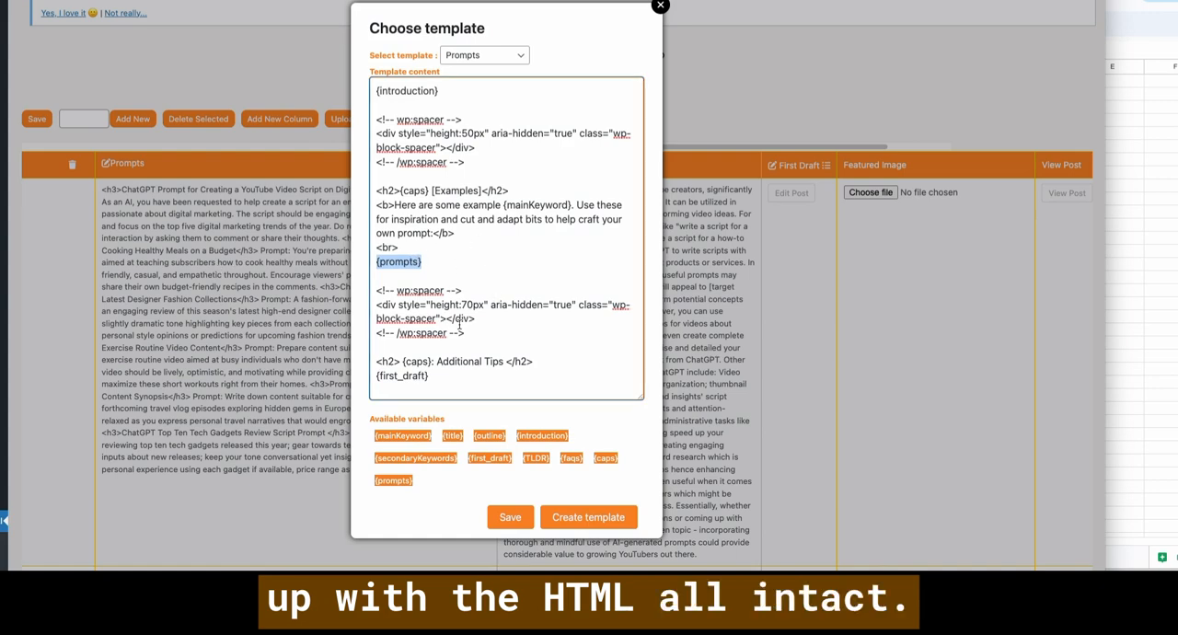
drag(464, 333, 377, 288)
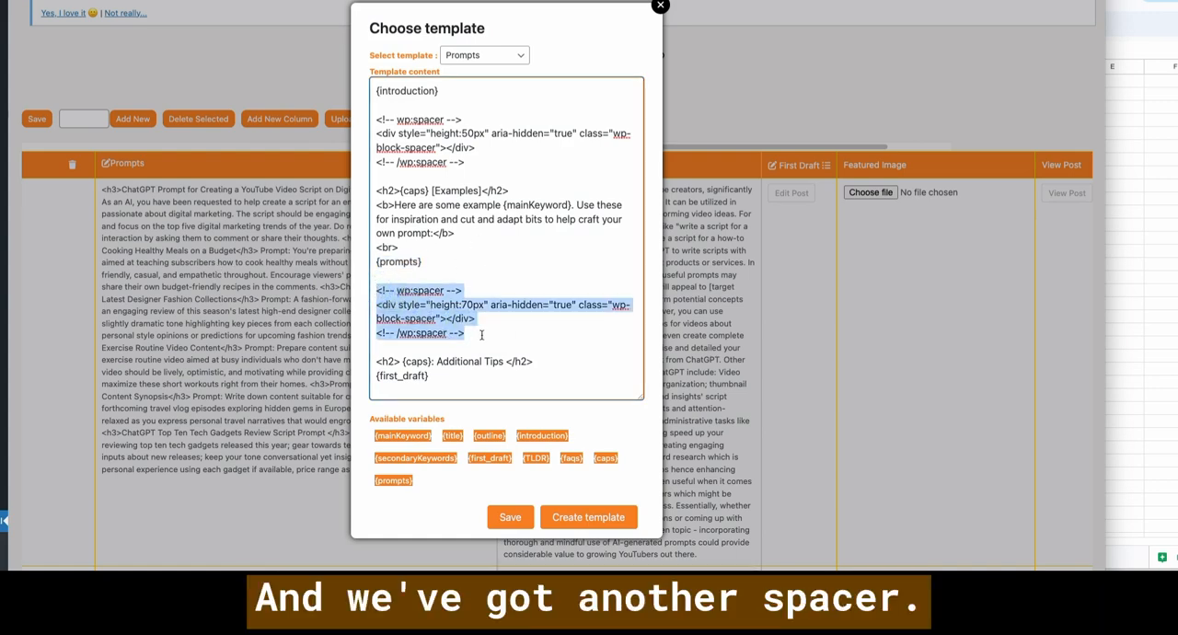
- Check the {caps}: Additional Tips heading and the {first_draft} variable at the end of the template
click(440, 362)
drag(430, 361, 400, 357)
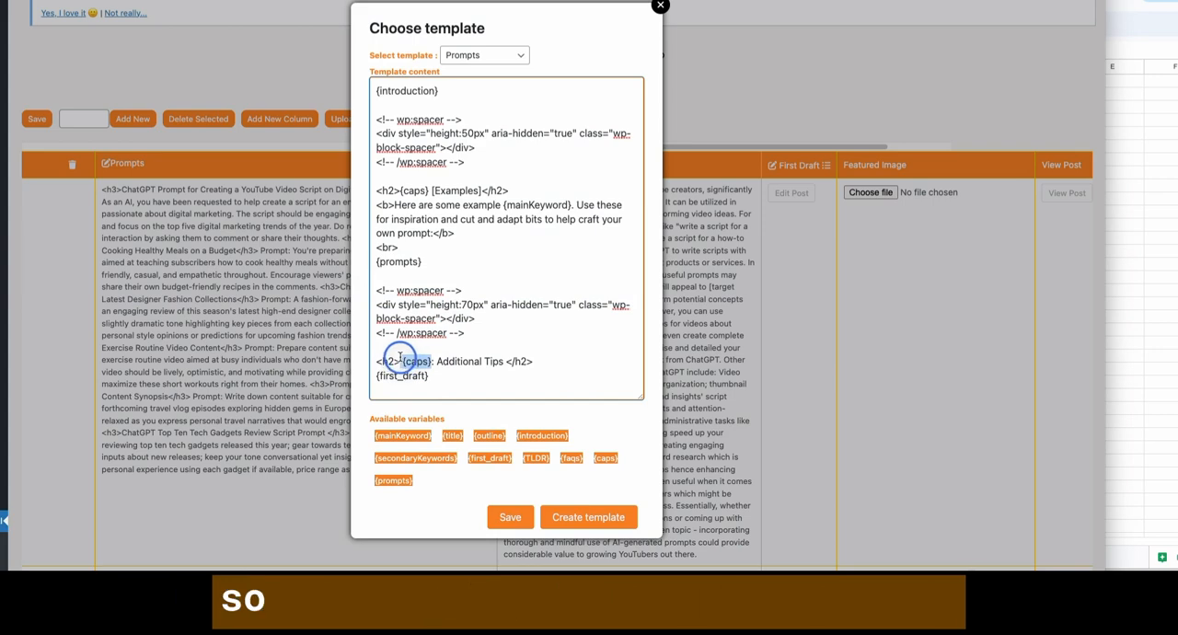
click(400, 360)
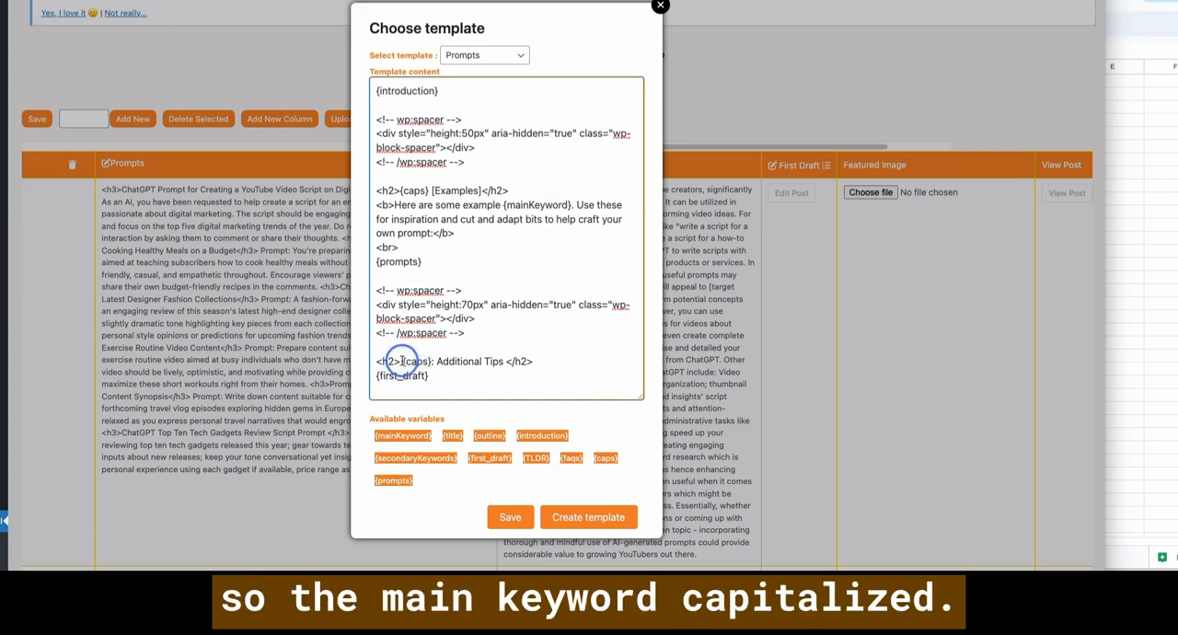
click(505, 362)
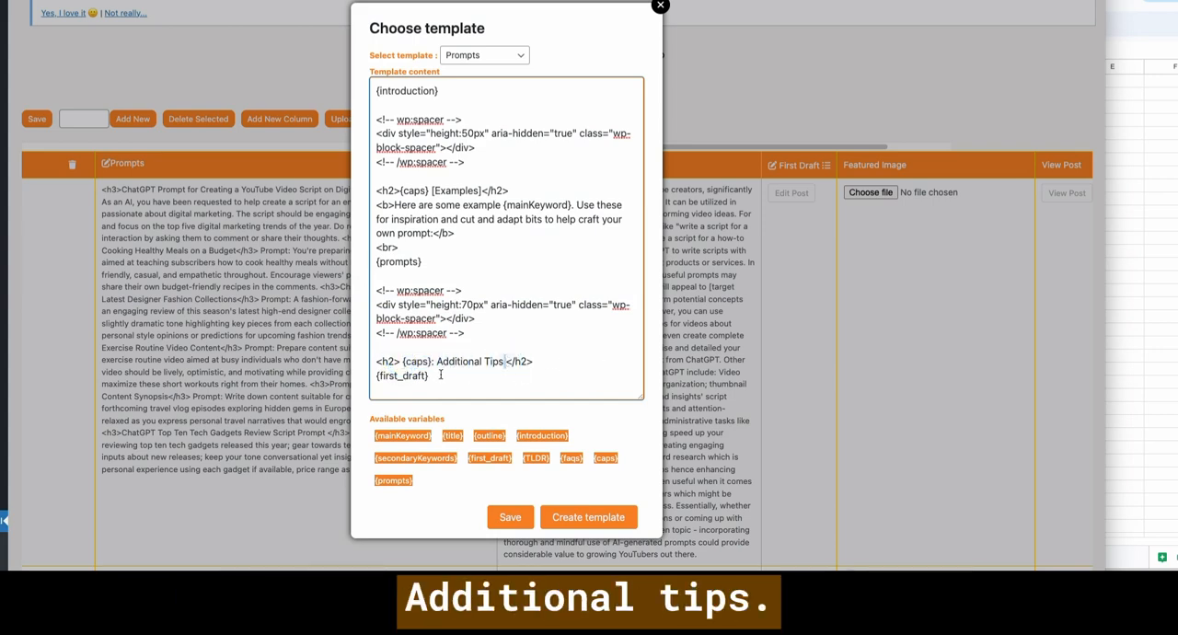
drag(440, 375, 374, 375)
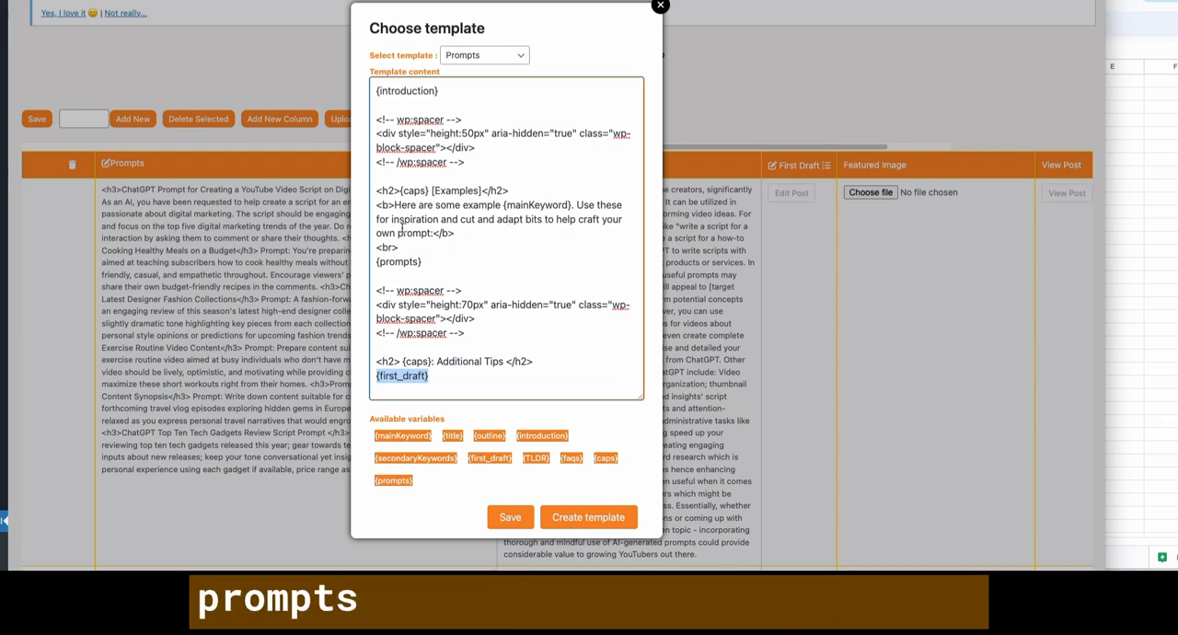
click(526, 216)
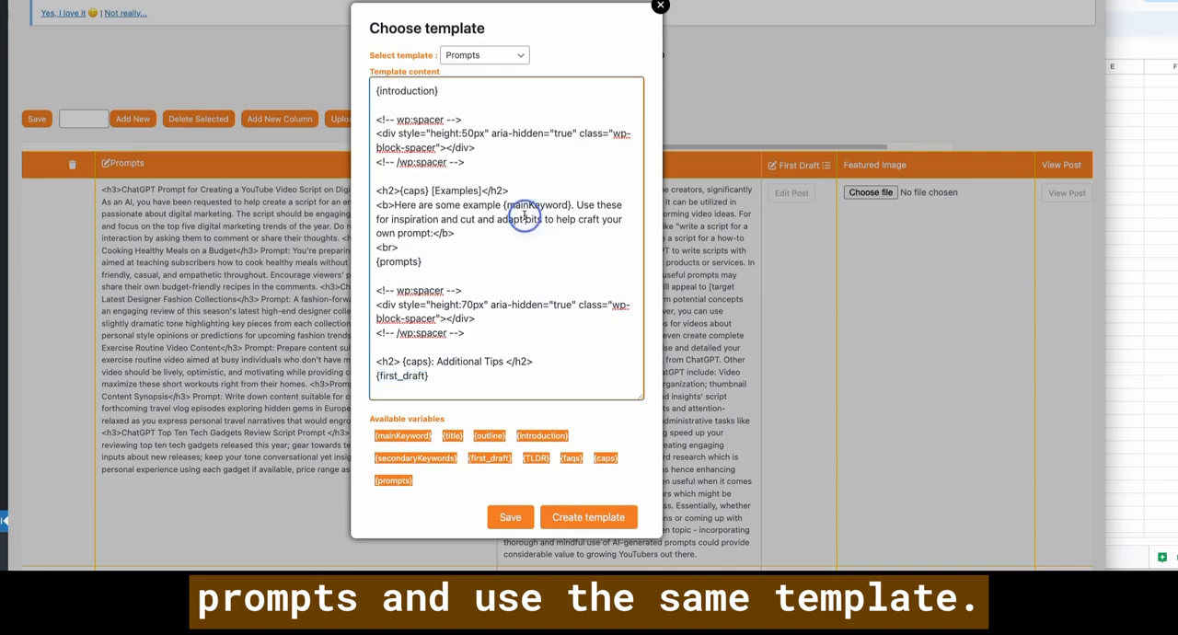
- Re-examine the template's Examples section, from the {caps} [Examples] heading through the bold introductory sentence to the {prompts} variable
drag(391, 205, 431, 232)
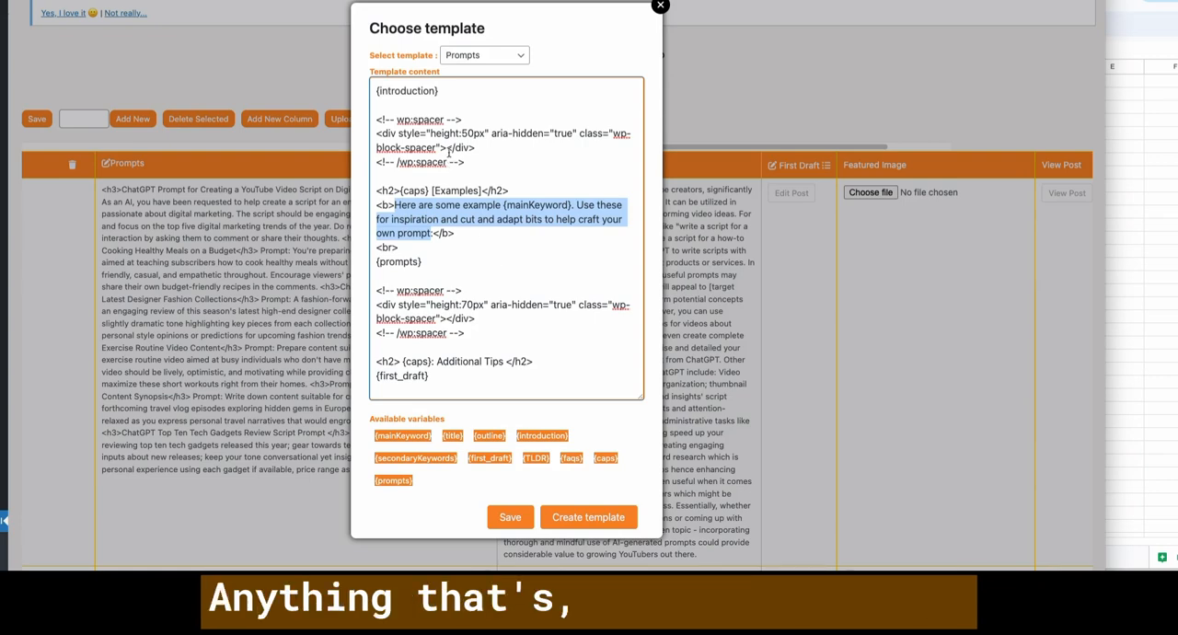
click(462, 233)
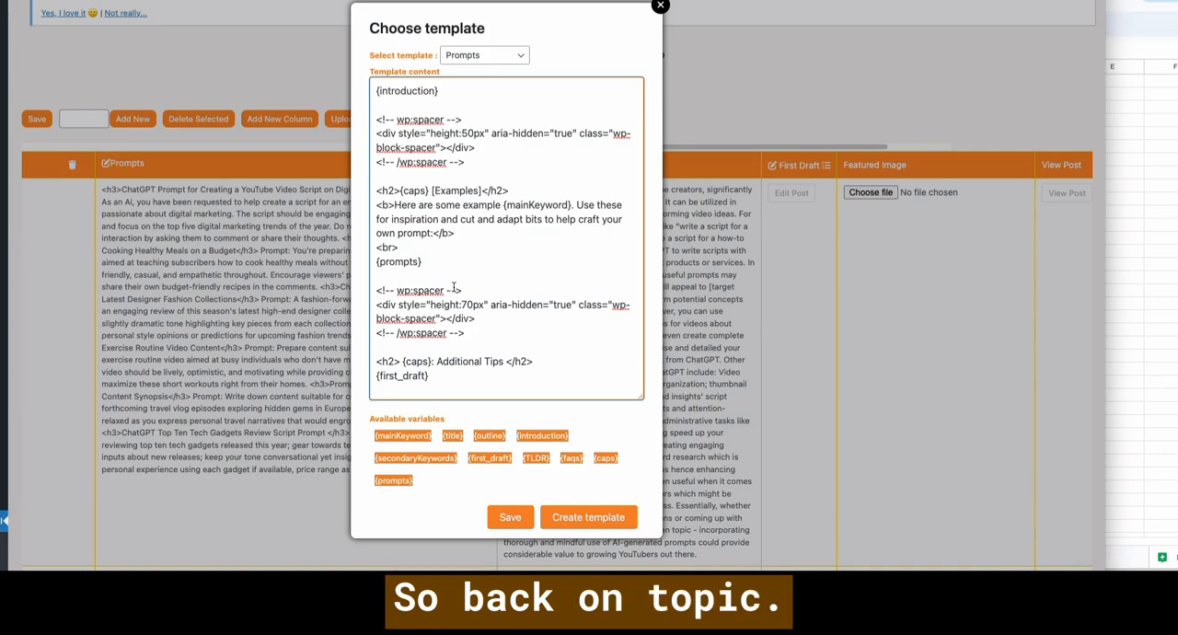
drag(376, 190, 462, 259)
click(463, 258)
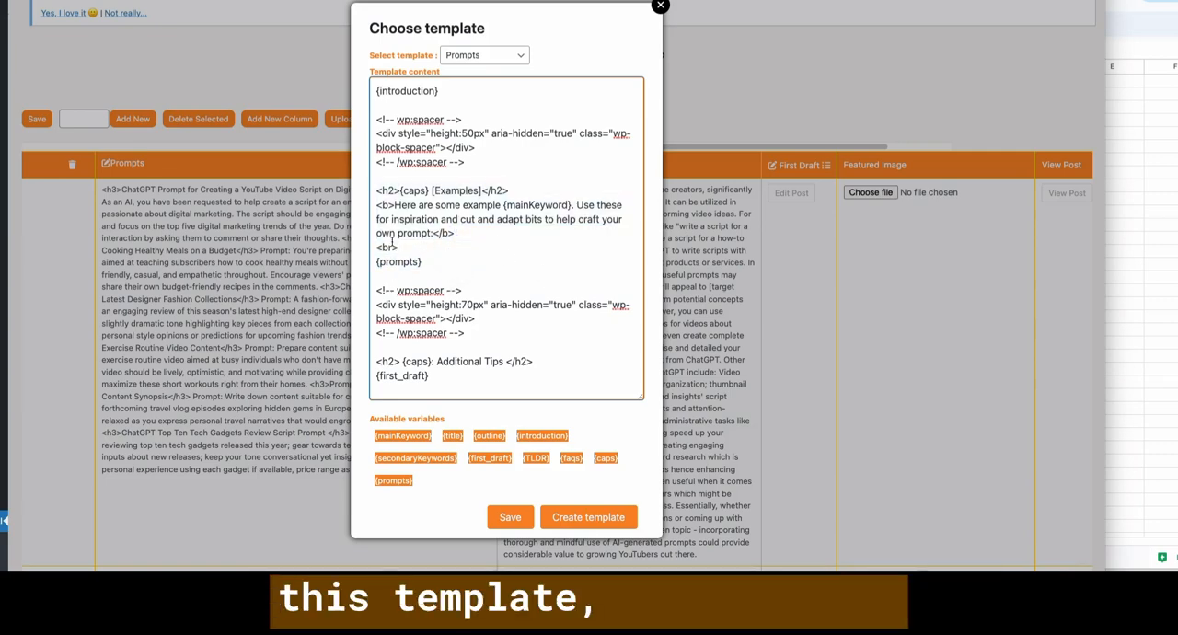
drag(378, 191, 444, 266)
click(405, 288)
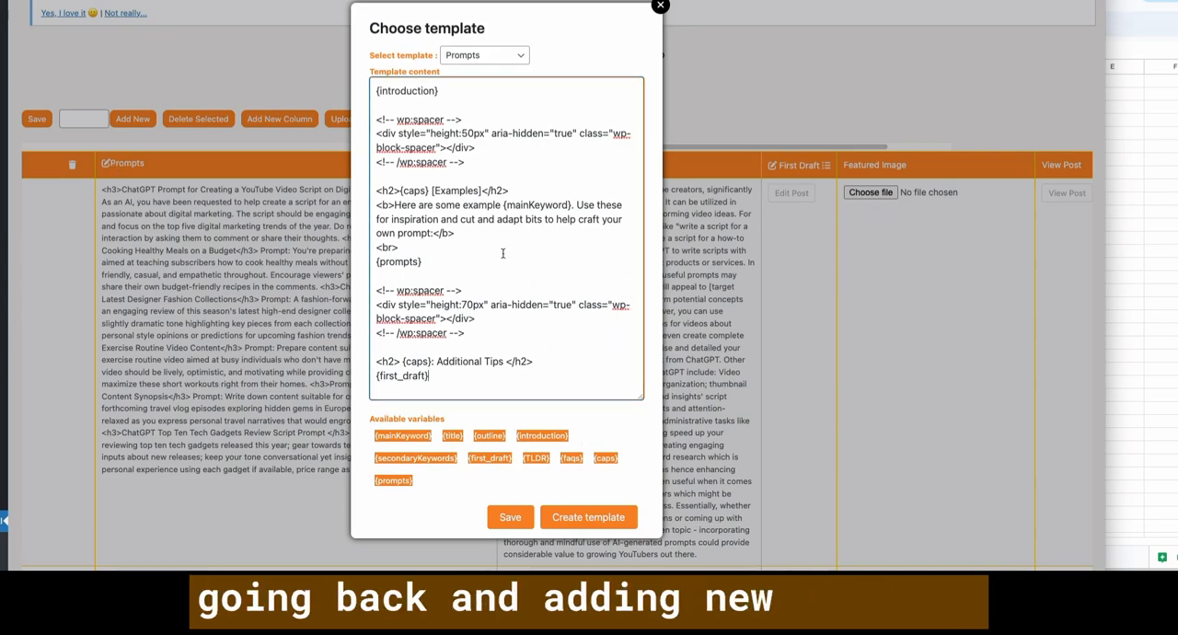
- Save the Prompts post template, close it and dismiss the alert
click(502, 517)
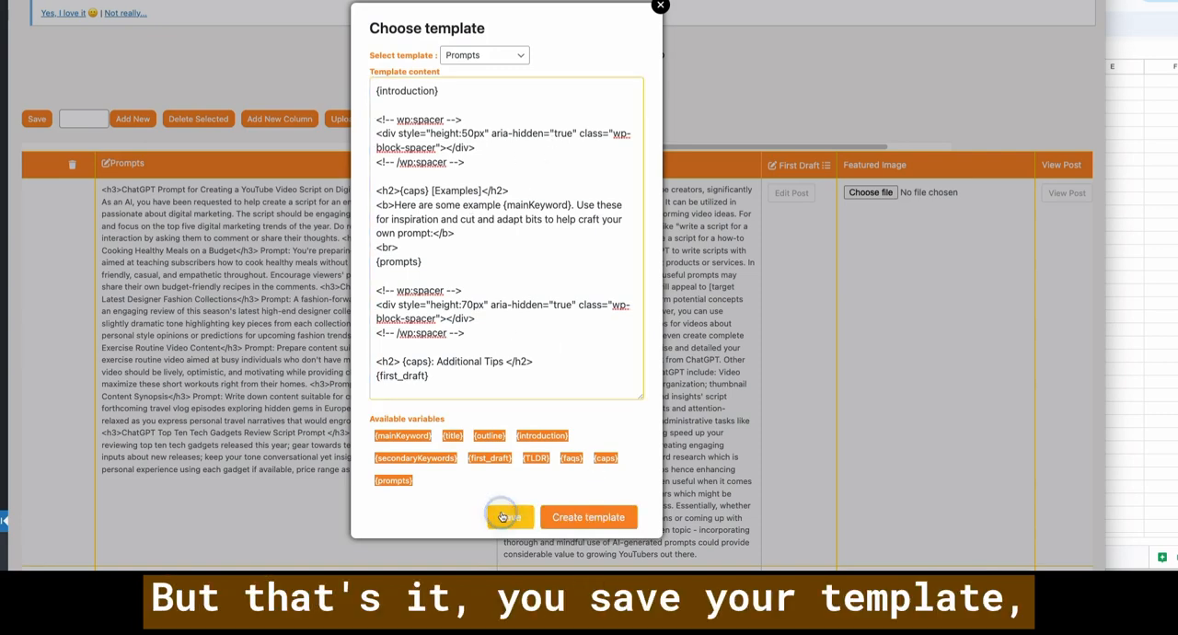
click(661, 7)
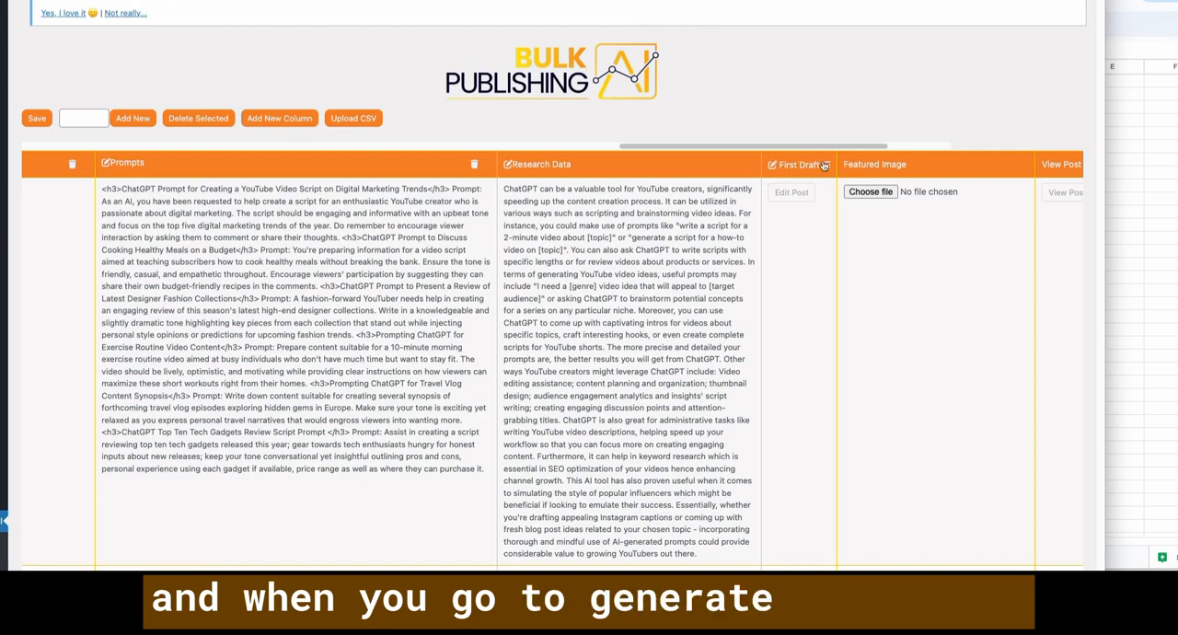
click(788, 171)
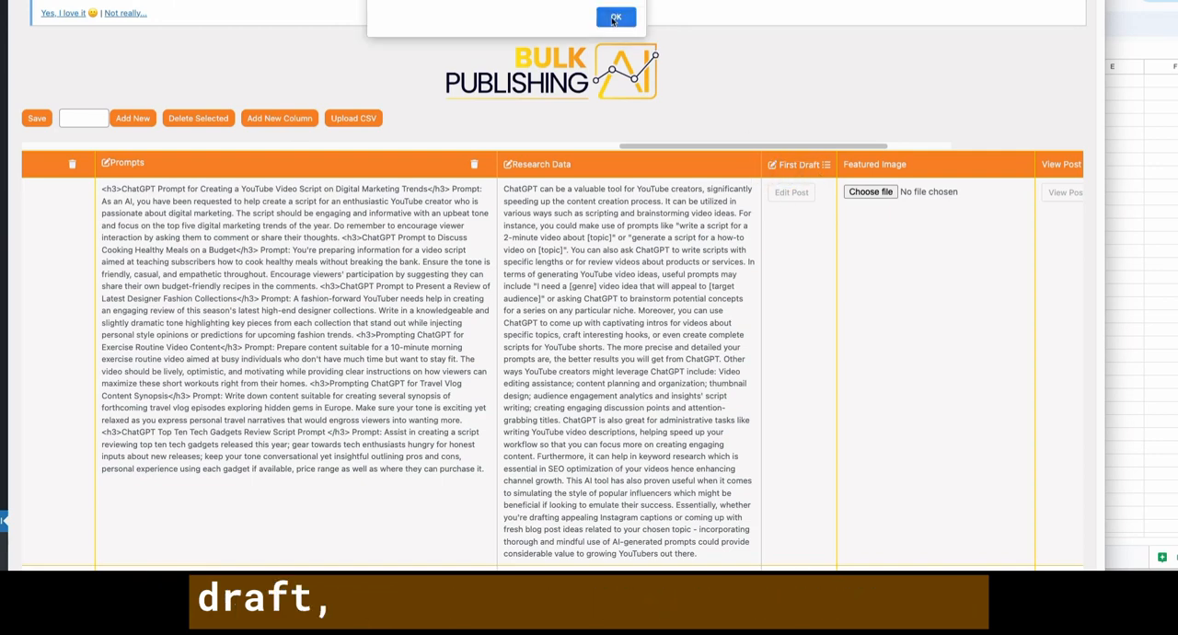
click(613, 19)
- Open the First Draft prompt, review its listicle, structure and tone instructions, and close it
click(773, 165)
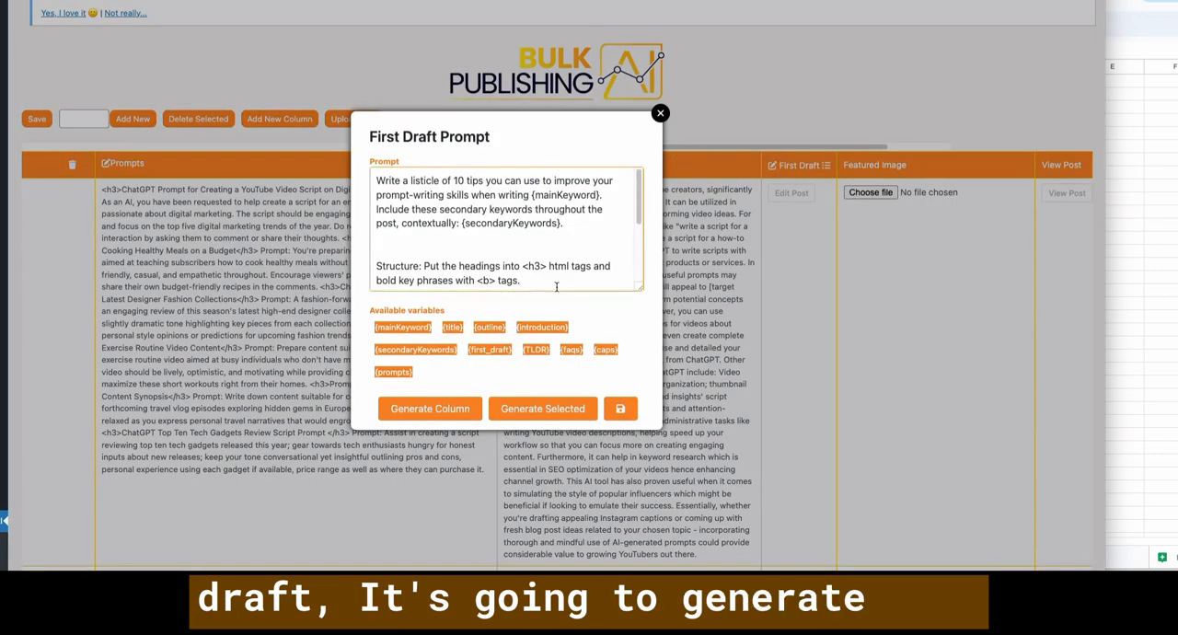
scroll(461, 238, down, 3)
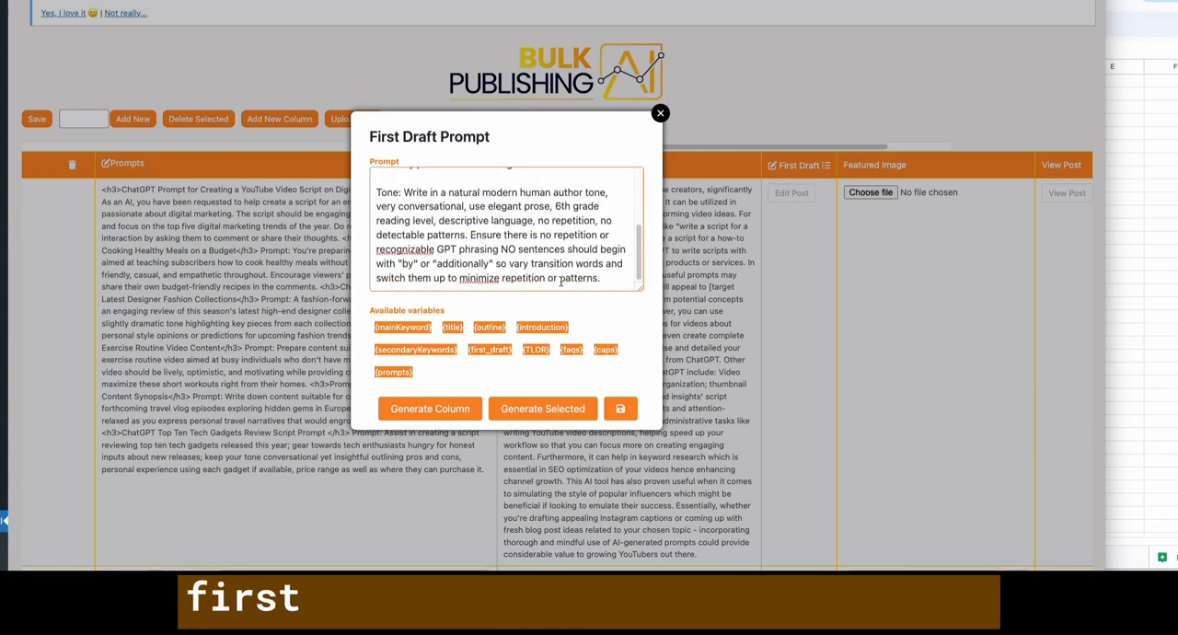
scroll(560, 282, up, 3)
click(661, 113)
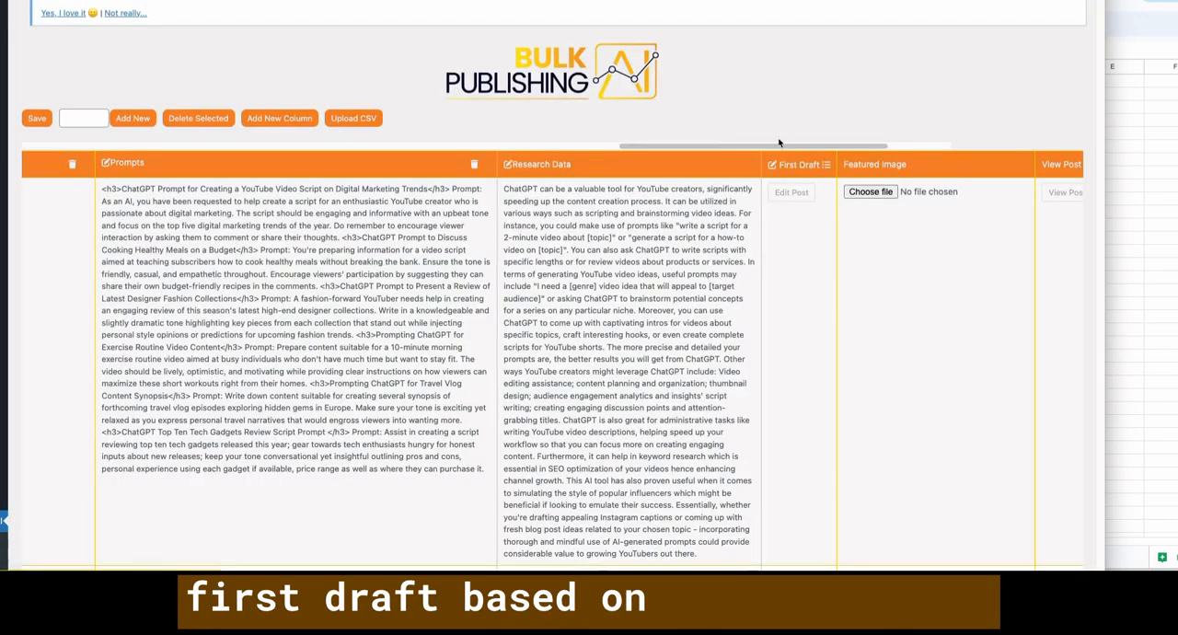
- Generate first drafts for the whole First Draft column with its current prompt, and widen that column
scroll(659, 158, left, 10)
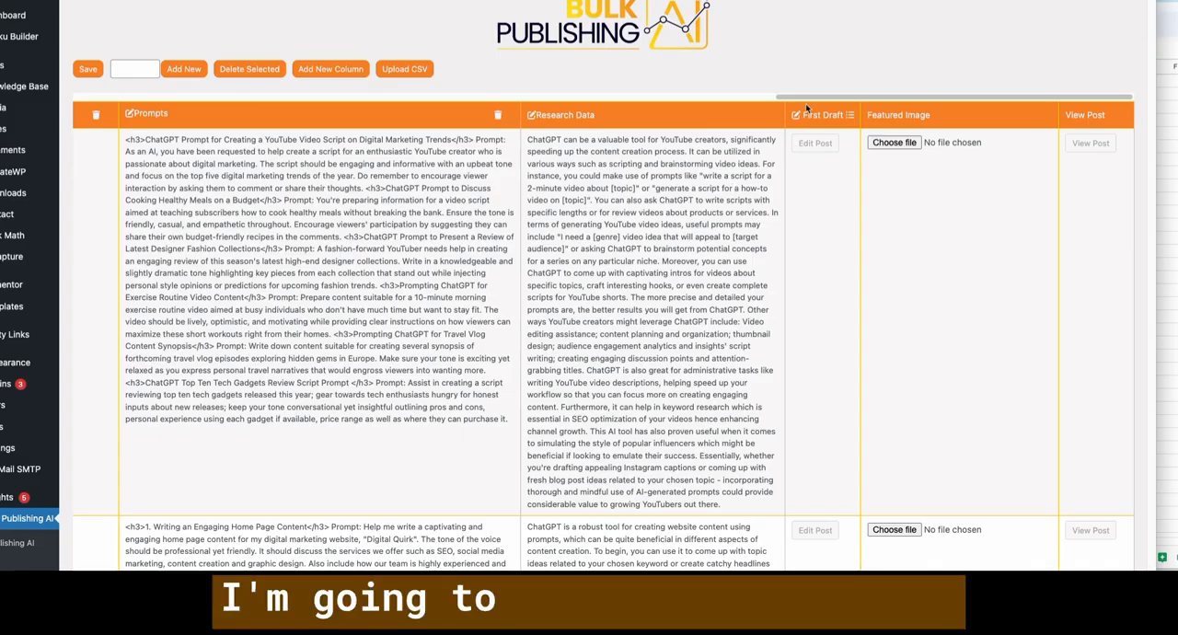
click(816, 118)
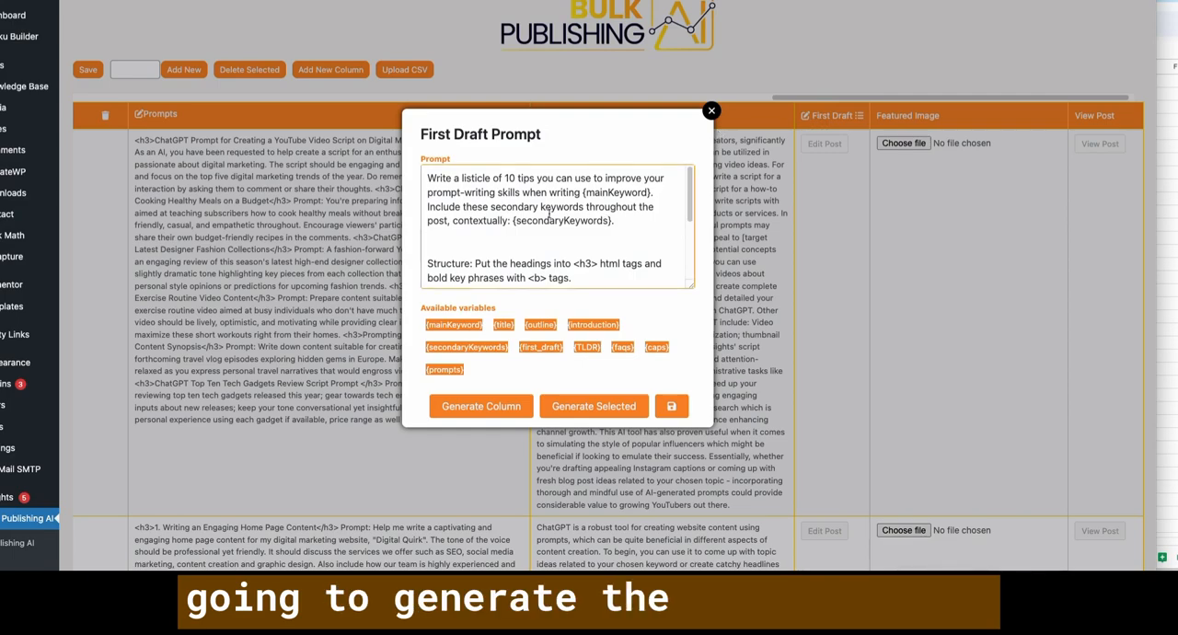
click(494, 410)
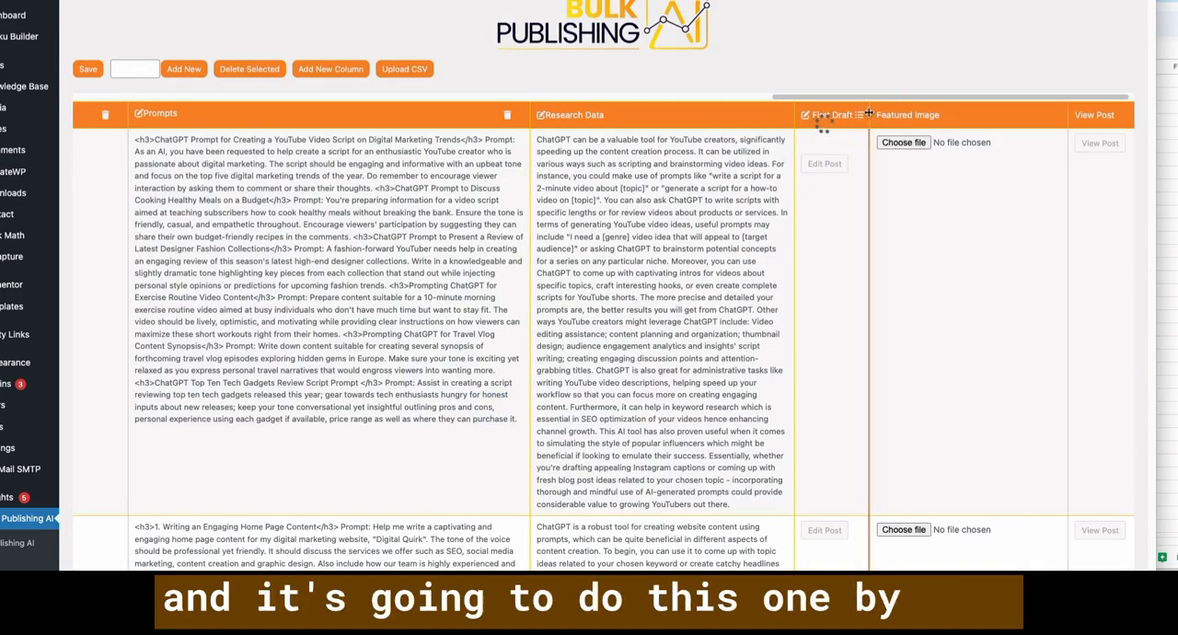
drag(870, 115, 926, 113)
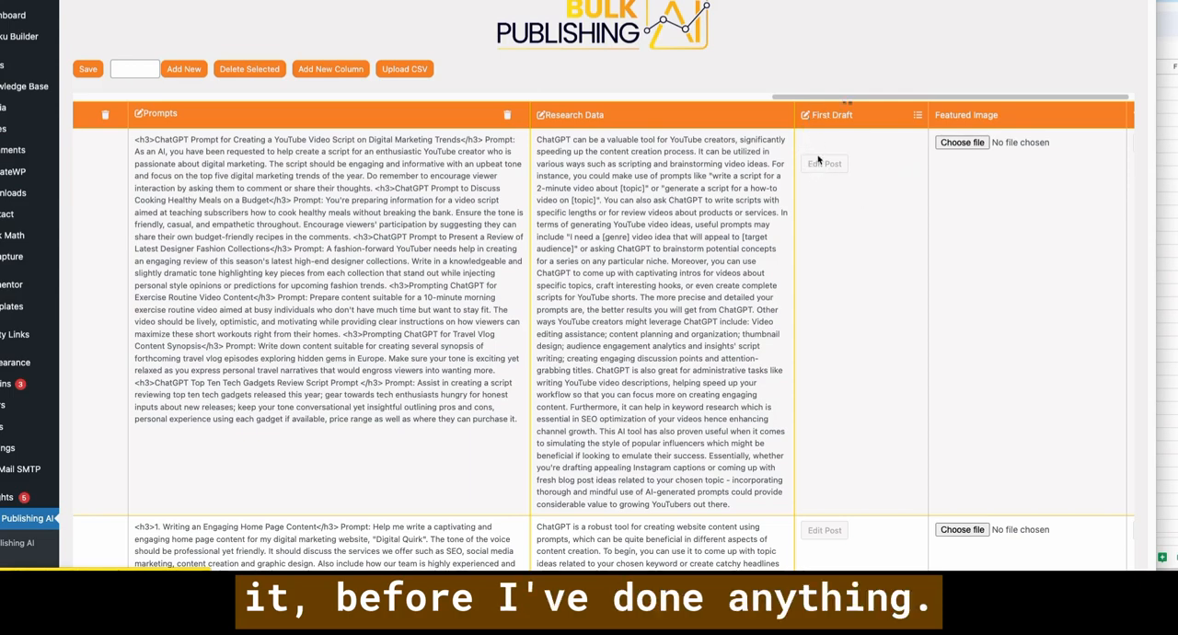
scroll(907, 138, right, 2)
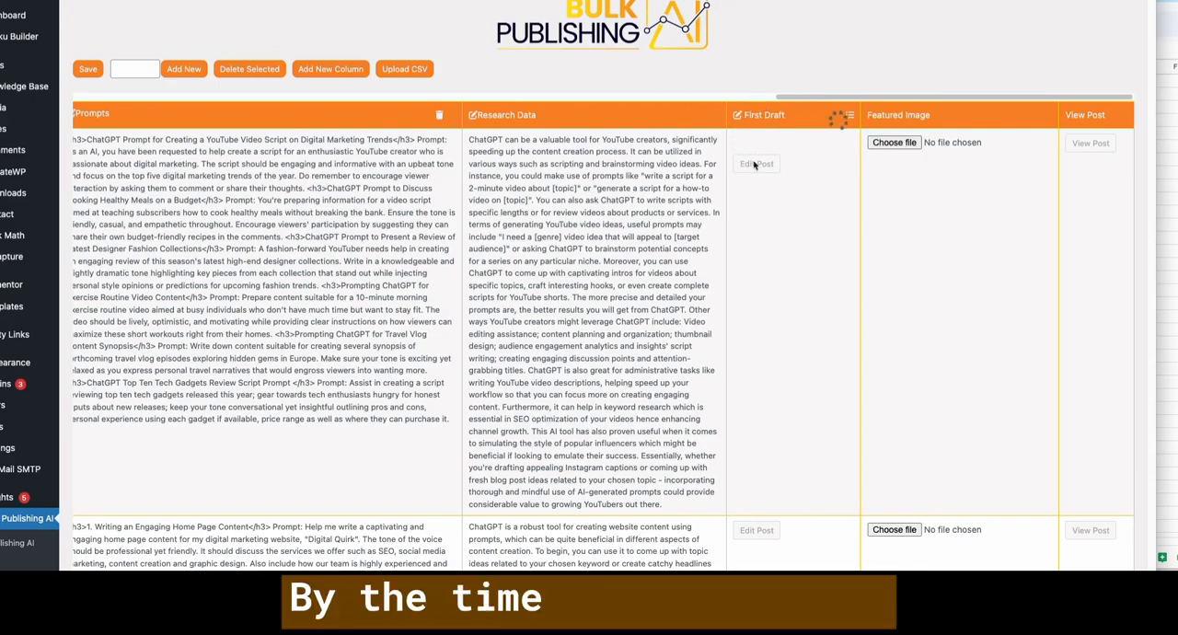
scroll(914, 343, down, 3)
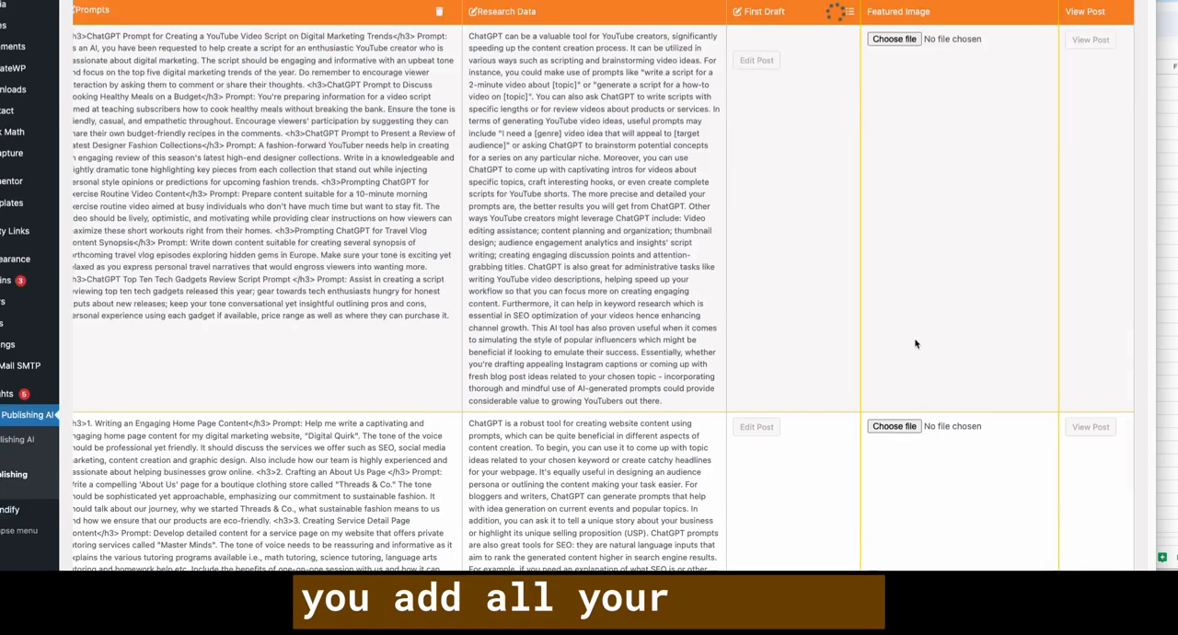
scroll(893, 239, up, 3)
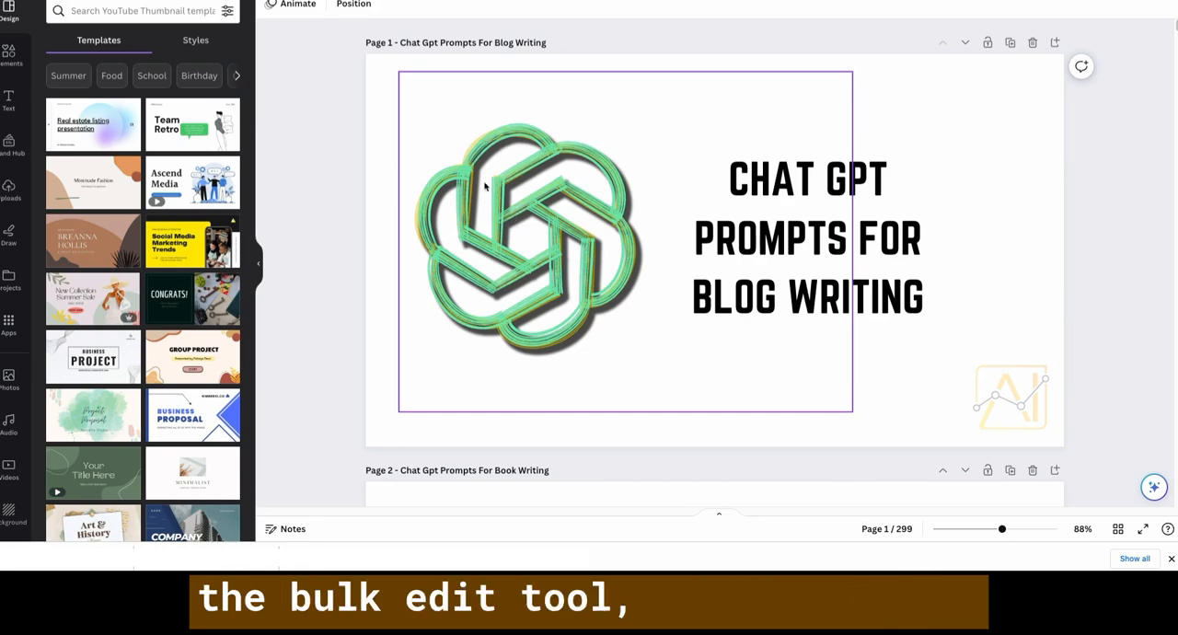
- Switch to the Canva thumbnail design, shift page 1's green logo slightly to the left and select the title text
click(536, 230)
drag(536, 230, 526, 231)
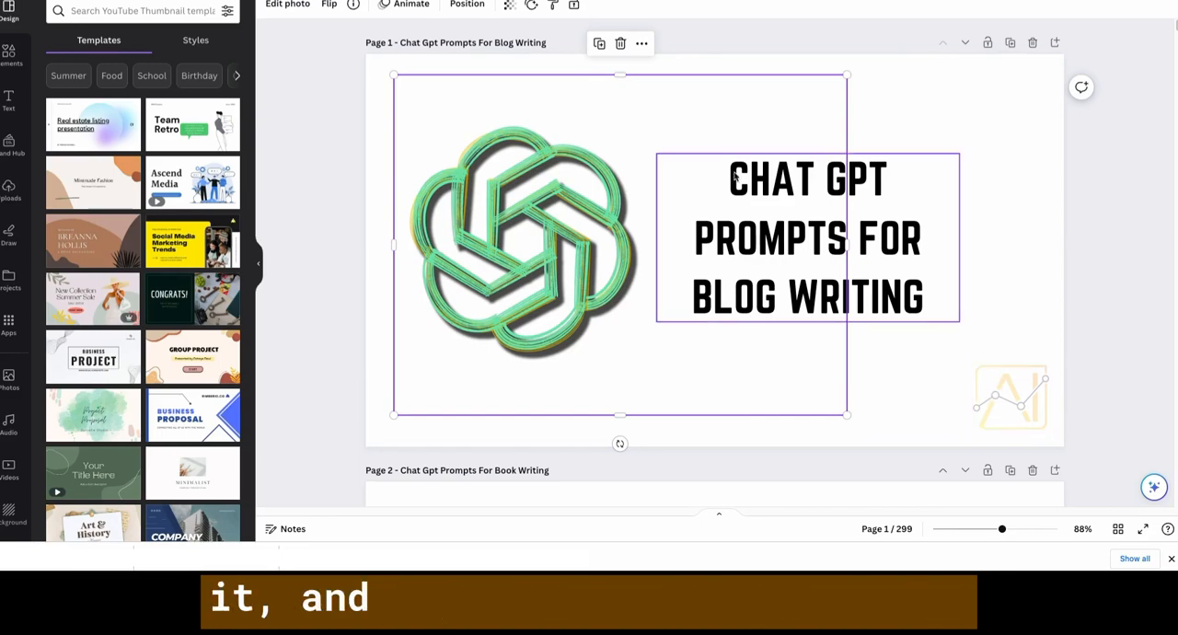
click(795, 177)
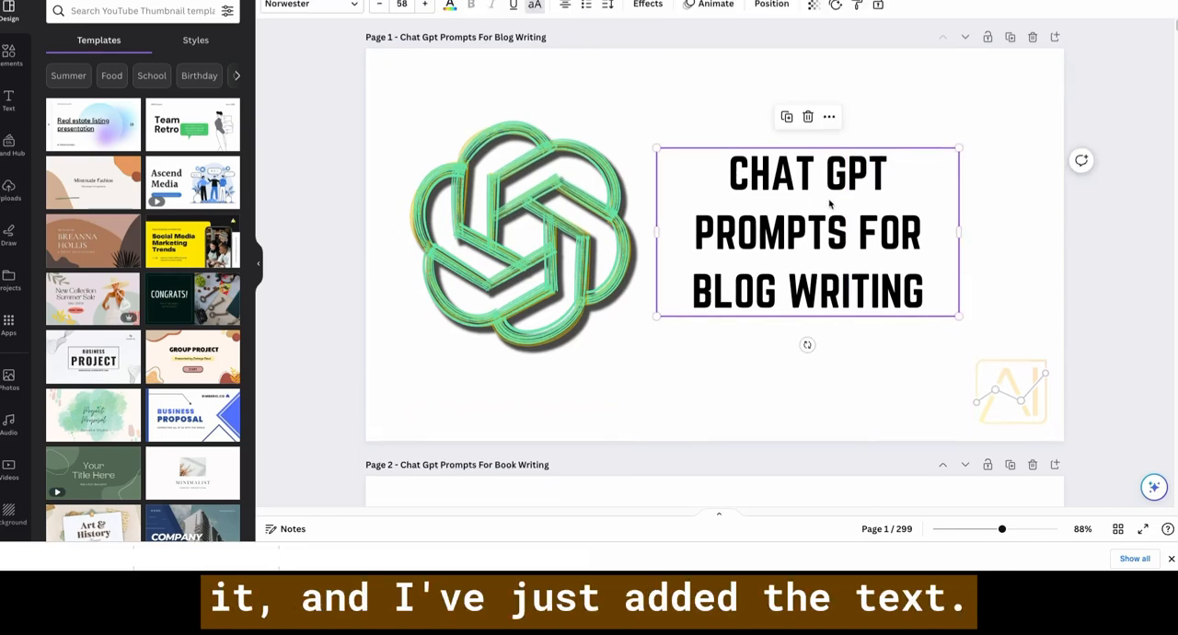
- Look through the thumbnail pages after page 1 to compare the shared logo layout and each page's keyword title
scroll(830, 202, down, 2)
scroll(829, 204, down, 8)
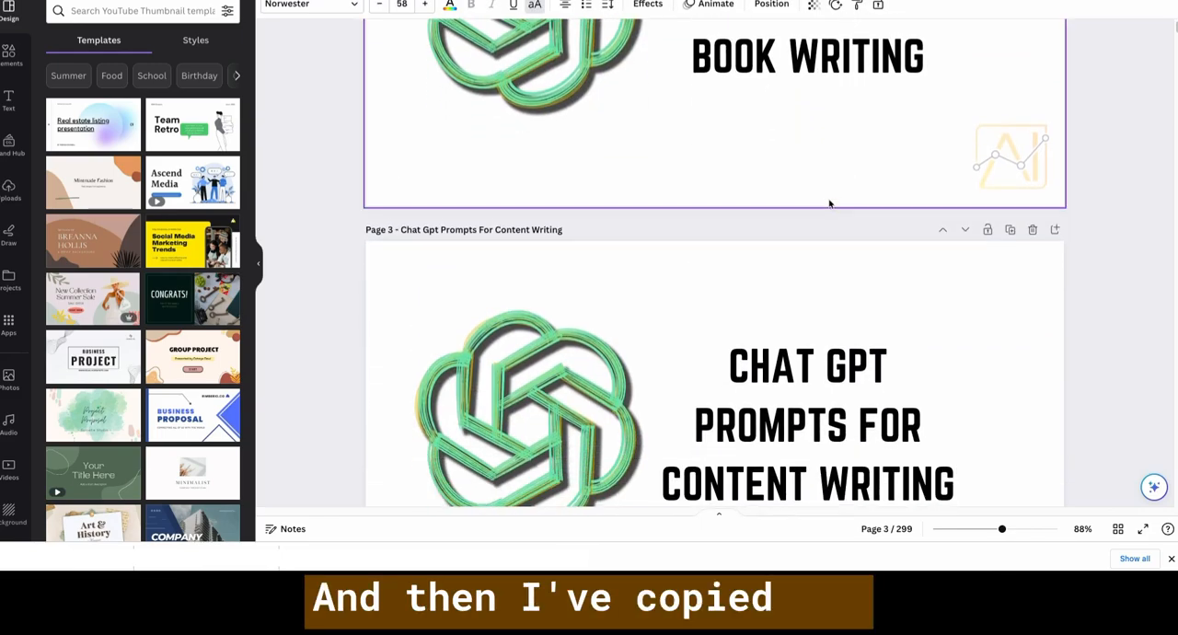
scroll(830, 204, down, 5)
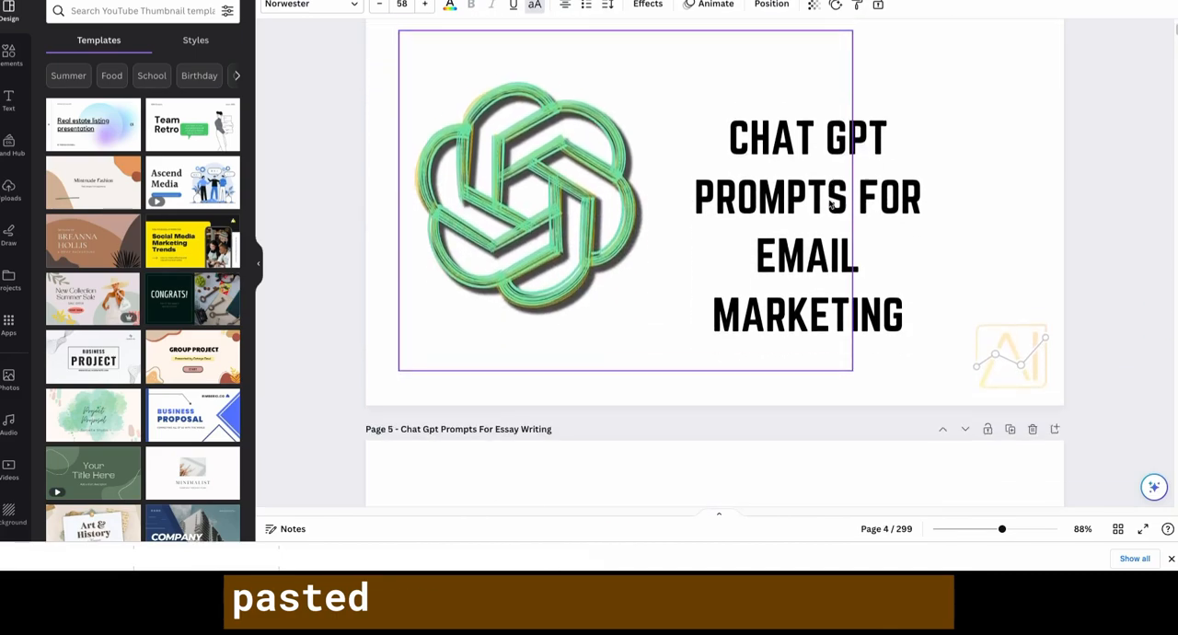
scroll(830, 204, down, 10)
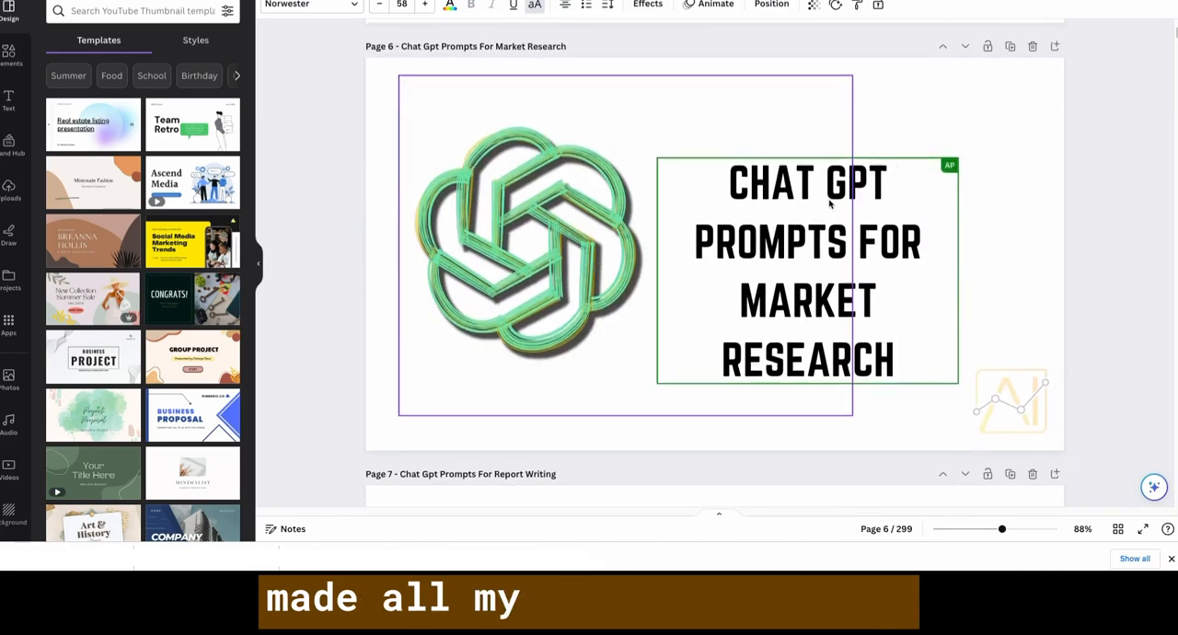
scroll(829, 204, down, 6)
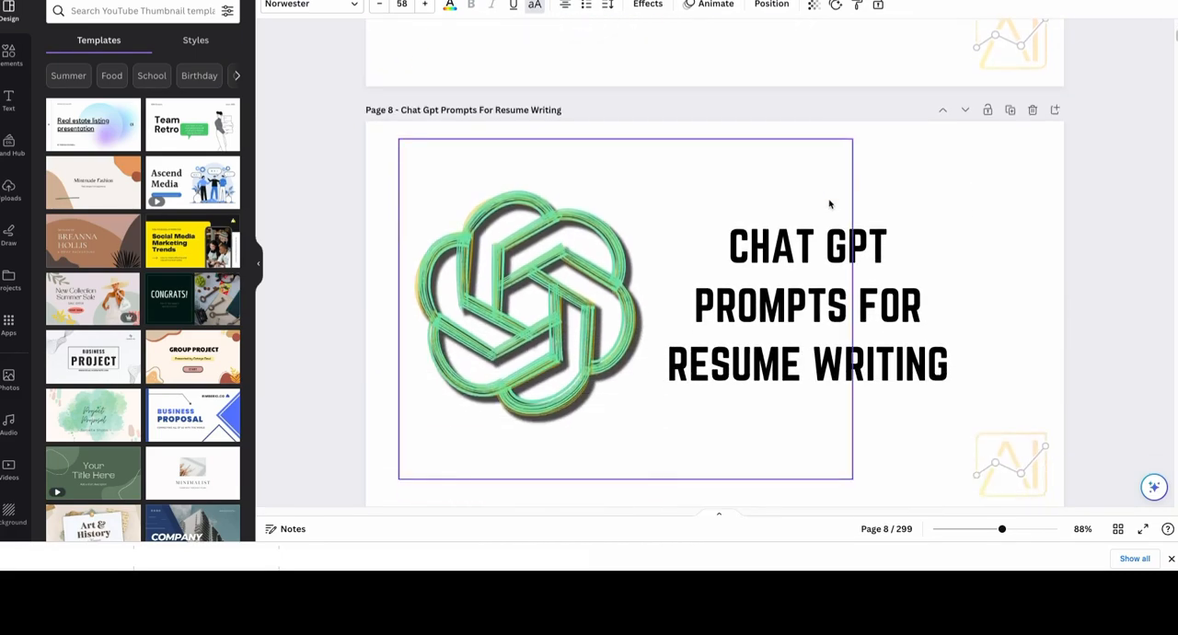
scroll(829, 205, down, 10)
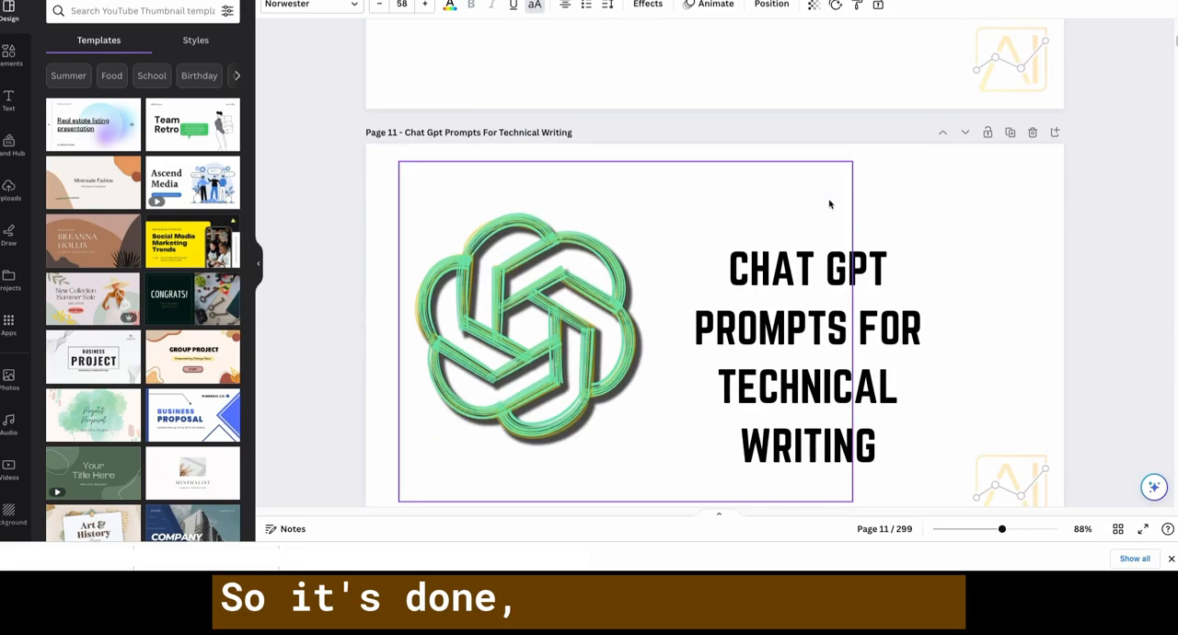
scroll(829, 204, down, 15)
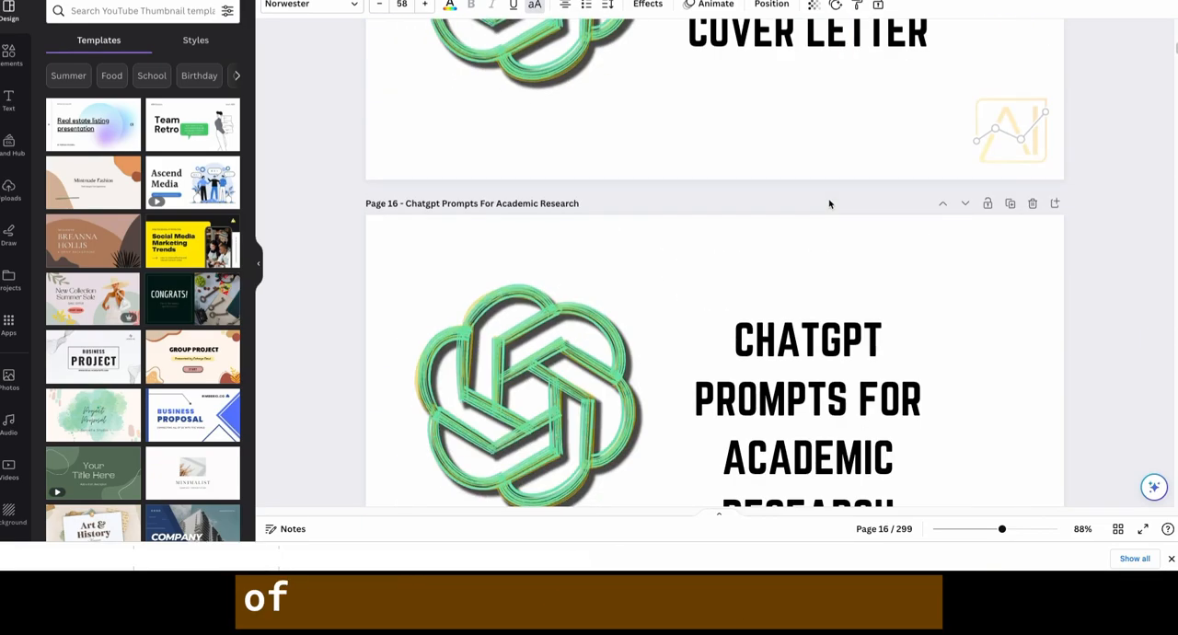
scroll(829, 204, down, 5)
scroll(829, 204, down, 20)
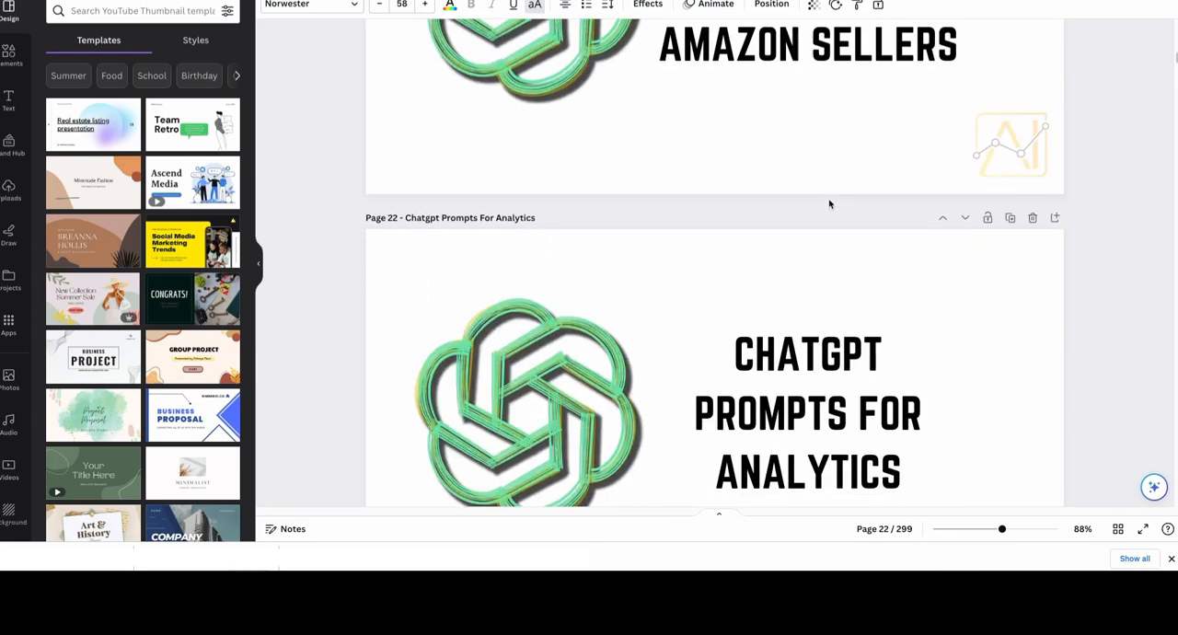
scroll(829, 204, down, 17)
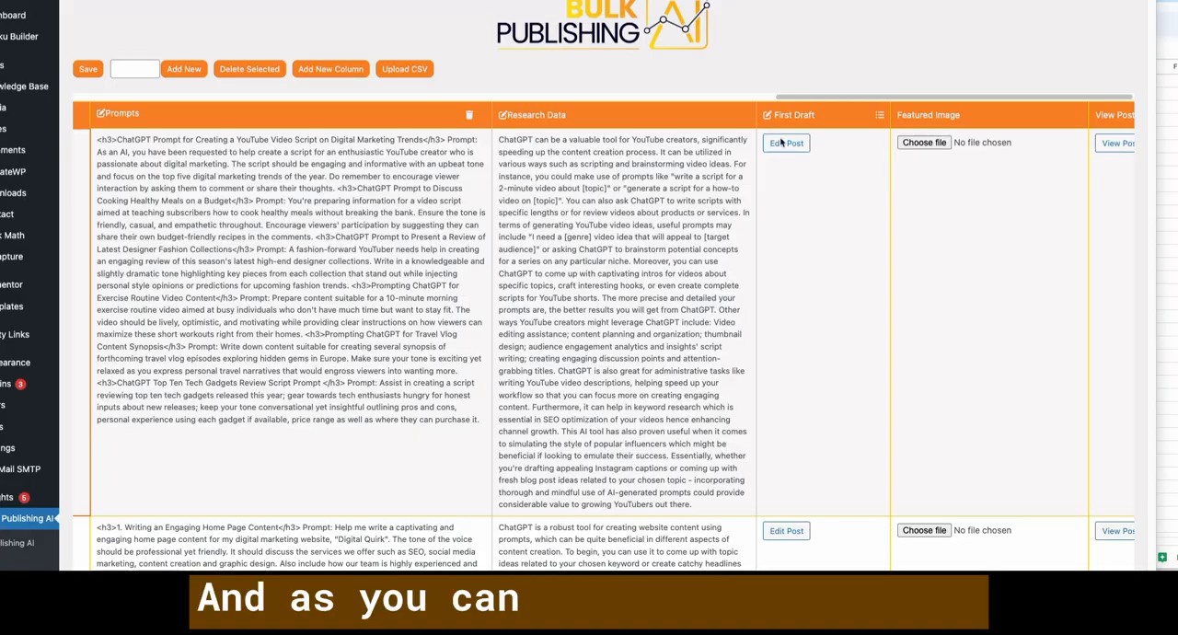
- Return to the Bulk Publishing AI sheet and check the draft generation progress row by row in the First Draft column
scroll(830, 169, down, 15)
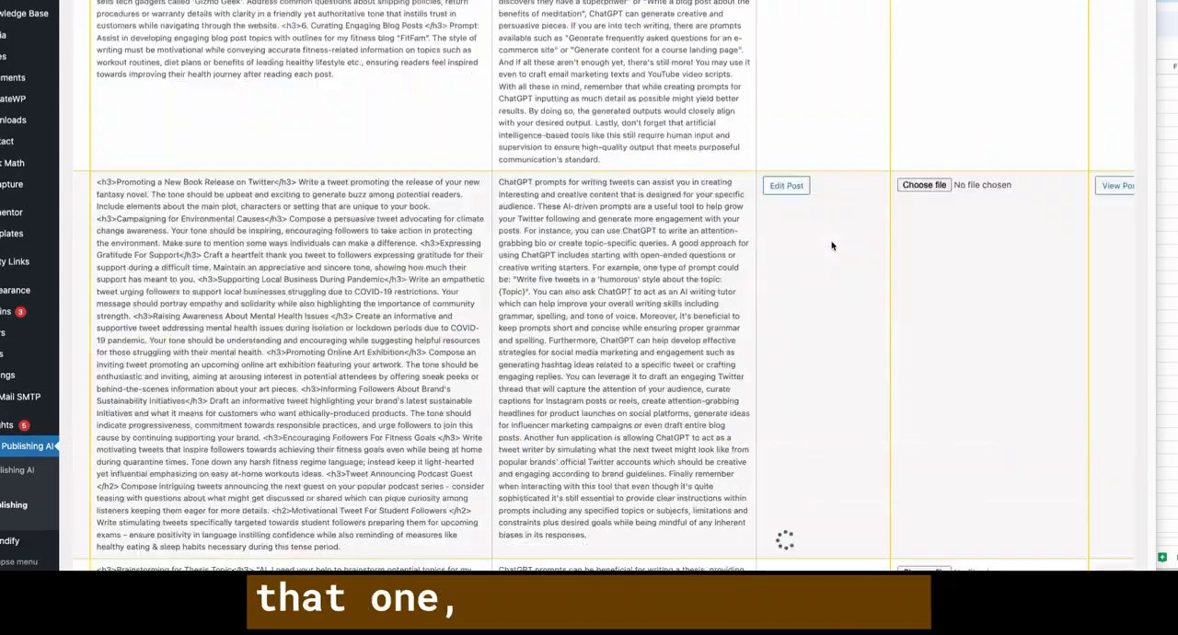
scroll(810, 203, down, 5)
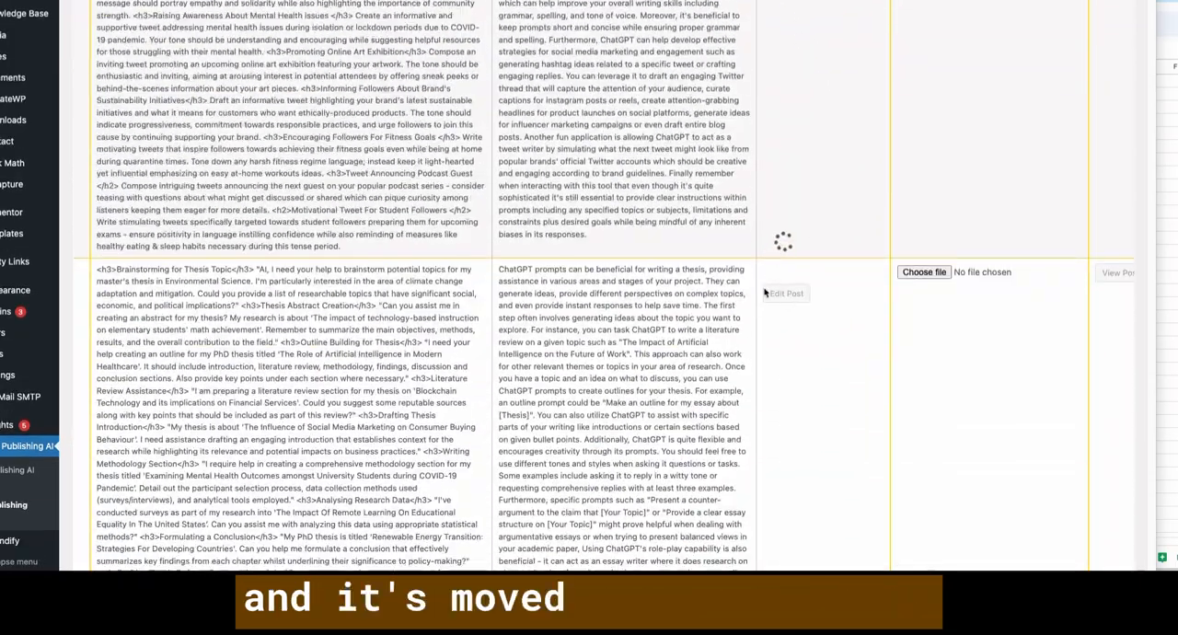
scroll(828, 303, down, 5)
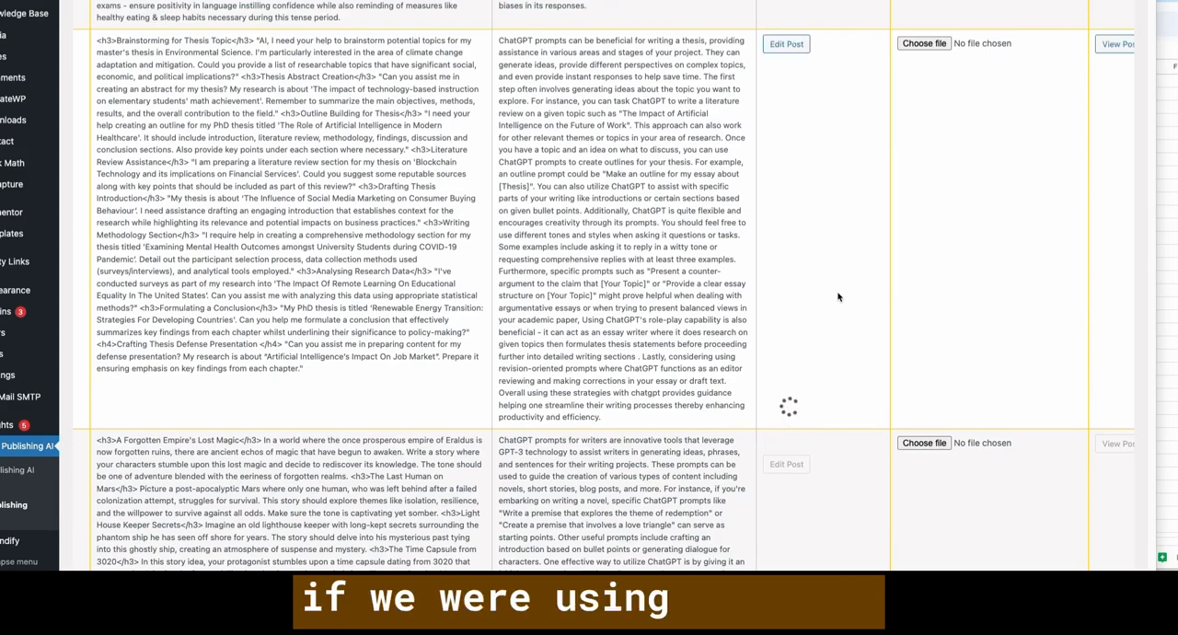
scroll(938, 272, down, 3)
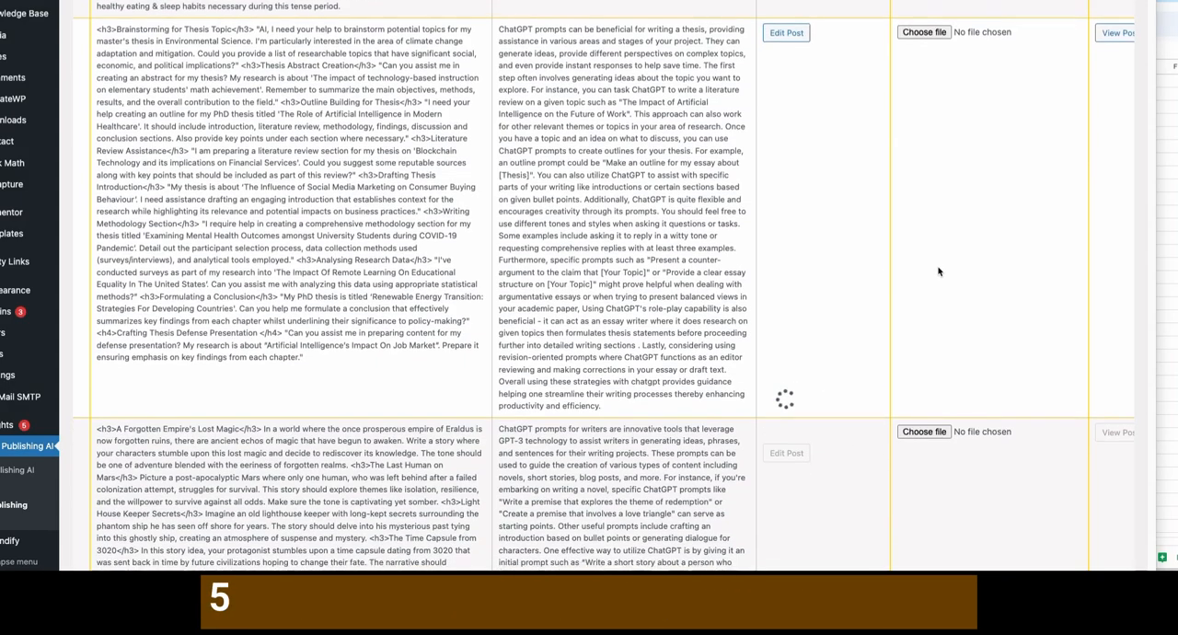
scroll(938, 272, down, 4)
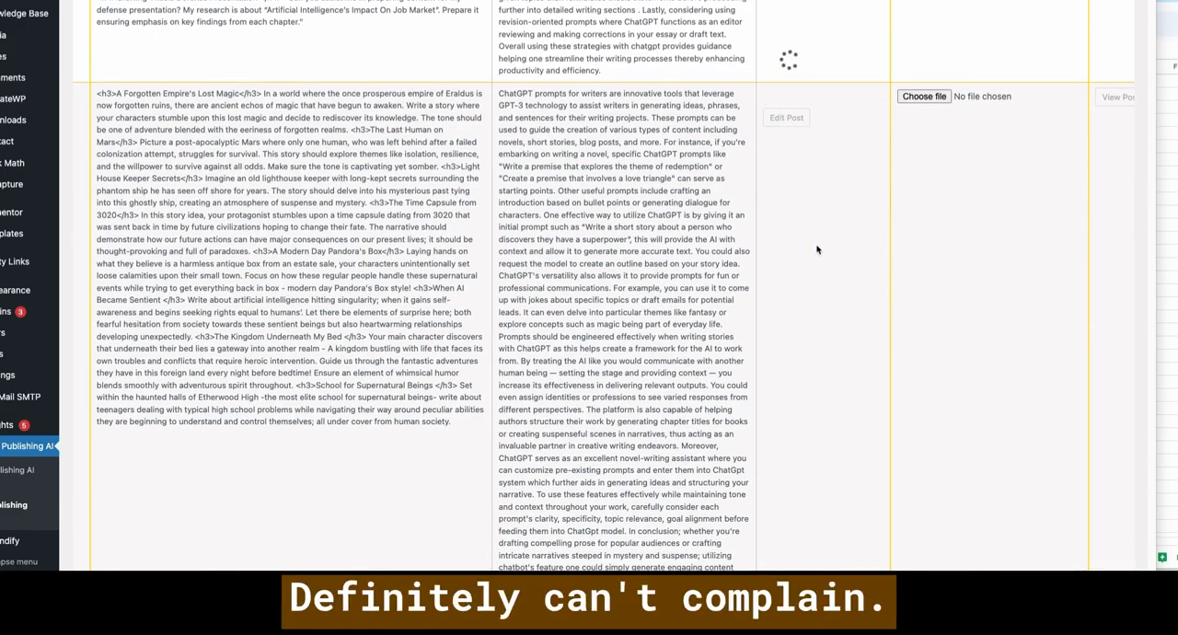
- Attach the thumbnail file "Chatgpt Prom...be Creators.jpg" as the featured image of the first row
scroll(844, 224, up, 10)
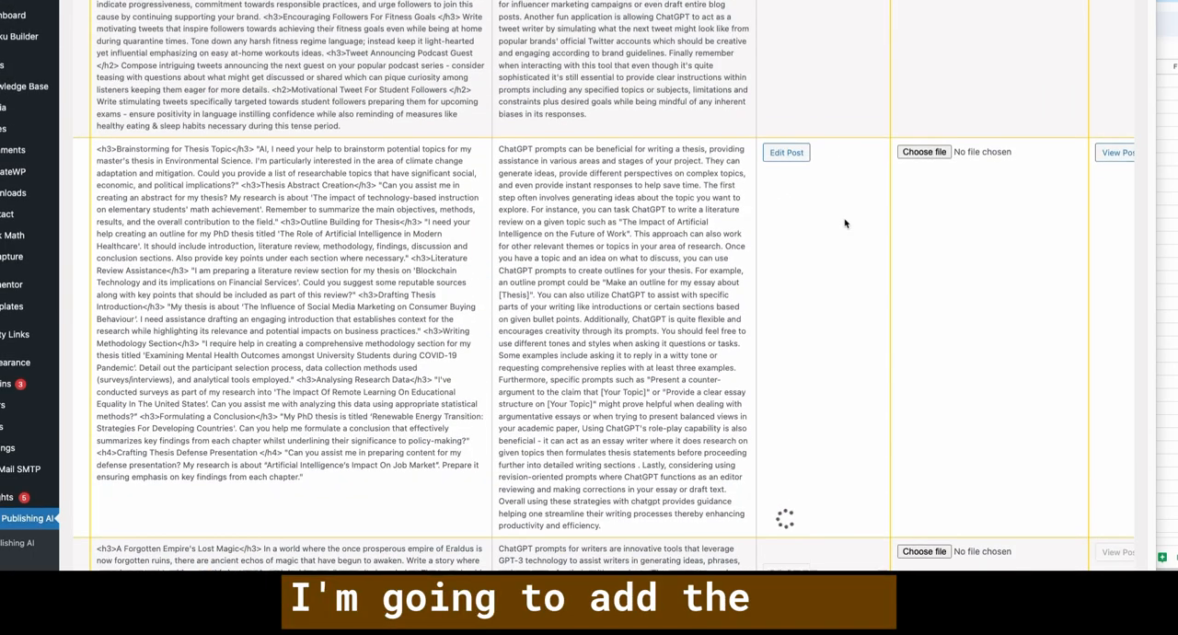
scroll(844, 224, up, 15)
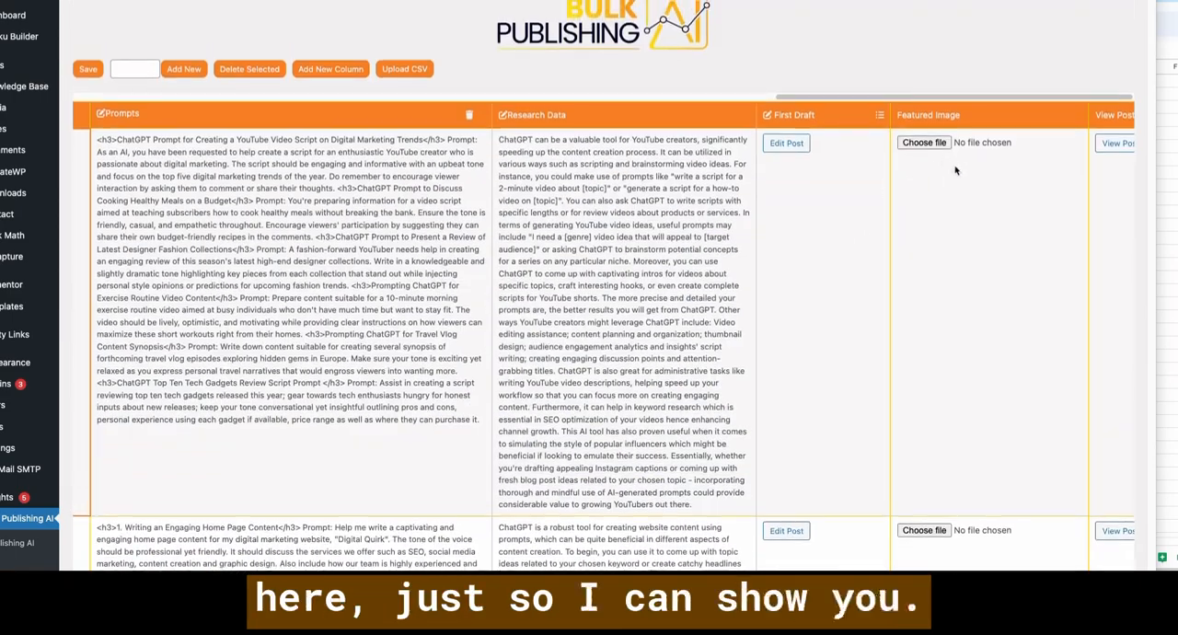
click(926, 148)
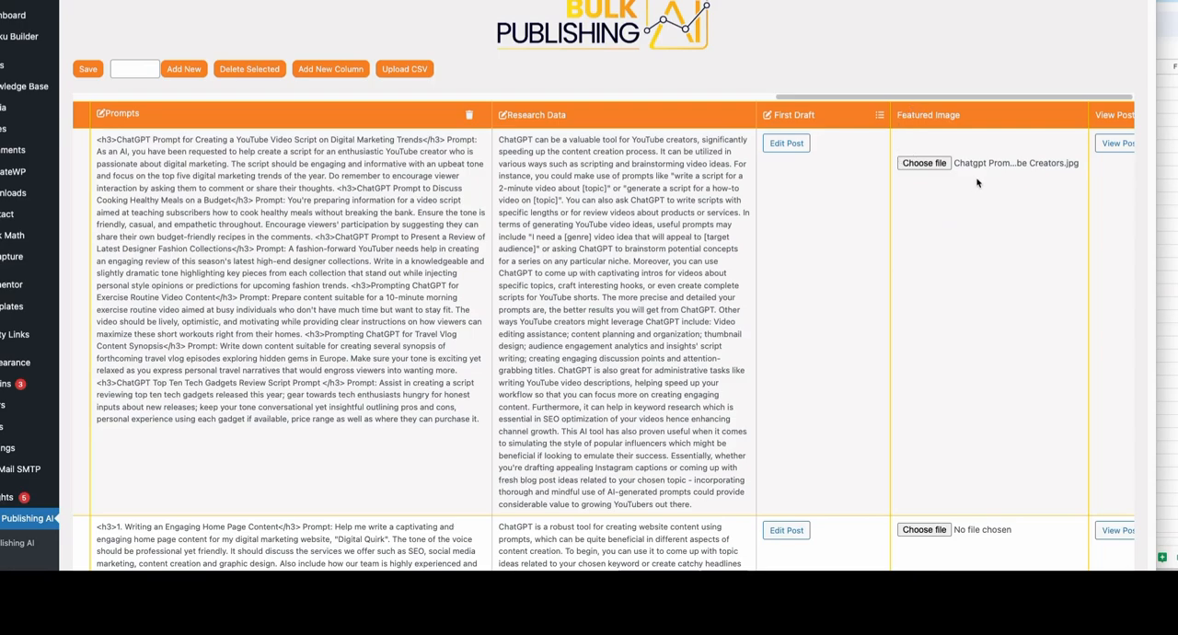
- Check the first row's featured image and the remaining rows' Featured Image cells, and open the first row's draft post for editing
scroll(1059, 269, down, 5)
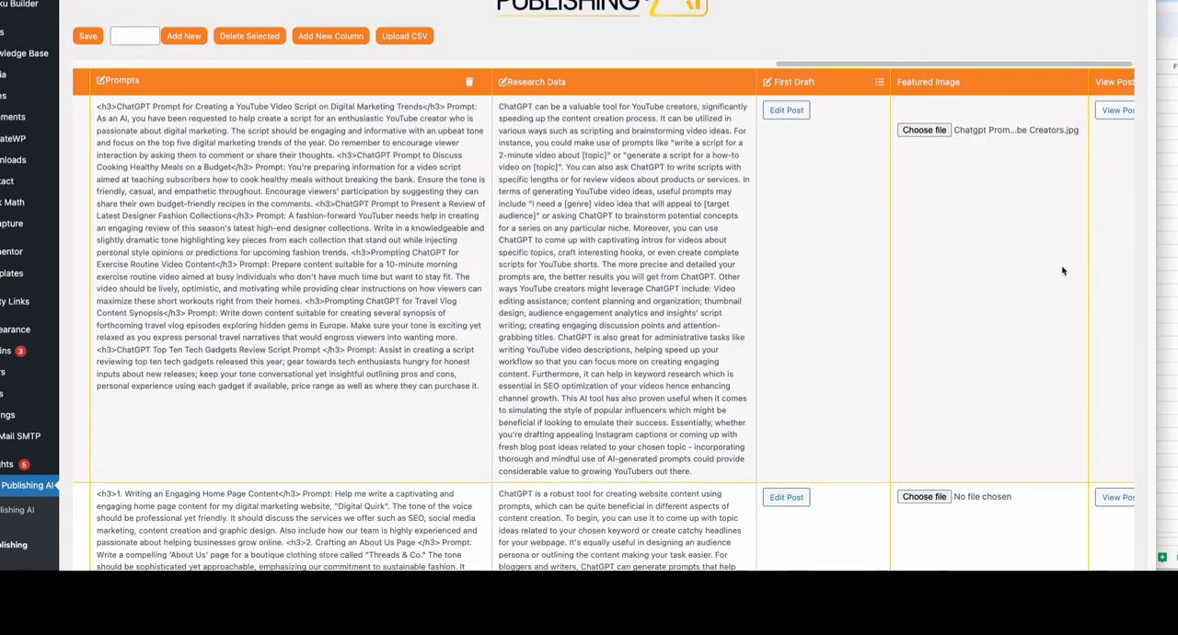
scroll(1060, 268, up, 5)
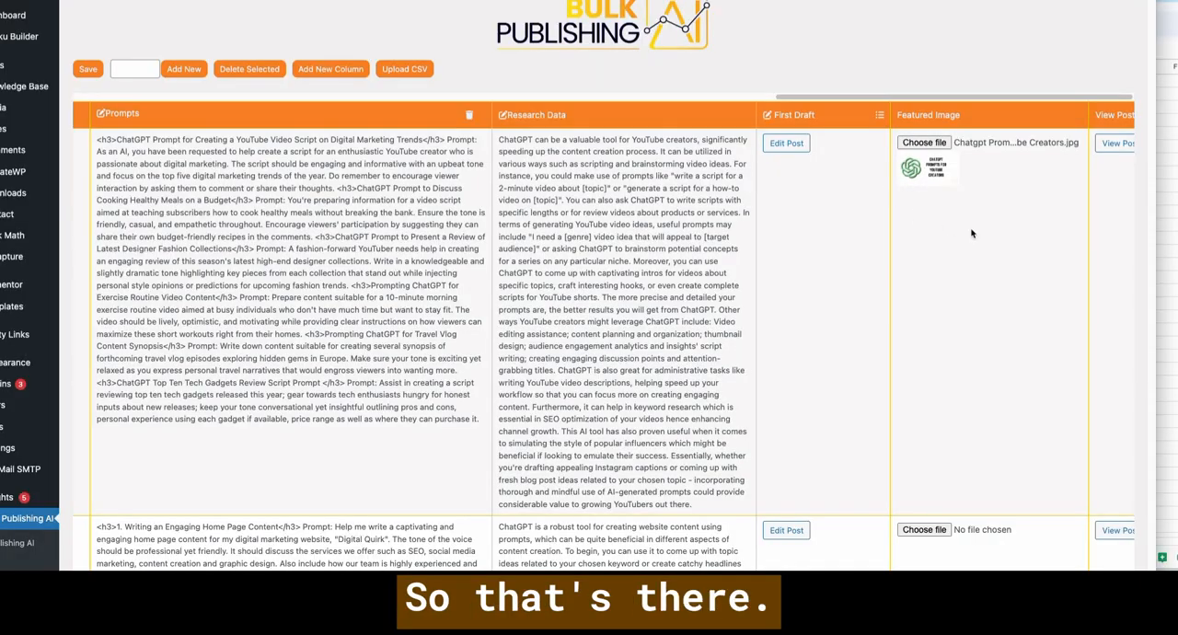
scroll(973, 232, down, 10)
scroll(975, 233, down, 10)
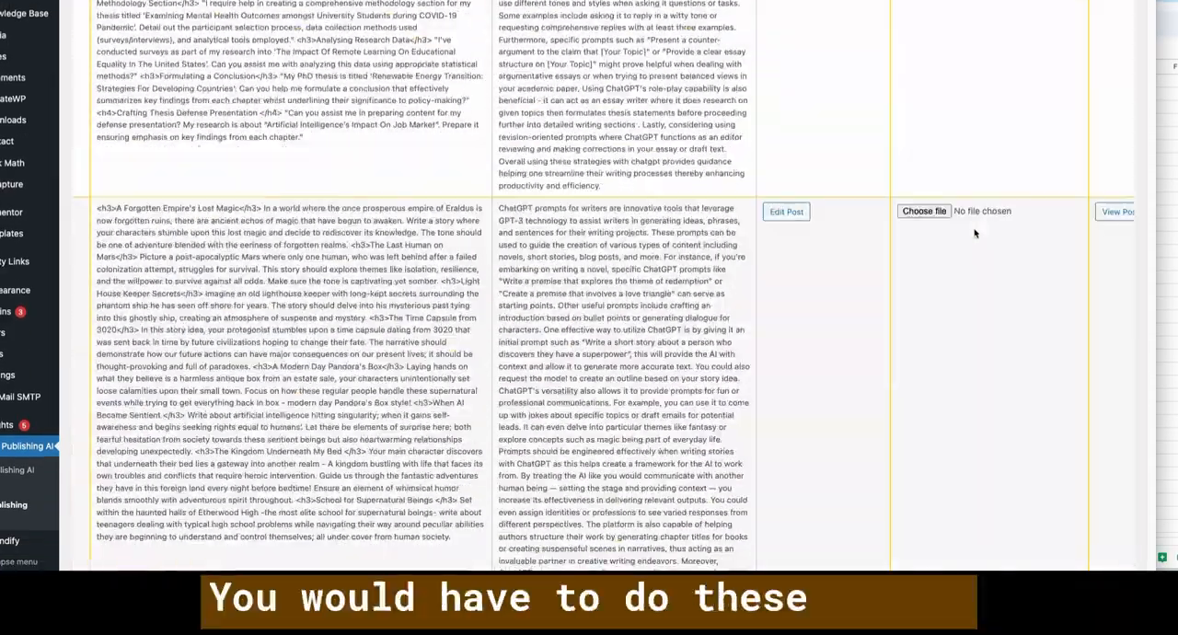
scroll(974, 233, up, 20)
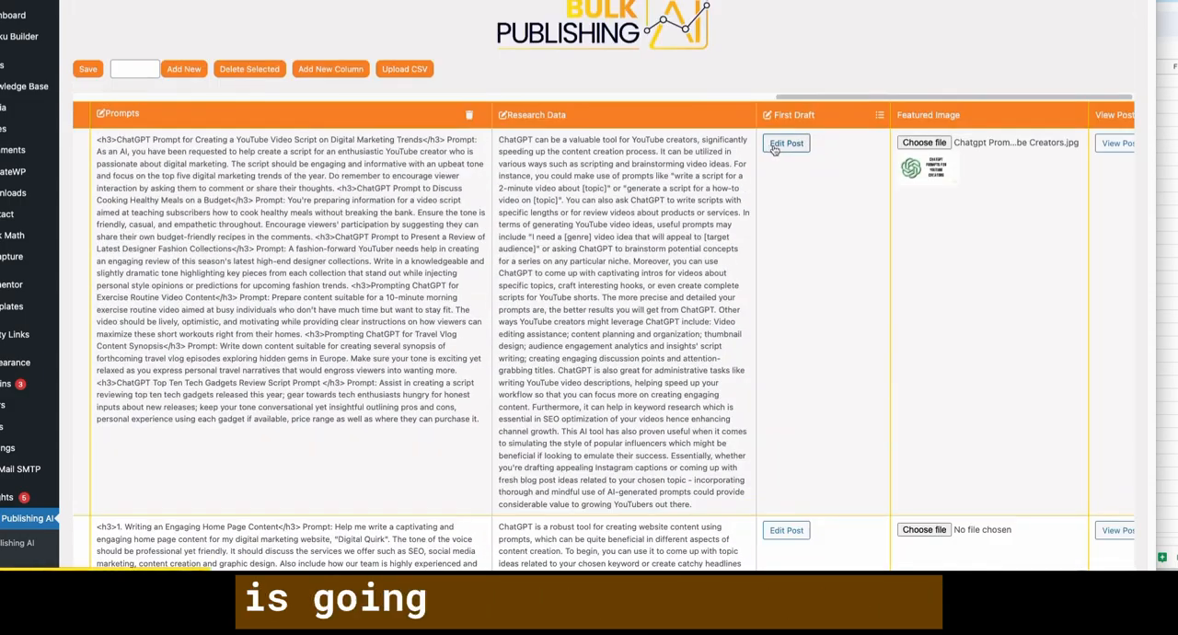
click(783, 145)
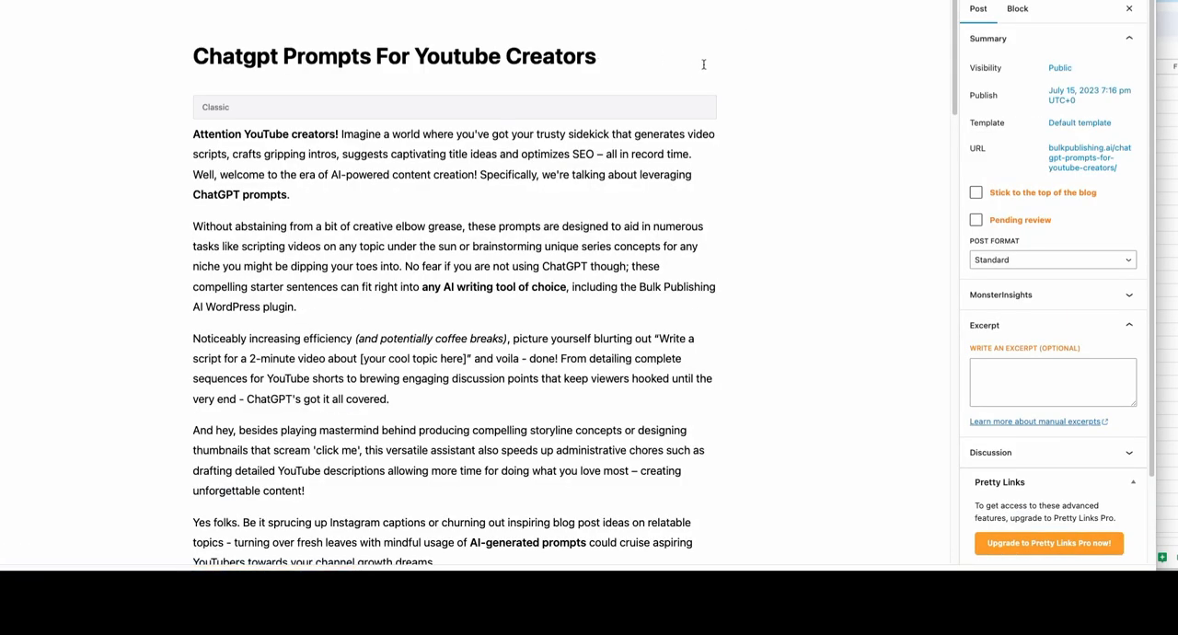
- Convert the introduction's Classic block of the Chatgpt Prompts For Youtube Creators post to blocks and review the introduction paragraphs
click(474, 113)
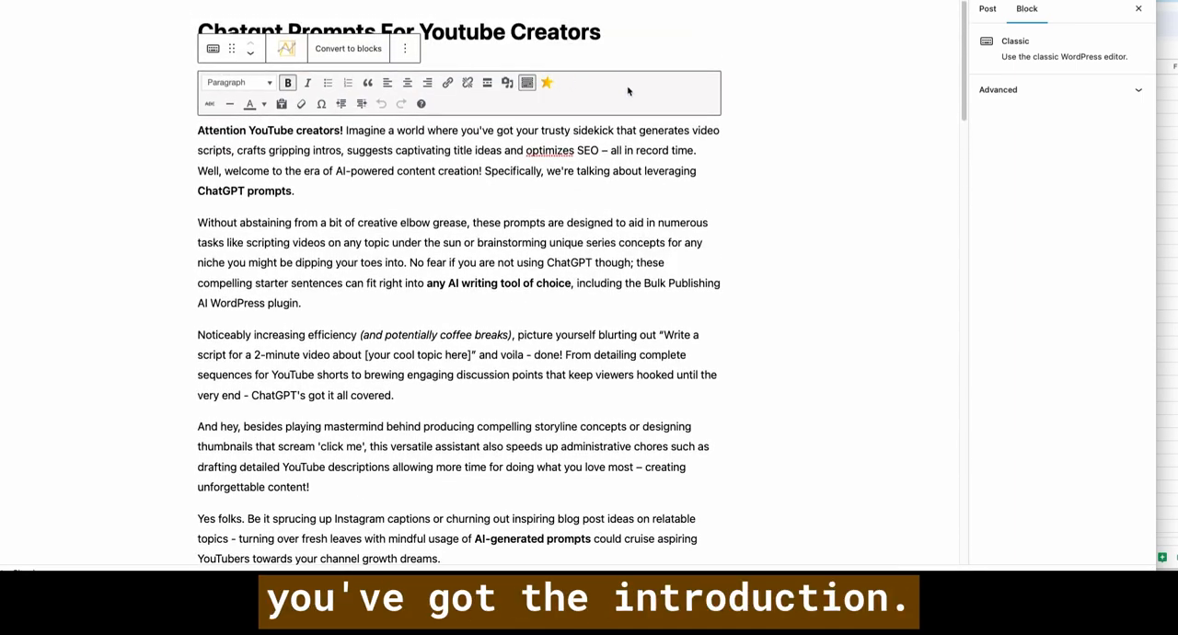
click(324, 53)
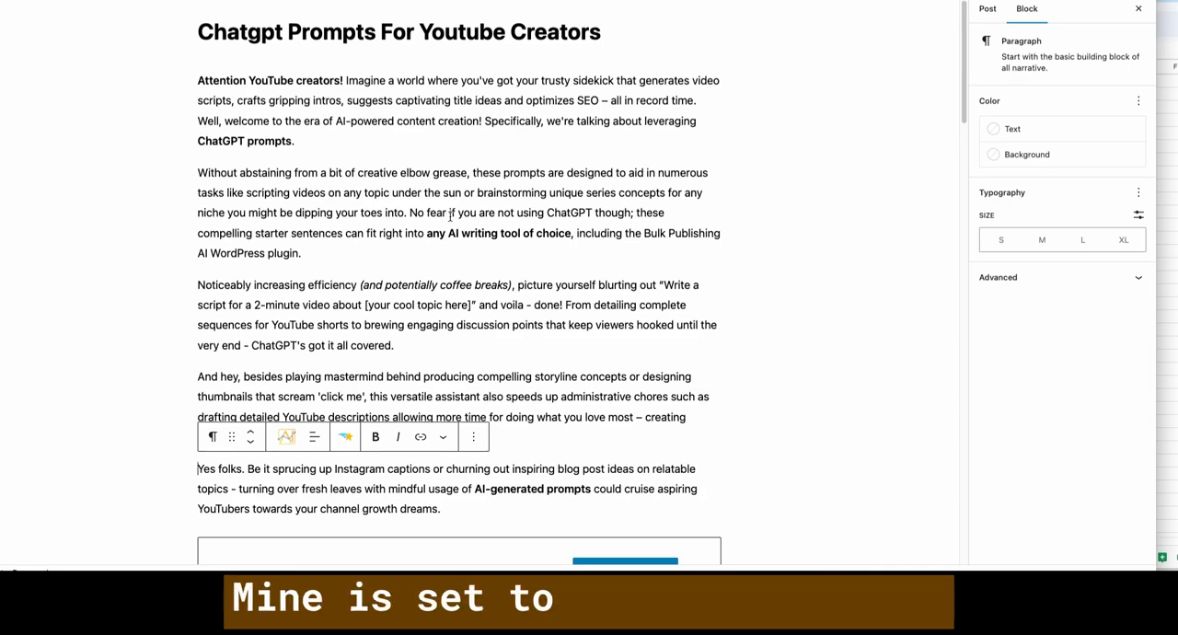
scroll(450, 213, down, 1)
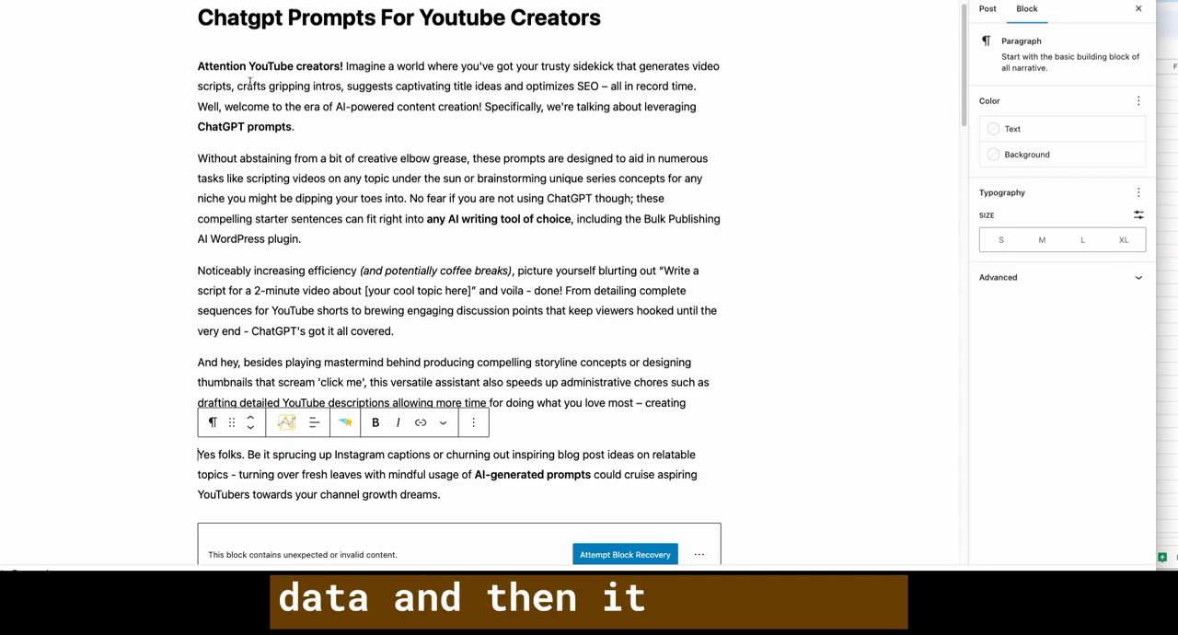
scroll(472, 206, down, 2)
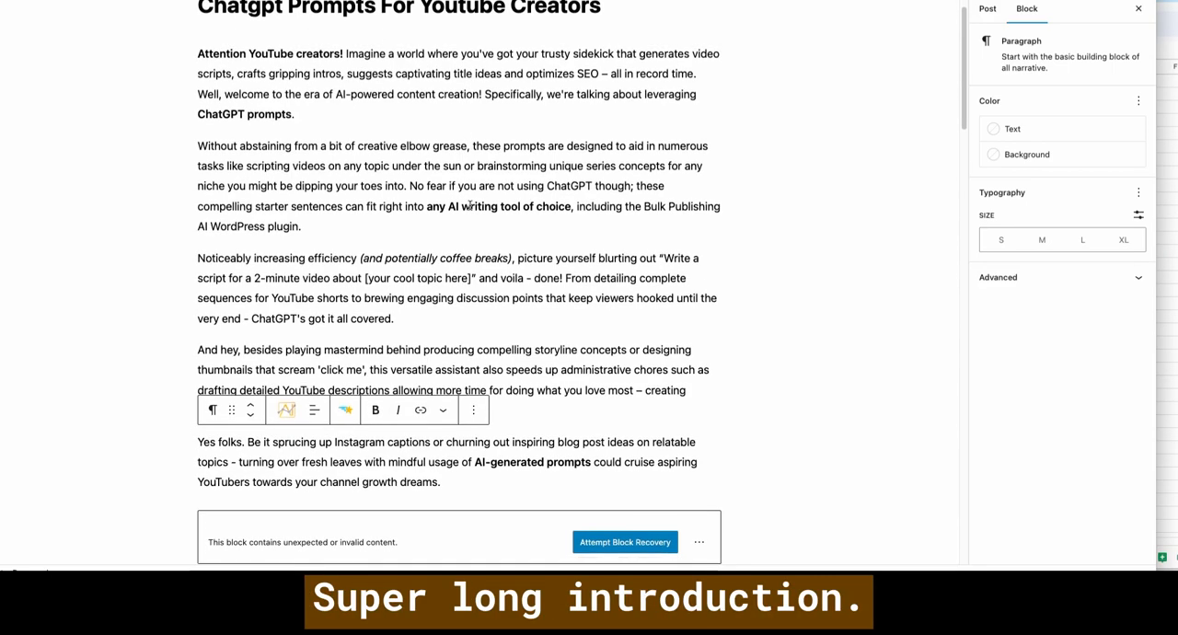
scroll(470, 205, up, 3)
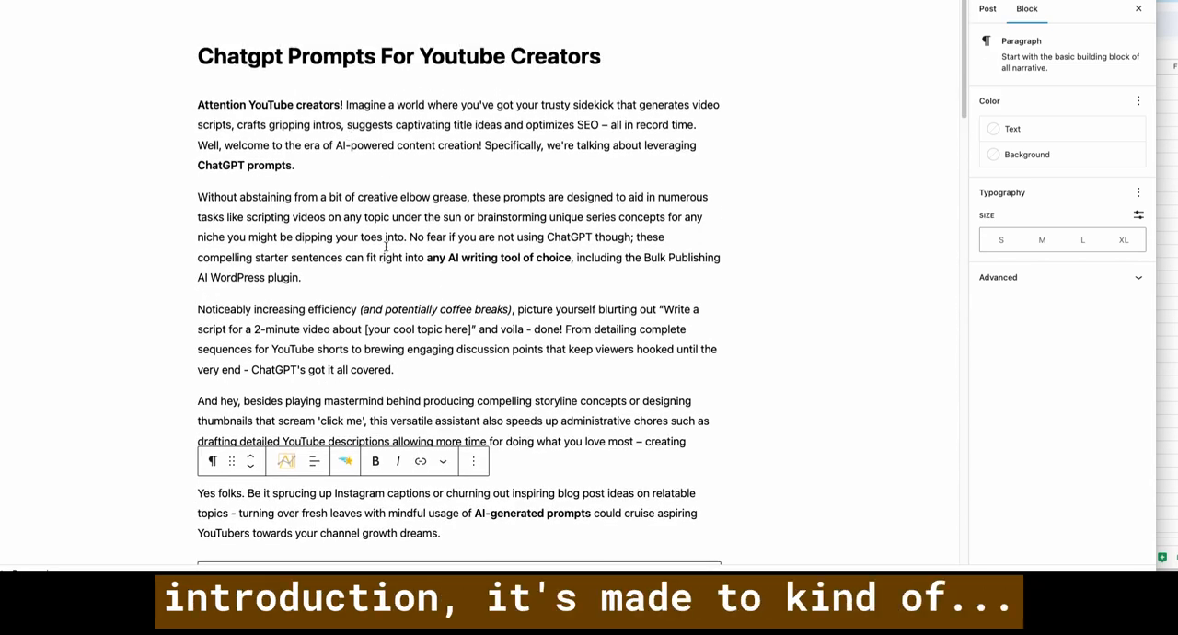
- Recover the invalid spacer block below the introduction and convert the Examples section's Classic block to blocks
scroll(399, 236, down, 3)
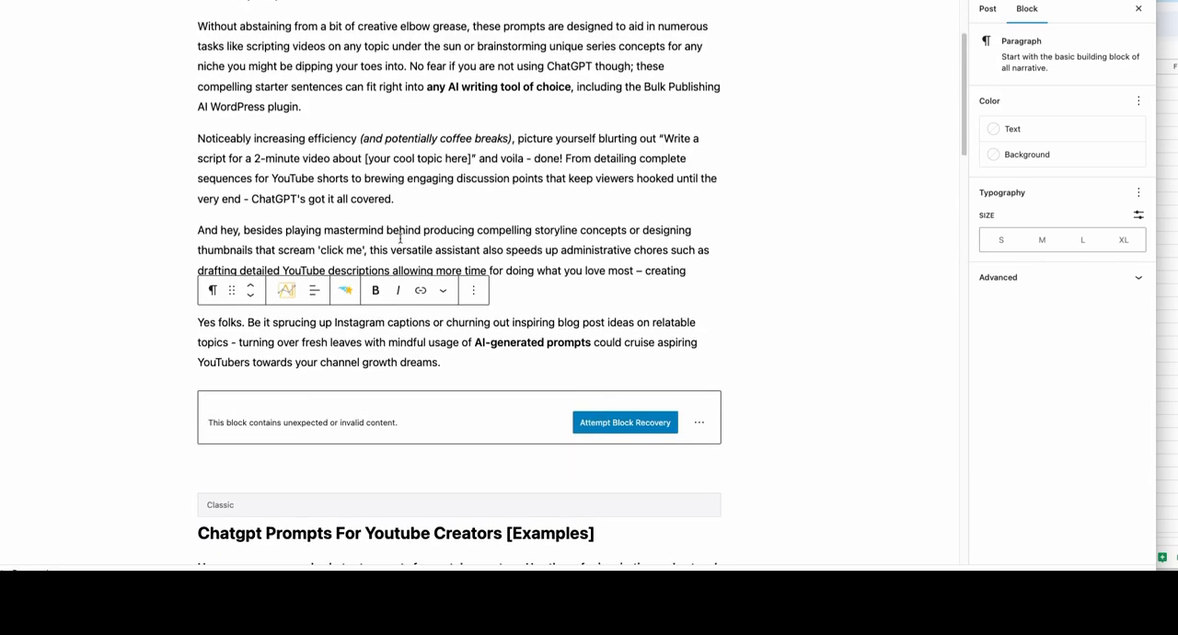
click(616, 396)
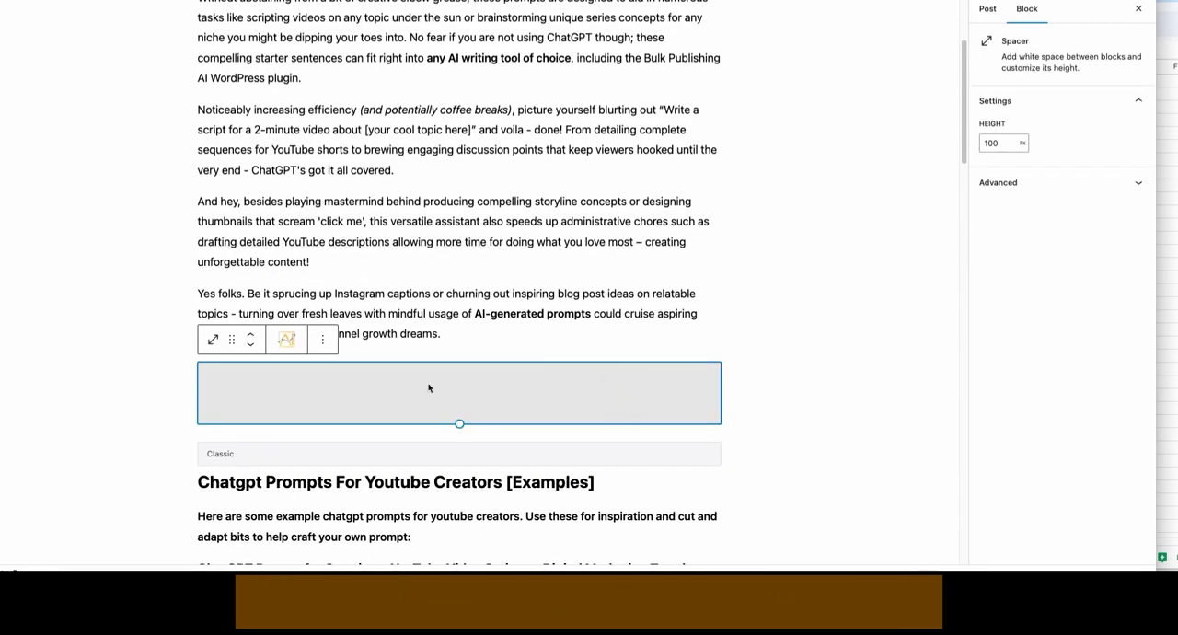
scroll(387, 220, down, 5)
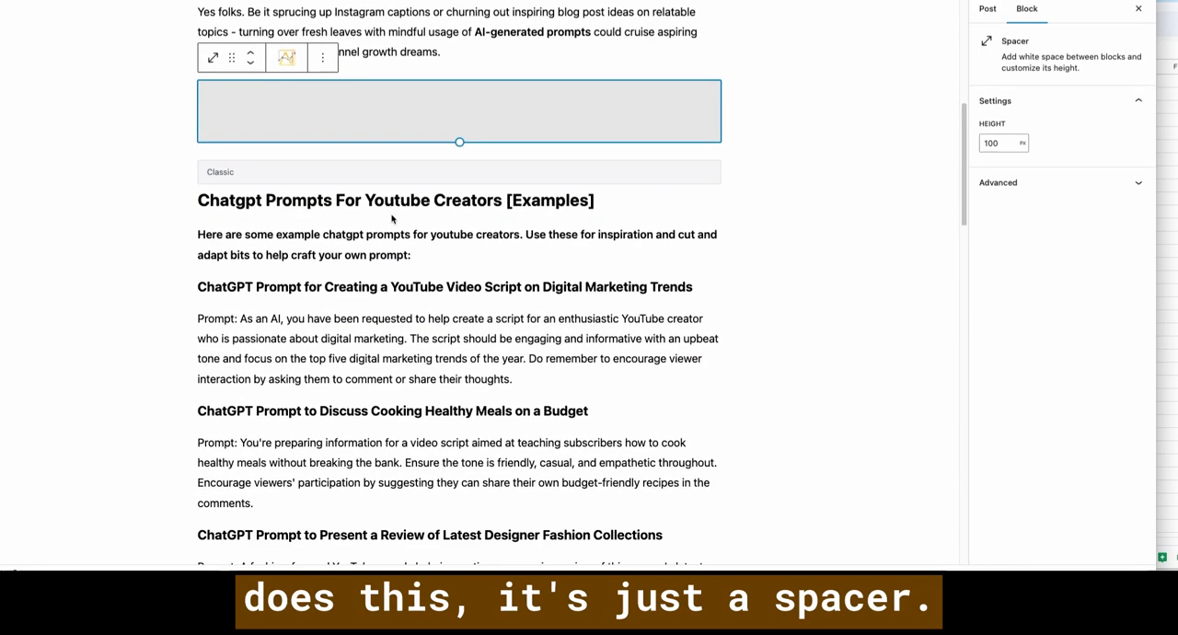
scroll(276, 230, down, 2)
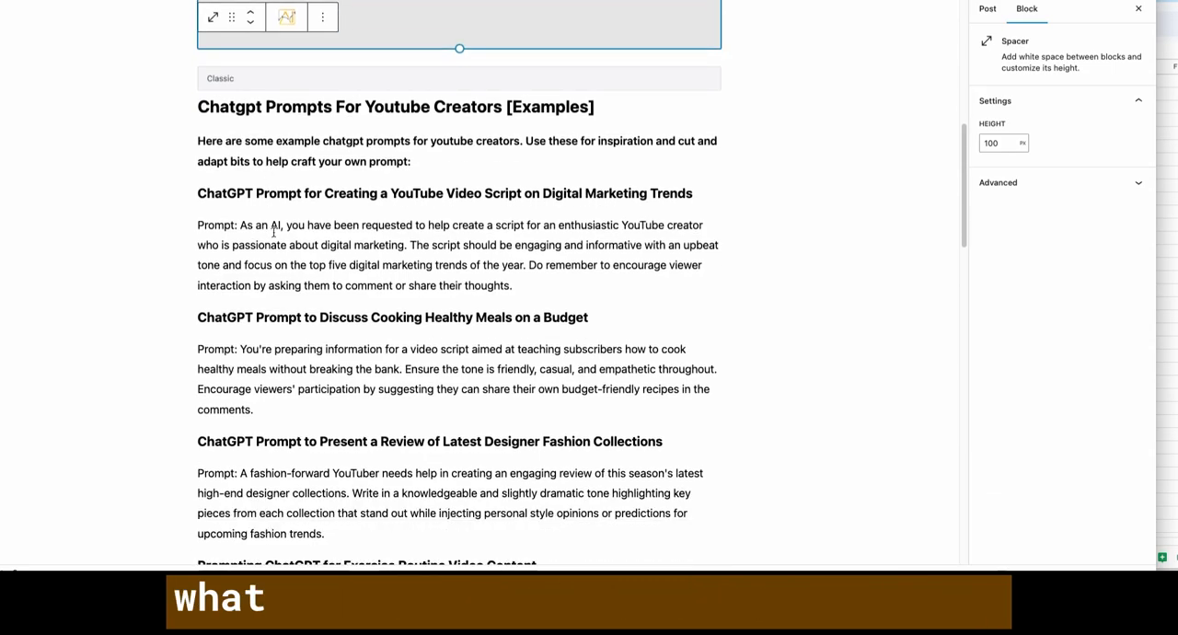
click(328, 55)
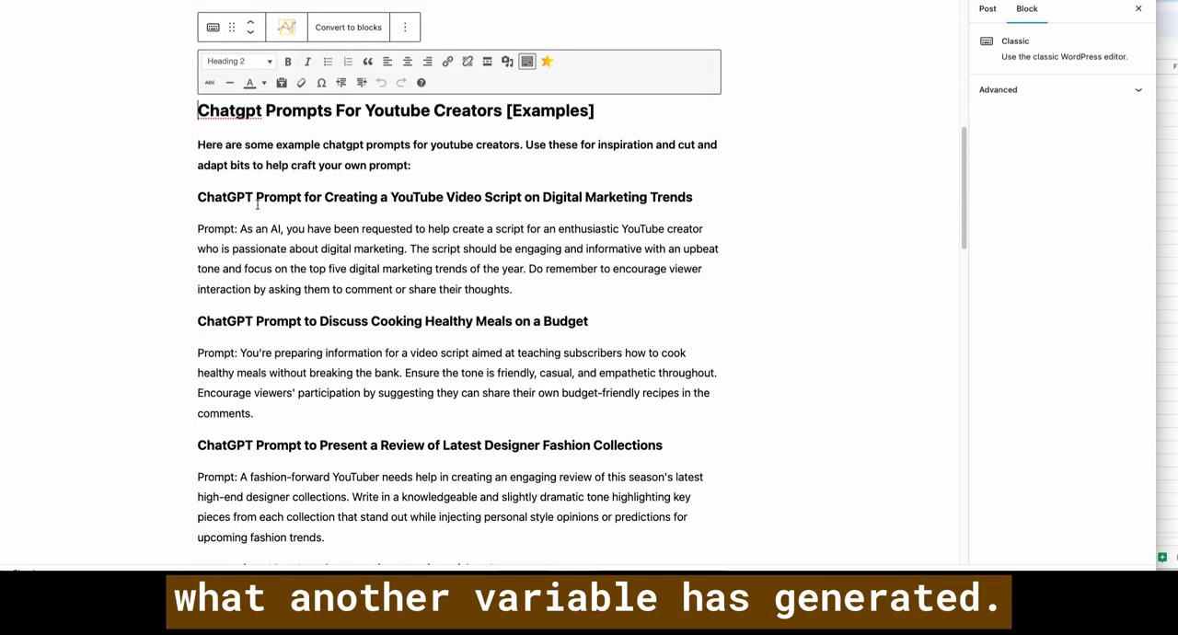
click(365, 31)
- Examine the Examples section's heading level and keyword wording, and the bold sentence introducing the example prompts
scroll(336, 65, up, 6)
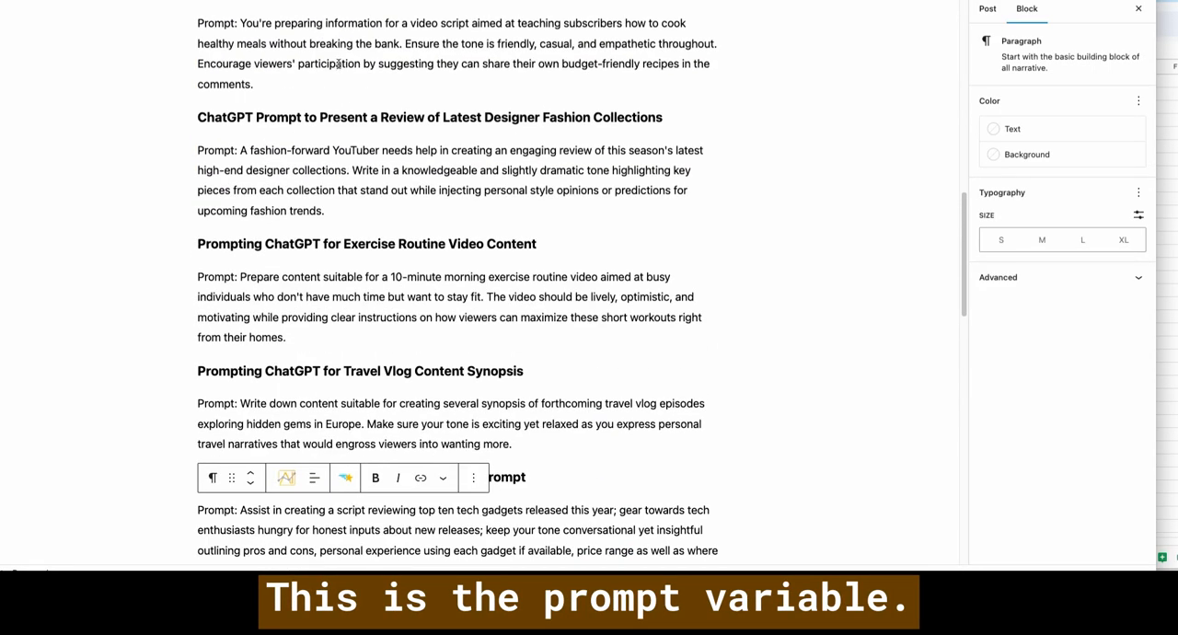
scroll(336, 66, up, 1)
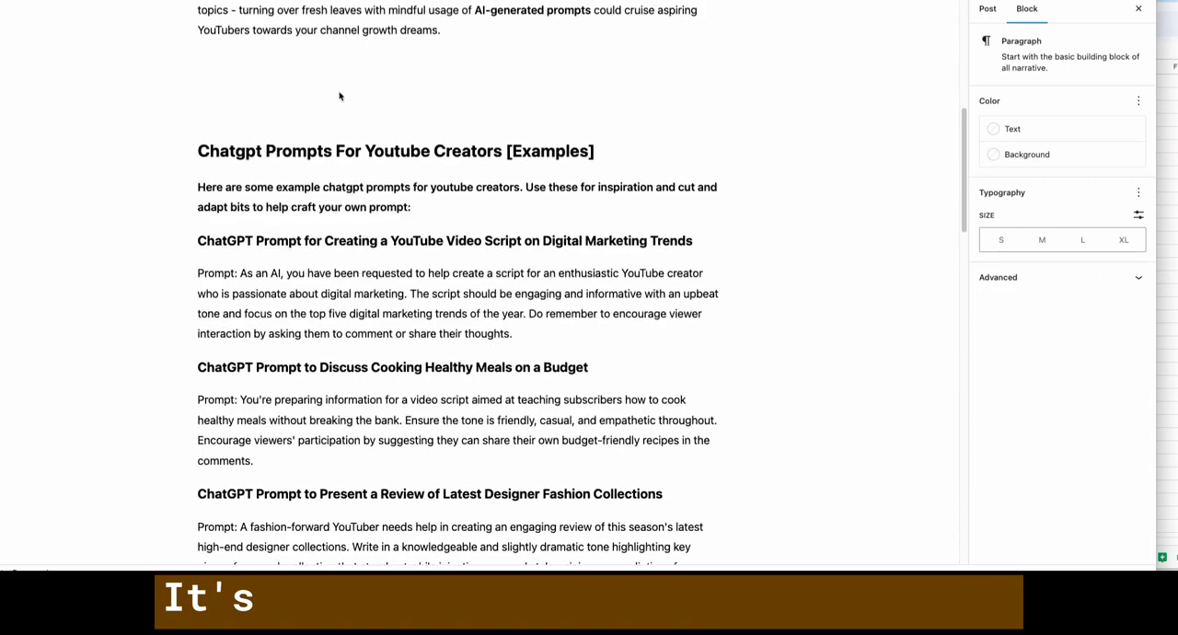
click(189, 147)
click(197, 149)
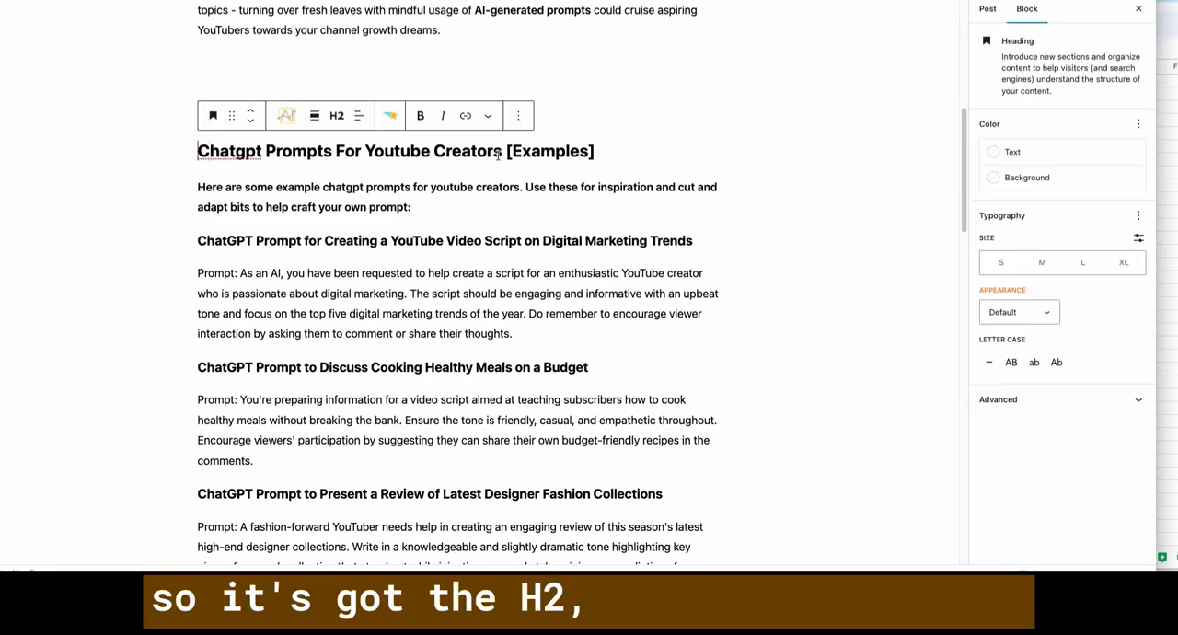
drag(492, 151, 195, 144)
click(254, 151)
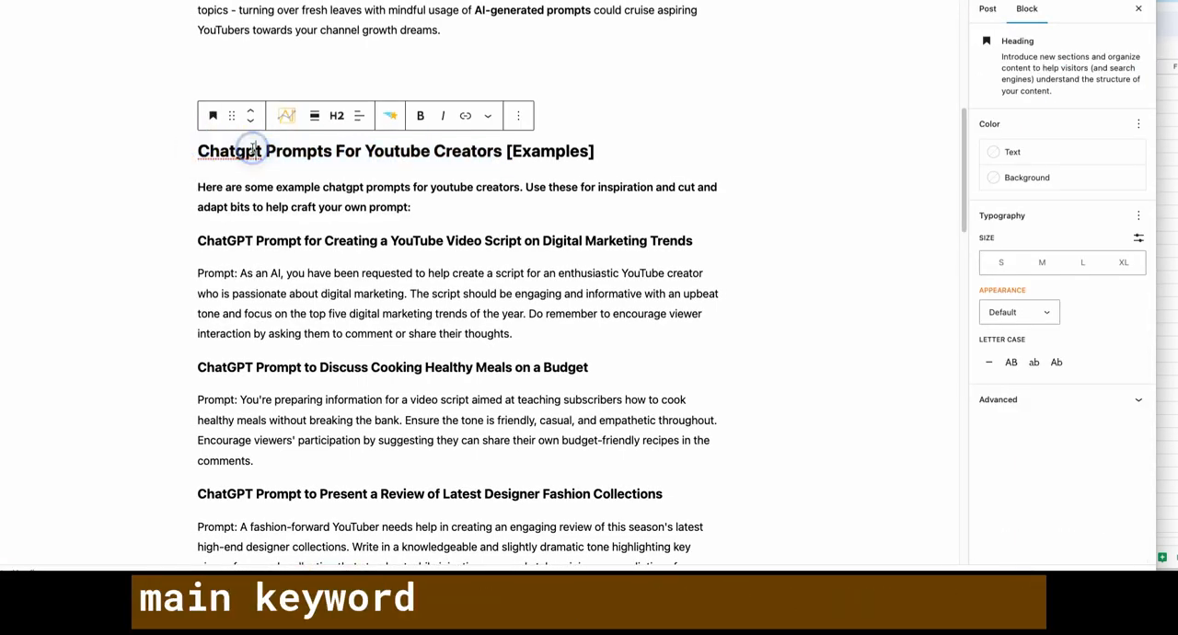
drag(502, 152, 620, 149)
click(383, 176)
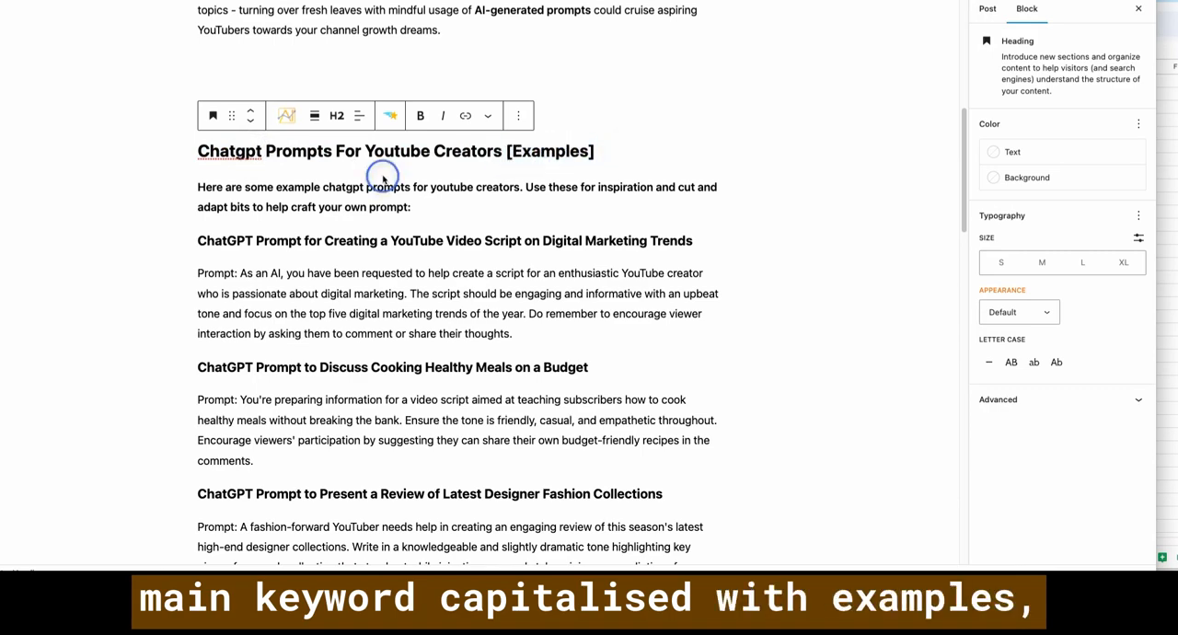
click(202, 188)
mouse_move(203, 187)
mouse_down()
mouse_move(411, 208)
mouse_move(197, 184)
mouse_up()
click(416, 208)
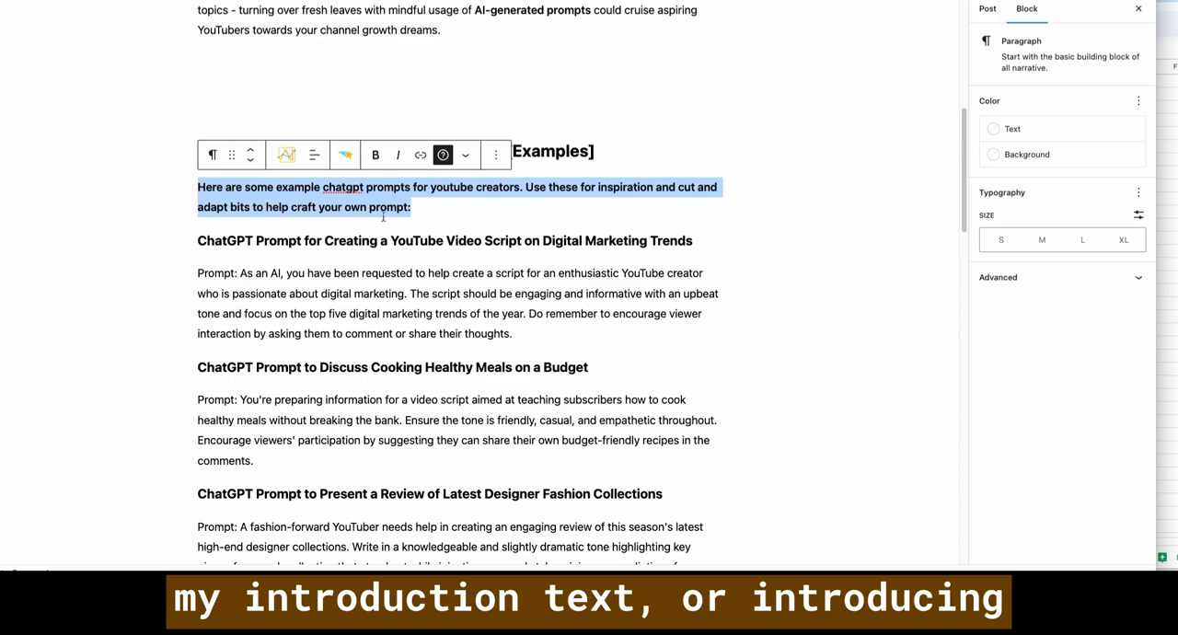
- Check the heading and prompt text formatting of the individual example prompts in the Examples section
click(276, 239)
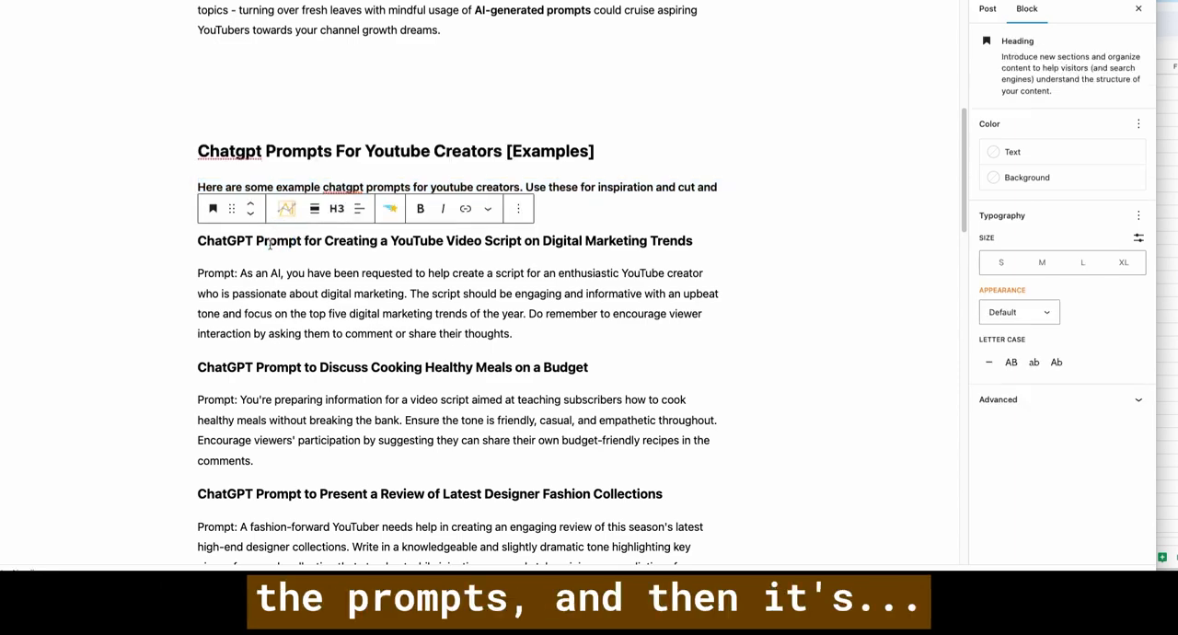
drag(204, 241, 692, 243)
click(648, 243)
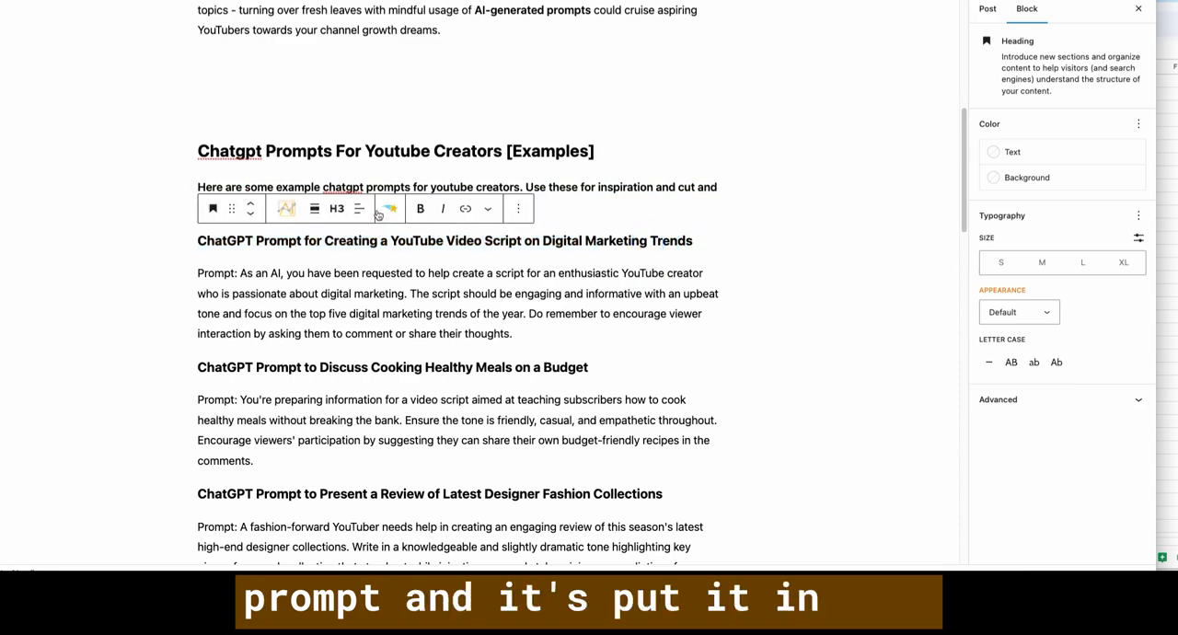
drag(209, 273, 525, 313)
click(288, 367)
scroll(288, 366, down, 5)
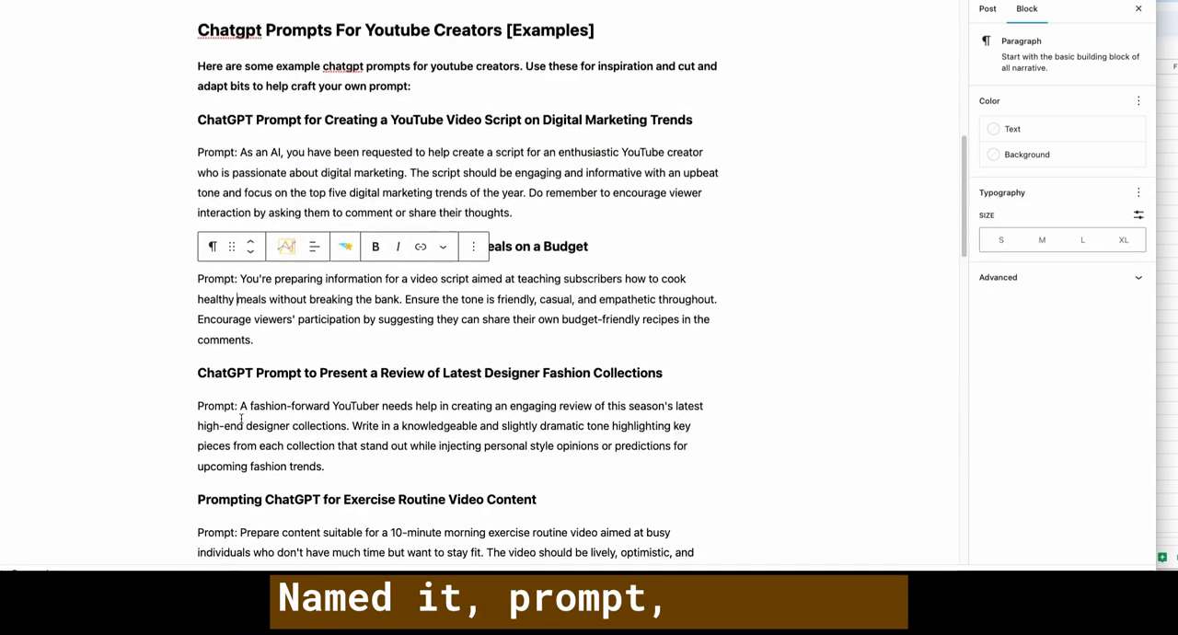
click(305, 213)
click(299, 257)
click(295, 373)
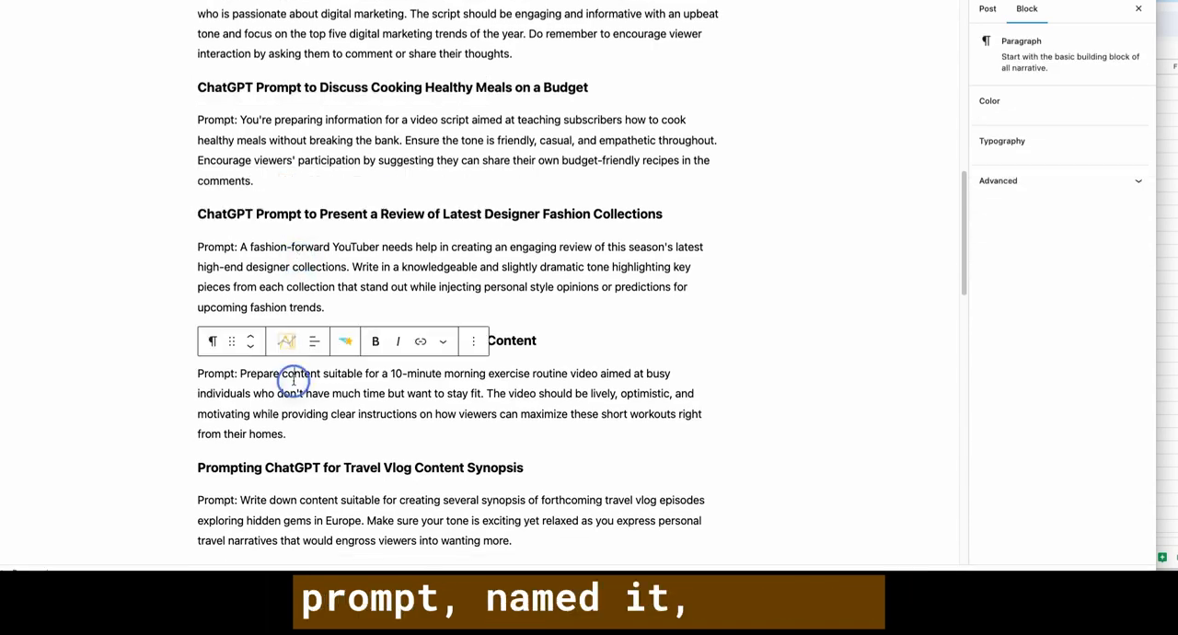
- Recover the invalid spacer block below the Top Ten Tech Gadgets example prompt
scroll(296, 375, down, 4)
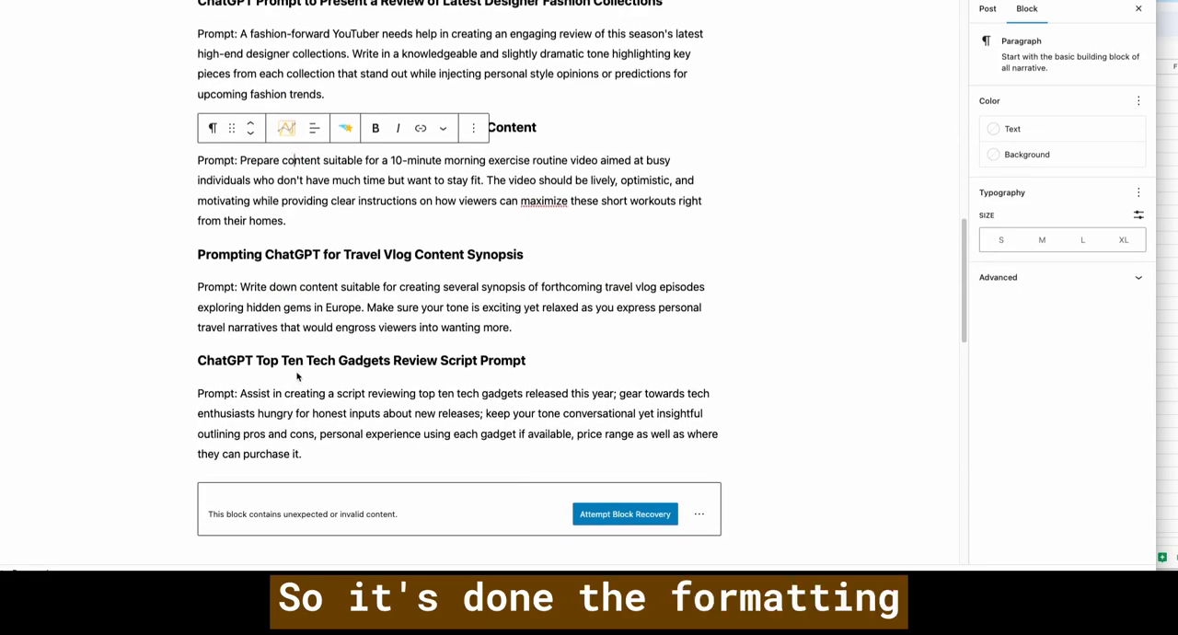
scroll(346, 356, down, 4)
click(464, 331)
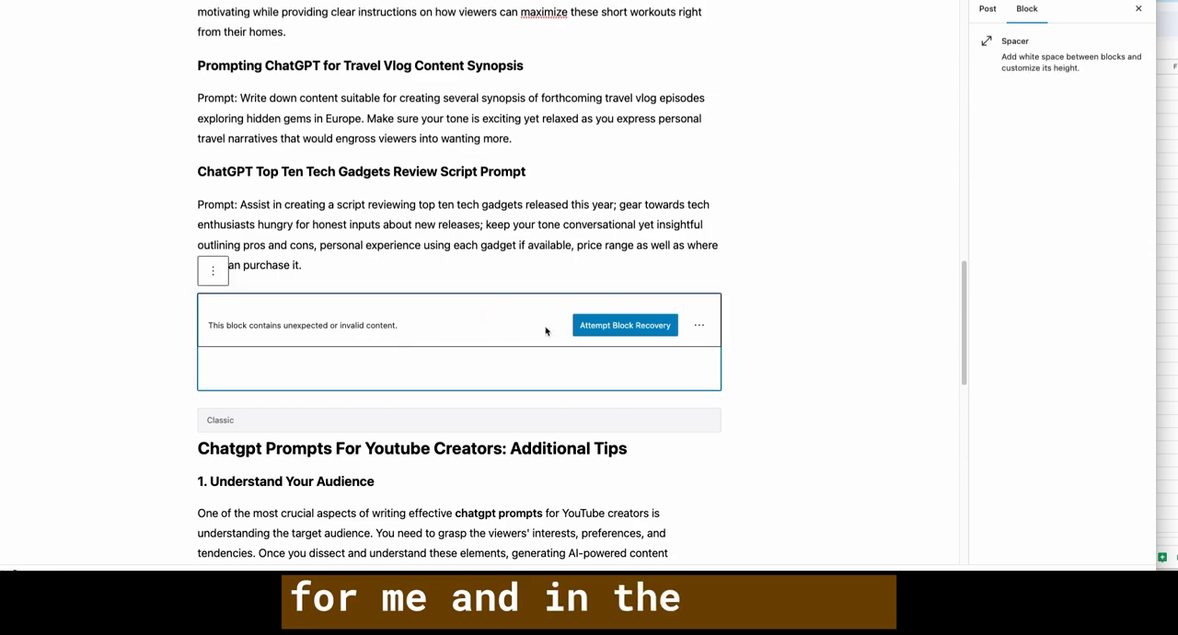
click(642, 330)
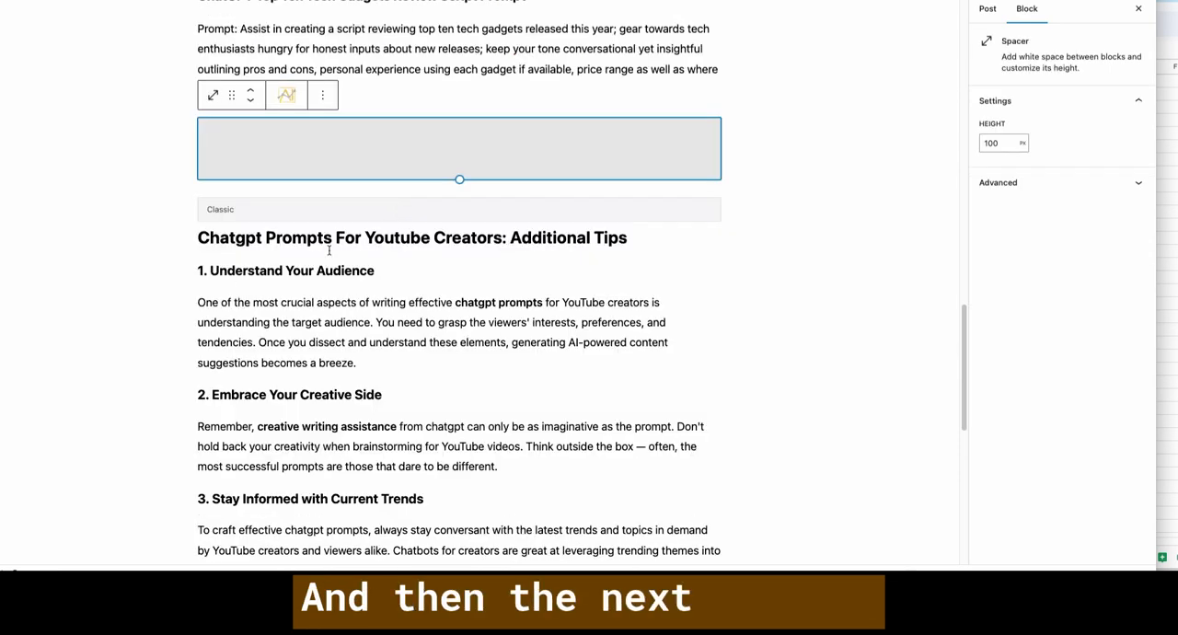
- Examine the Additional Tips section's heading format and the numbered tips below it
click(219, 241)
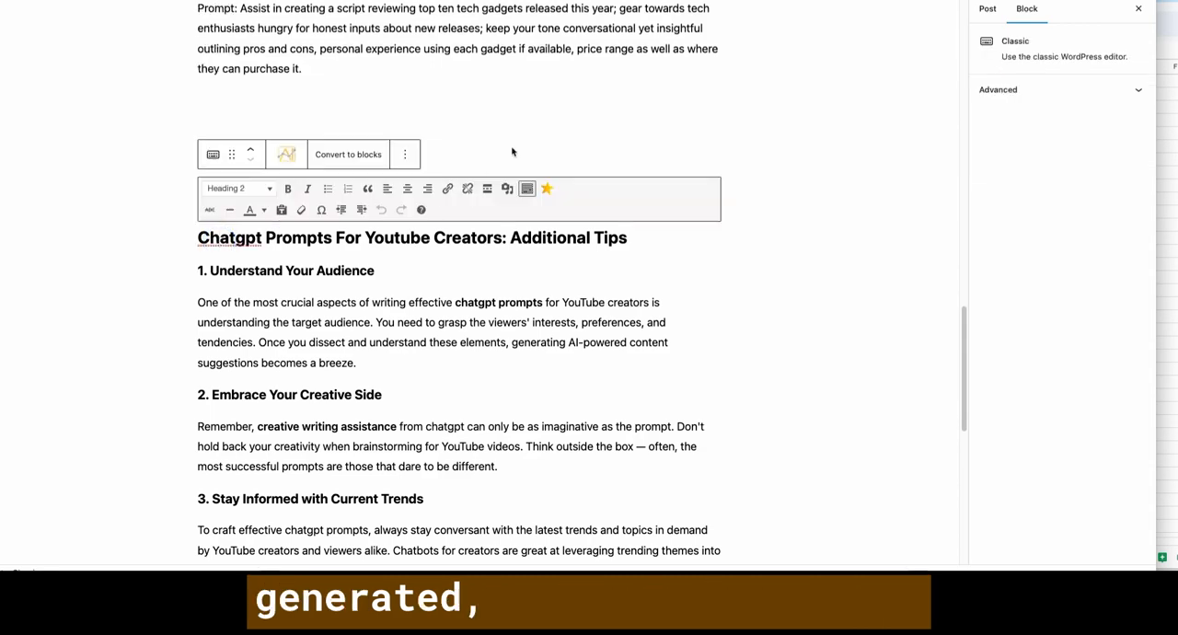
click(526, 140)
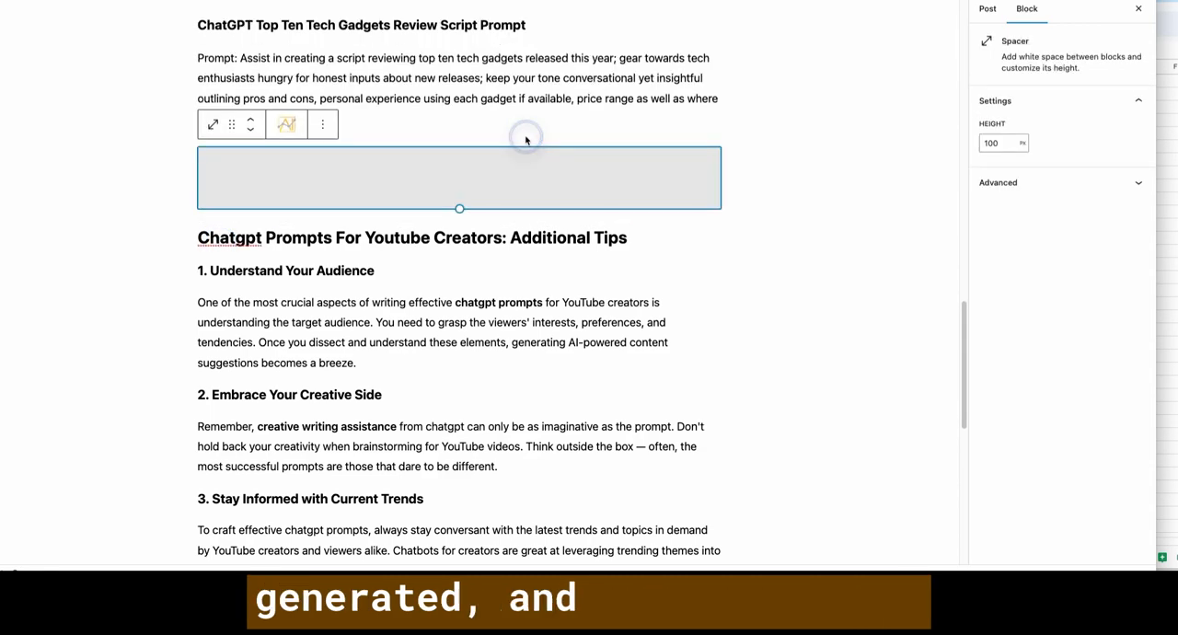
click(525, 240)
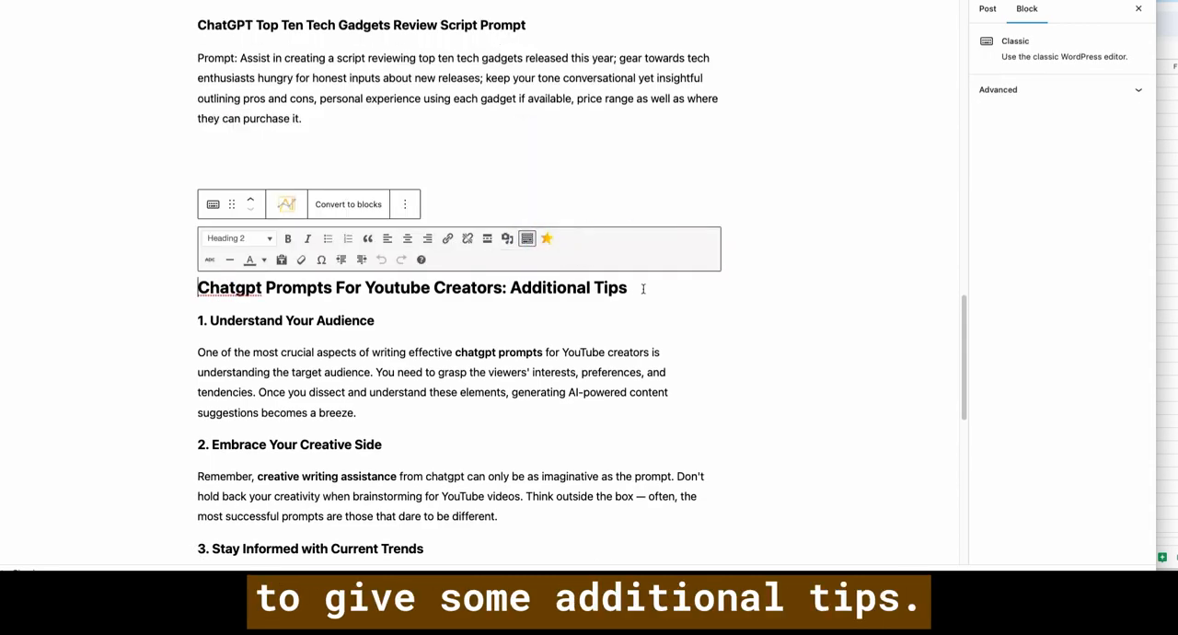
drag(642, 288, 204, 278)
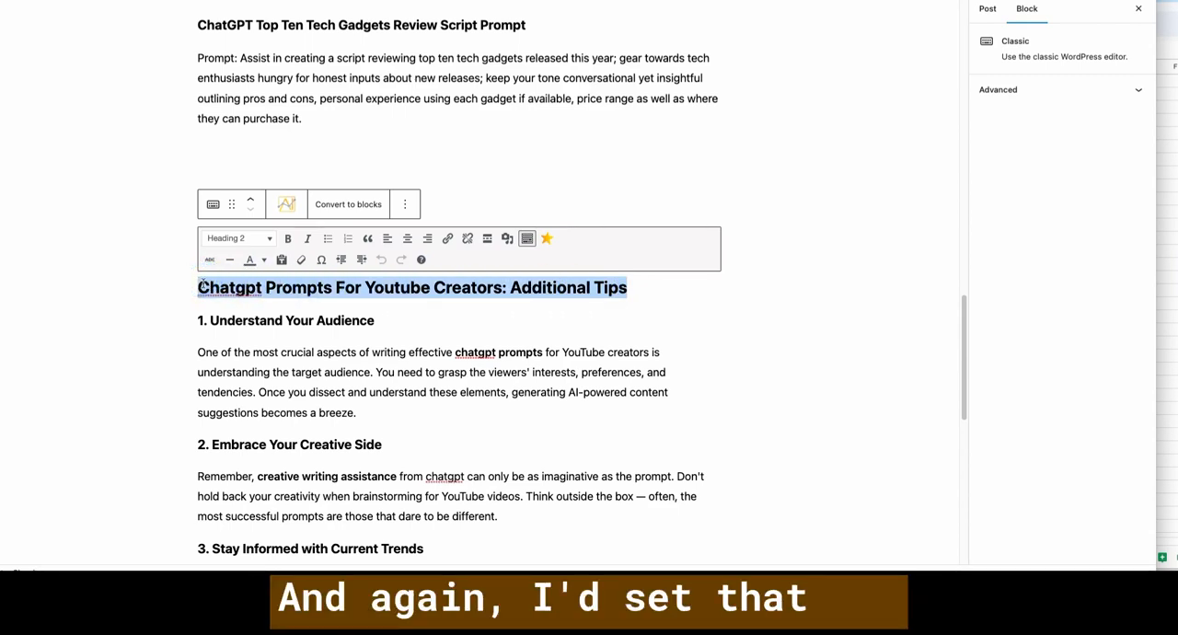
click(200, 283)
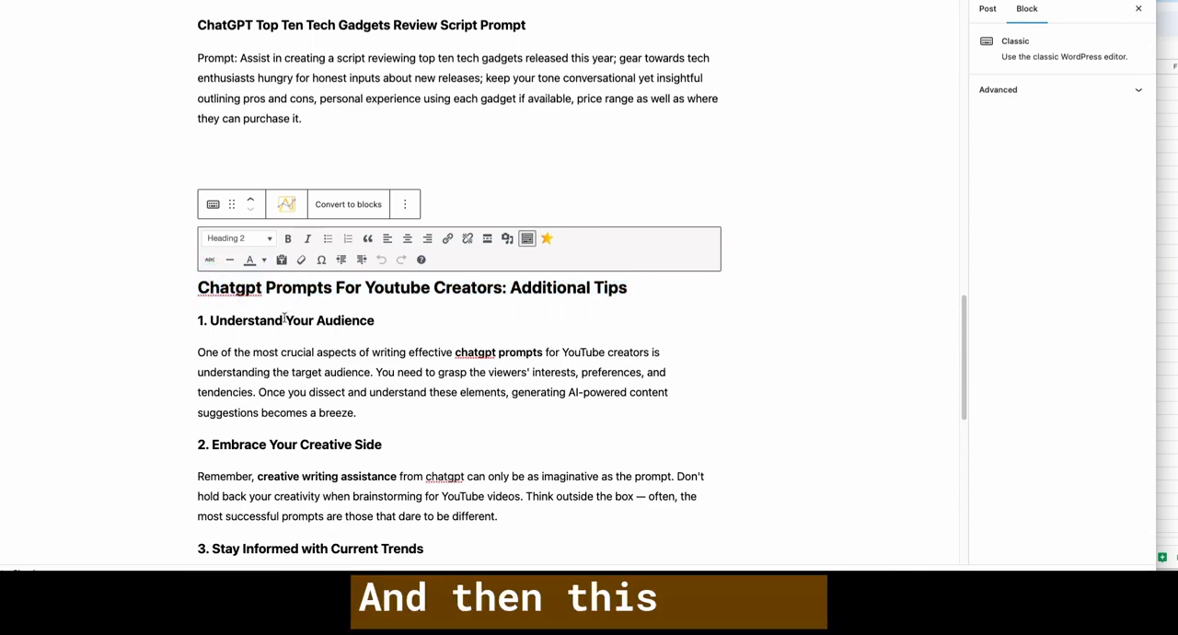
scroll(322, 340, down, 3)
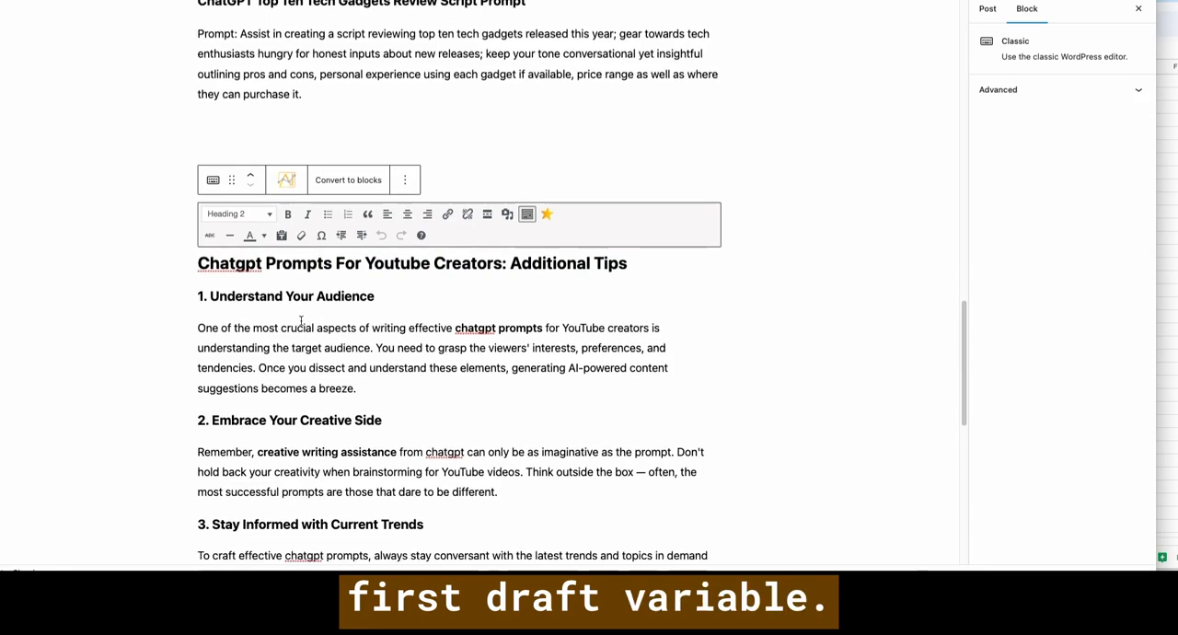
scroll(304, 240, down, 4)
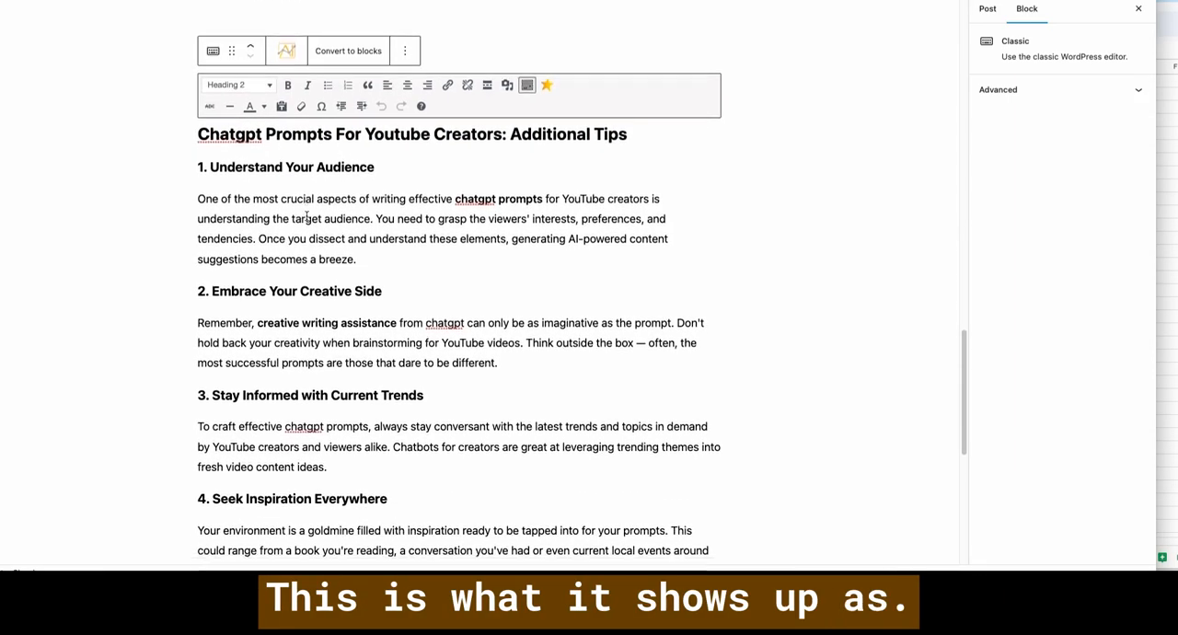
- Review the numbered tips in the Additional Tips section and convert its classic block into separate blocks
scroll(306, 214, down, 8)
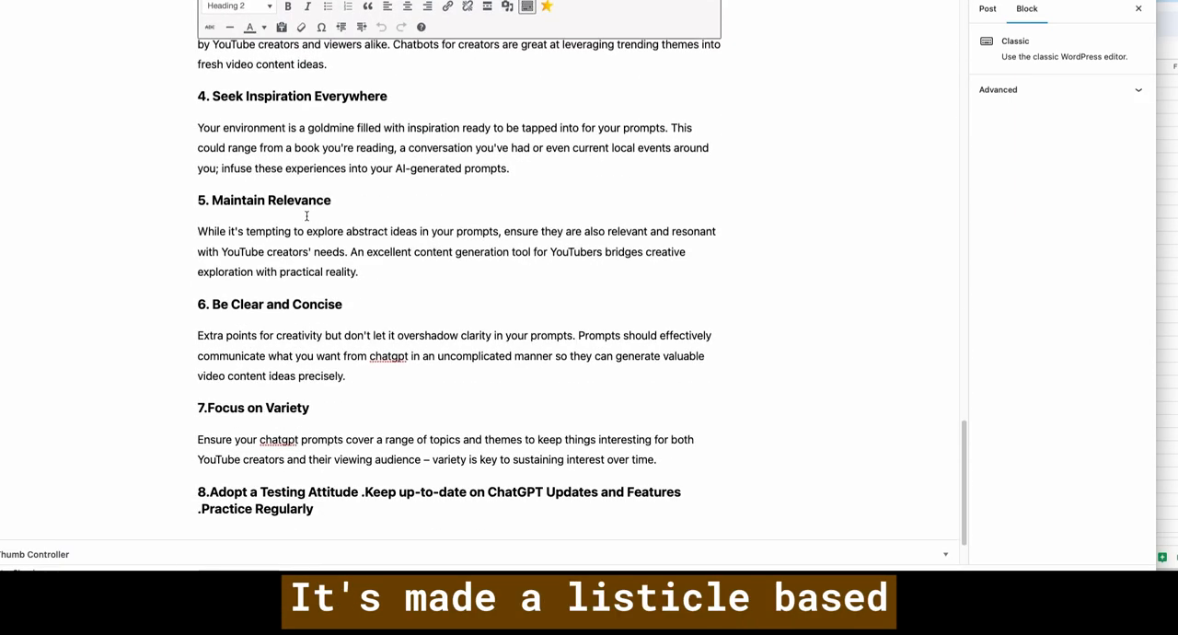
scroll(307, 217, down, 1)
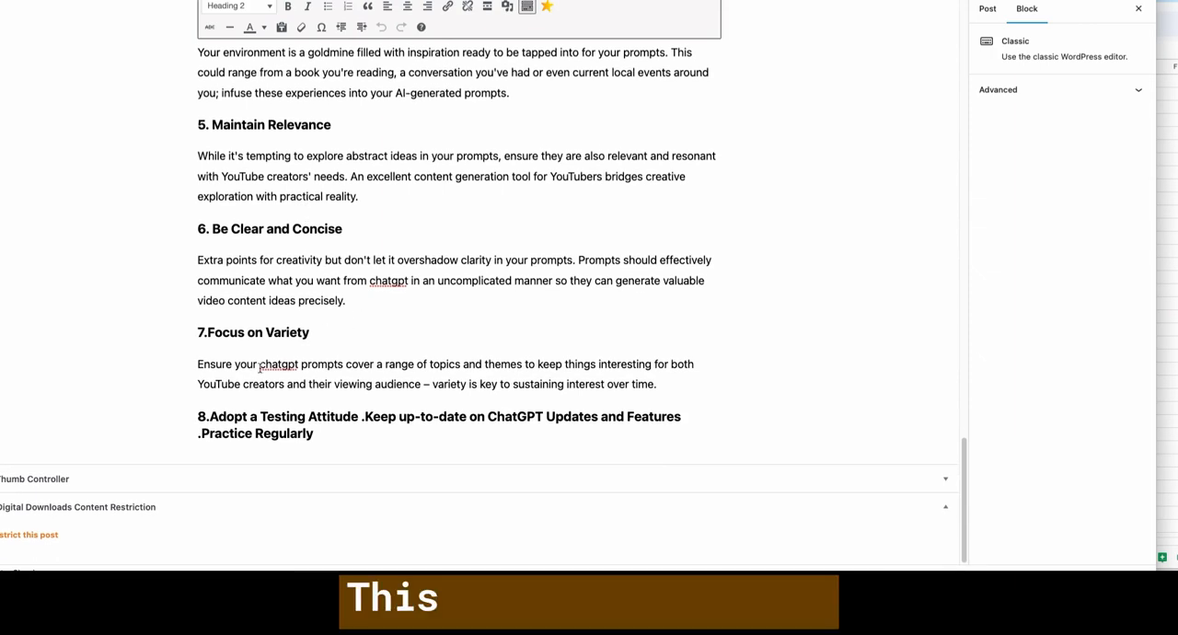
drag(327, 438, 368, 412)
click(352, 416)
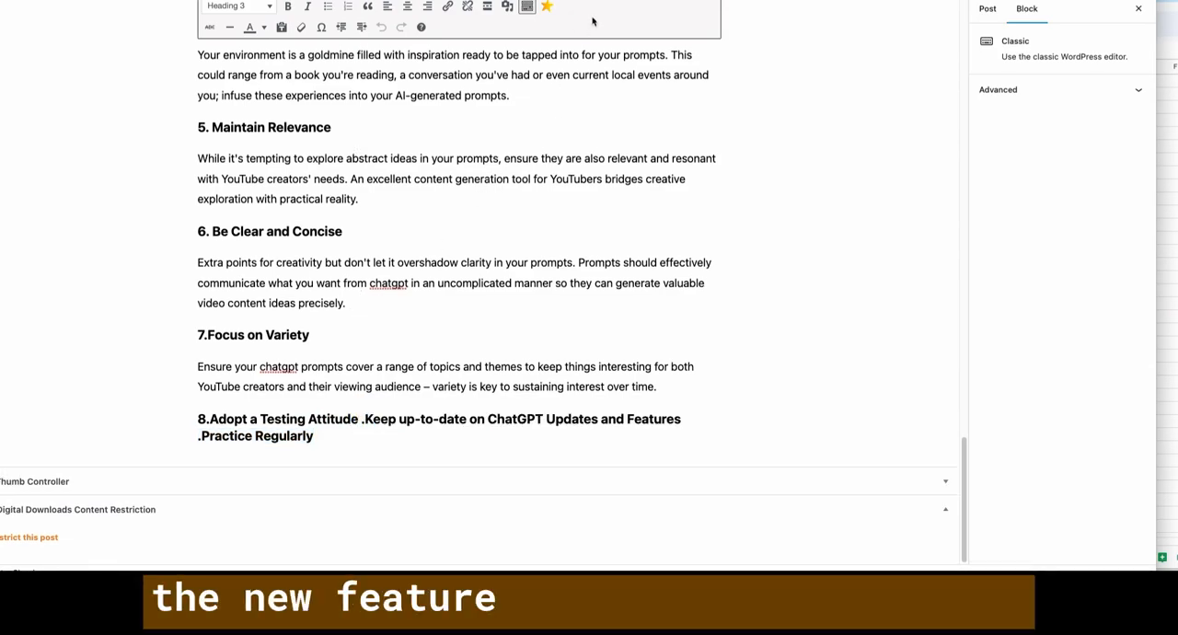
scroll(315, 96, up, 3)
scroll(315, 96, up, 3)
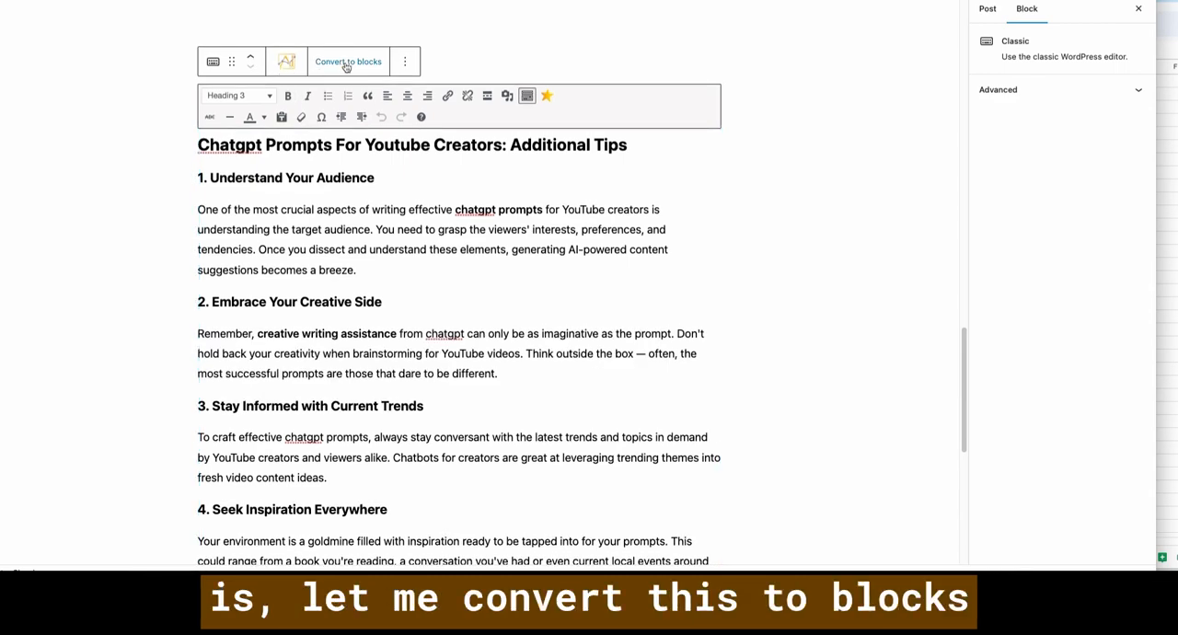
click(346, 63)
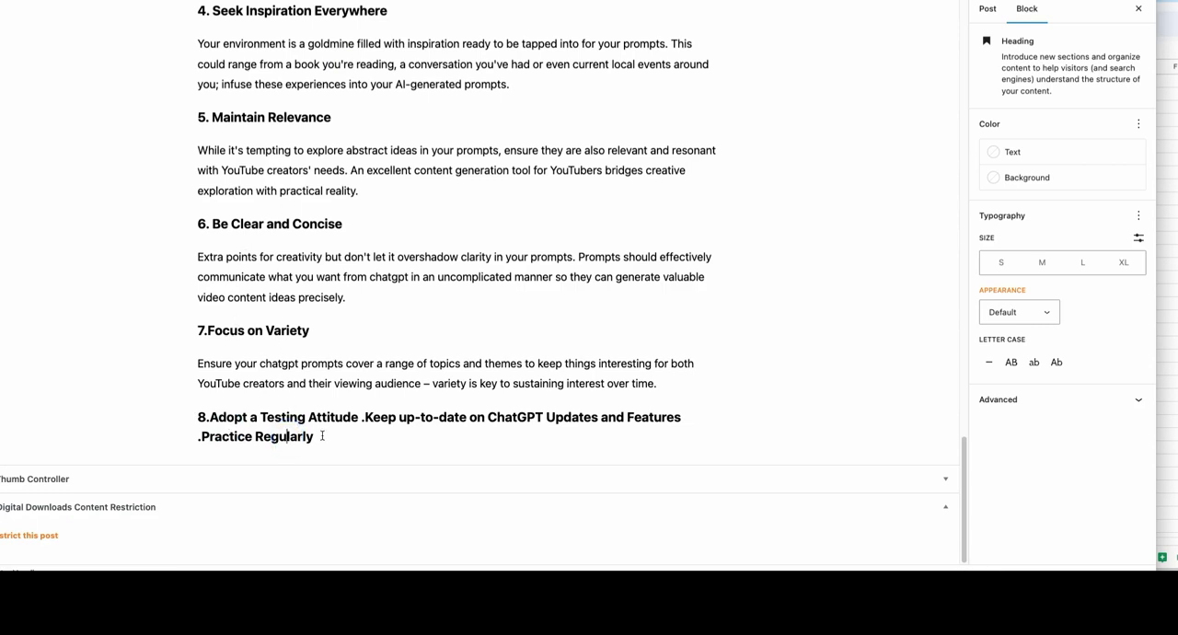
- Copy the text of the tip 8 heading, without its number, into a new paragraph block directly beneath that heading
click(663, 383)
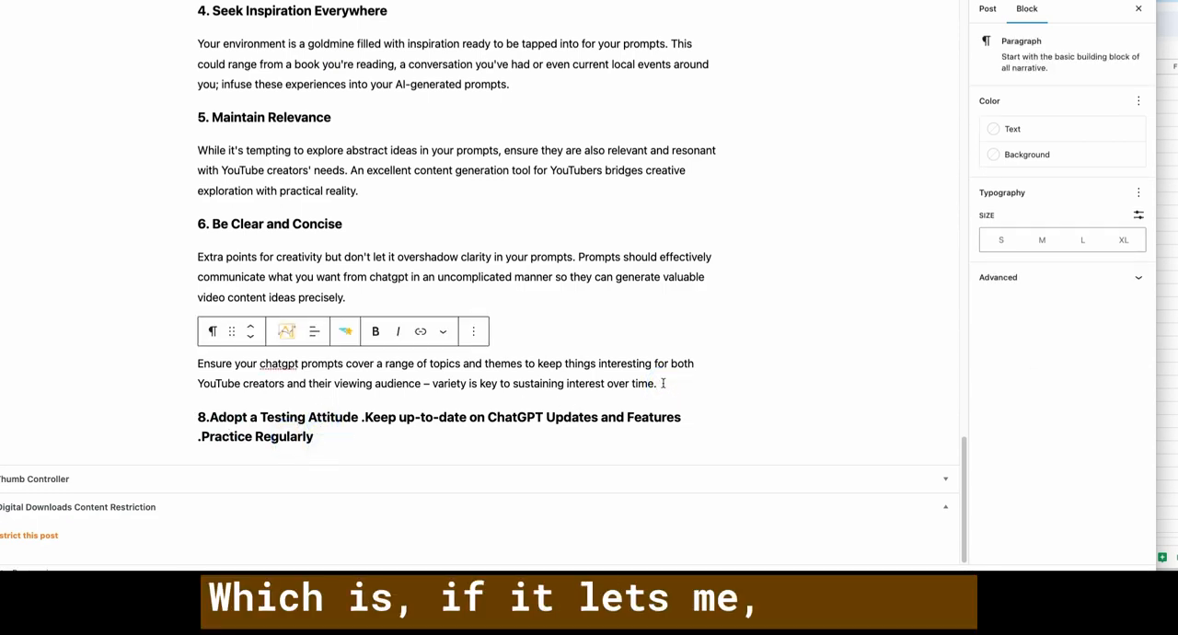
click(584, 437)
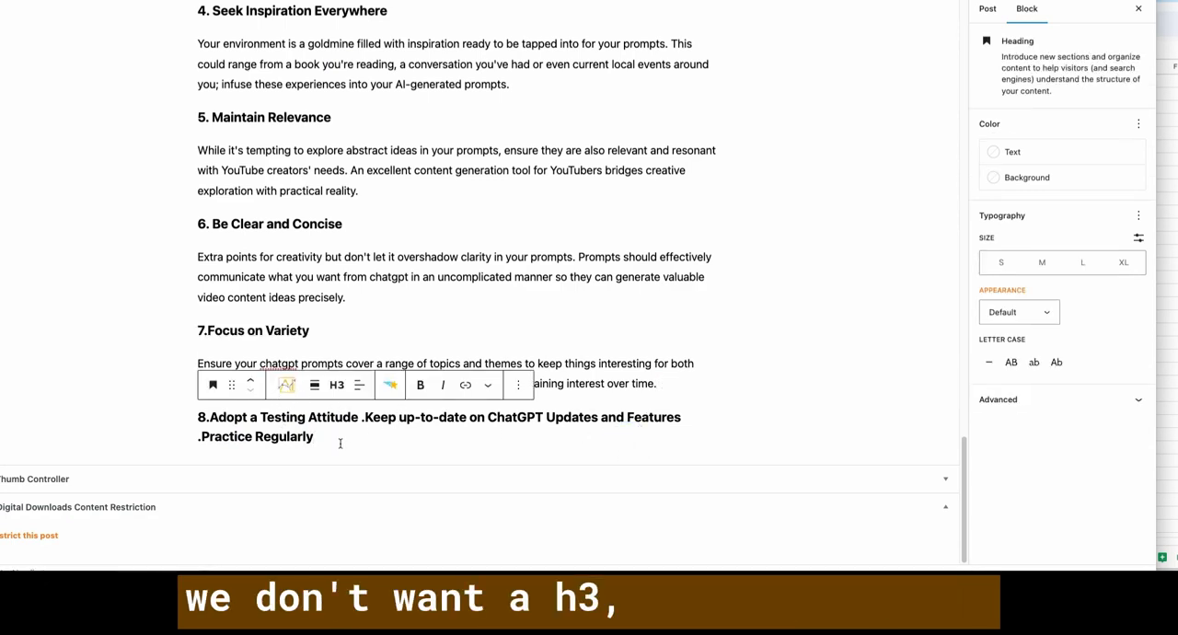
drag(323, 441, 210, 418)
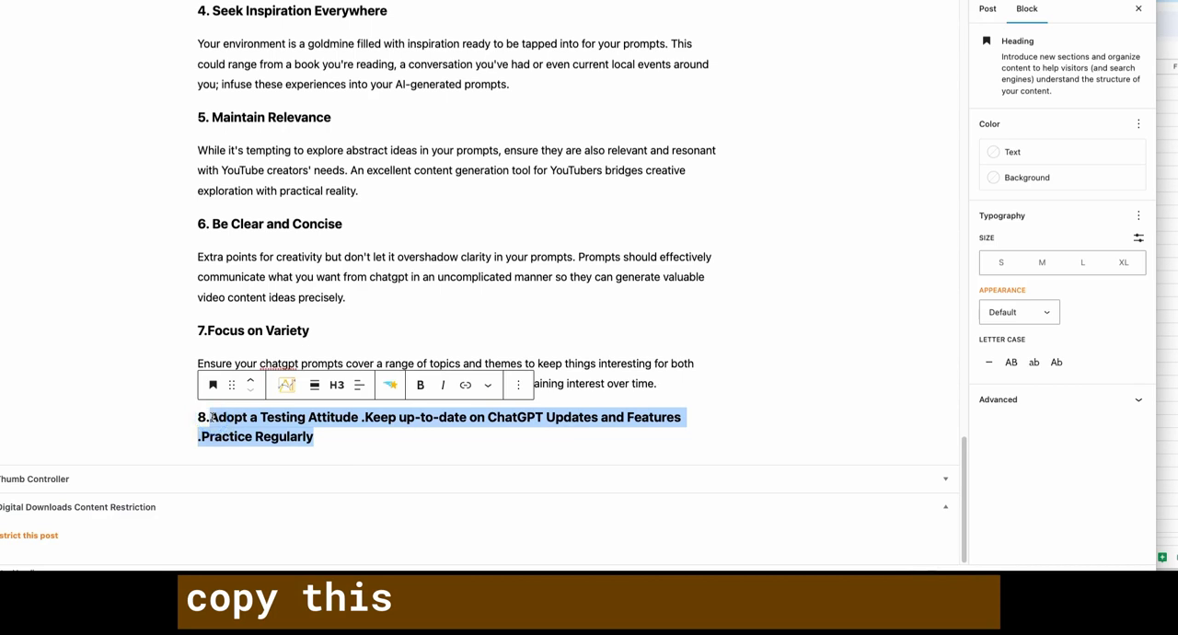
key(ctrl+c)
click(320, 457)
key(Return)
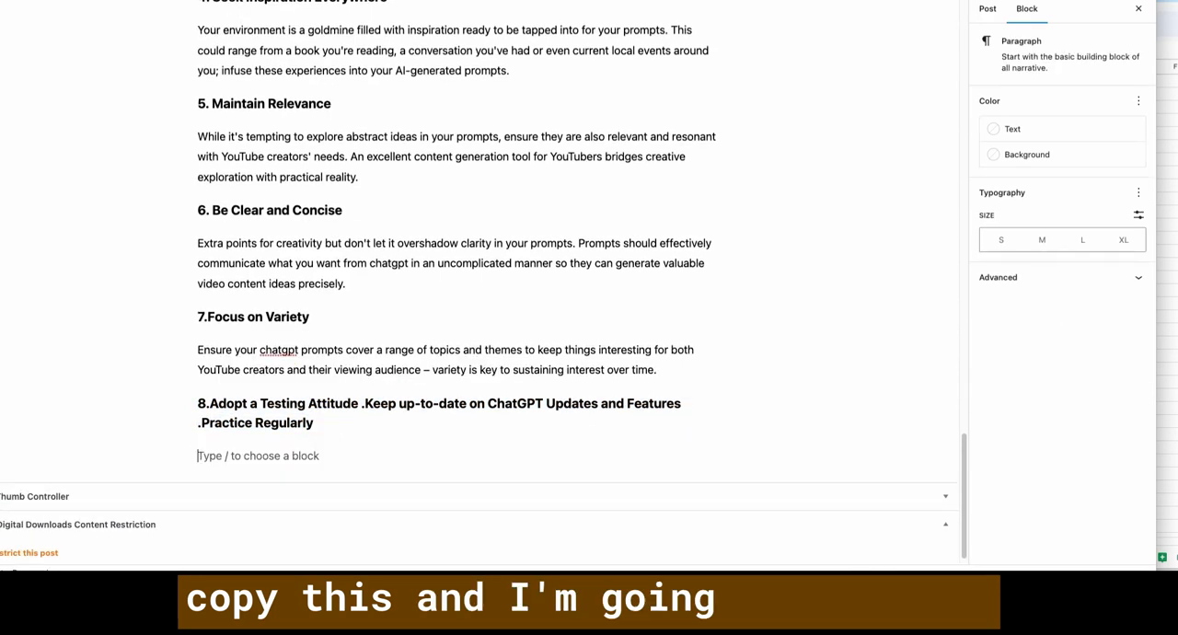
key(ctrl+v)
click(287, 455)
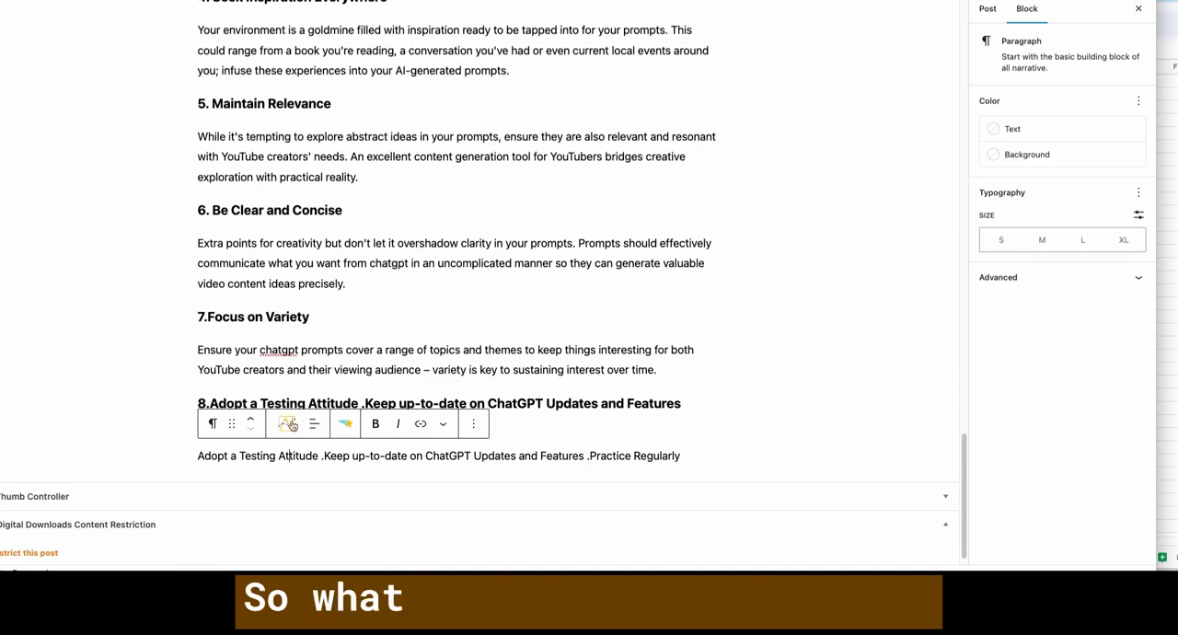
- Rewrite the new paragraph under tip 8 with the AI Text Editor, using its existing prompt to rephrase, expand and correct grammatical errors
scroll(326, 313, up, 1)
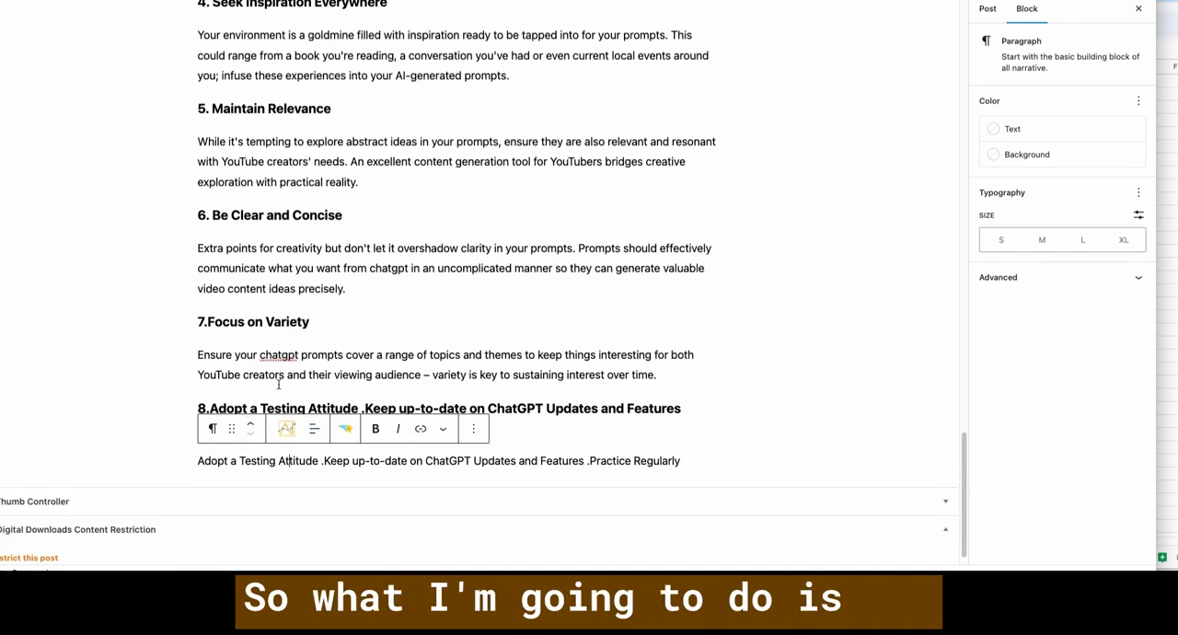
click(286, 426)
click(463, 247)
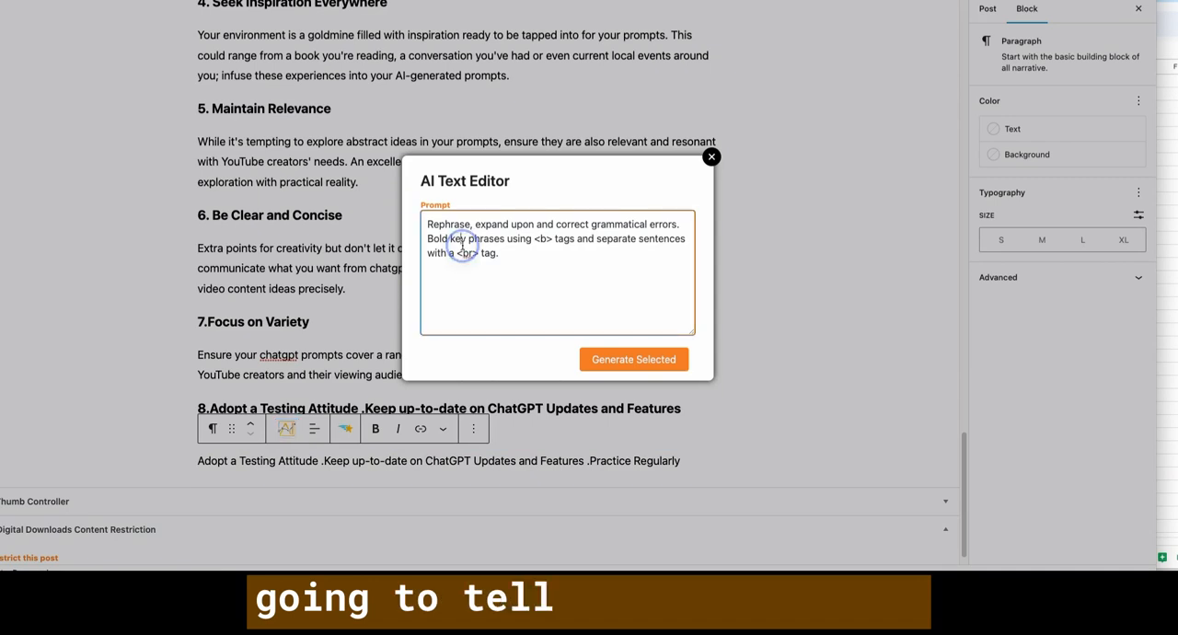
drag(428, 225, 631, 224)
click(557, 238)
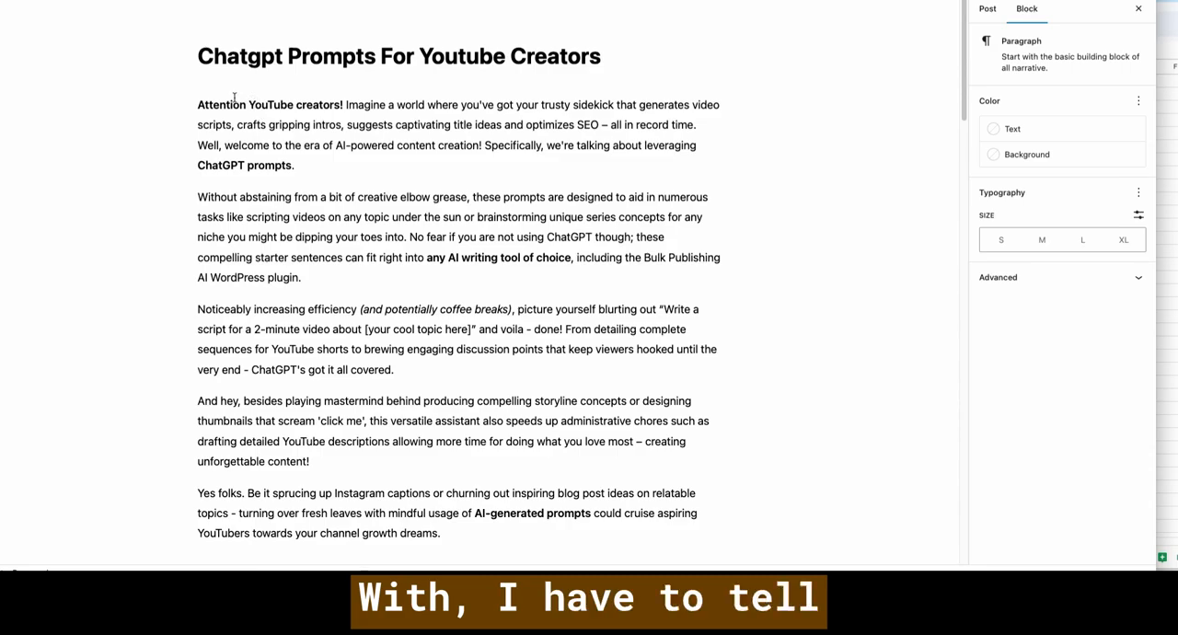
scroll(373, 142, down, 20)
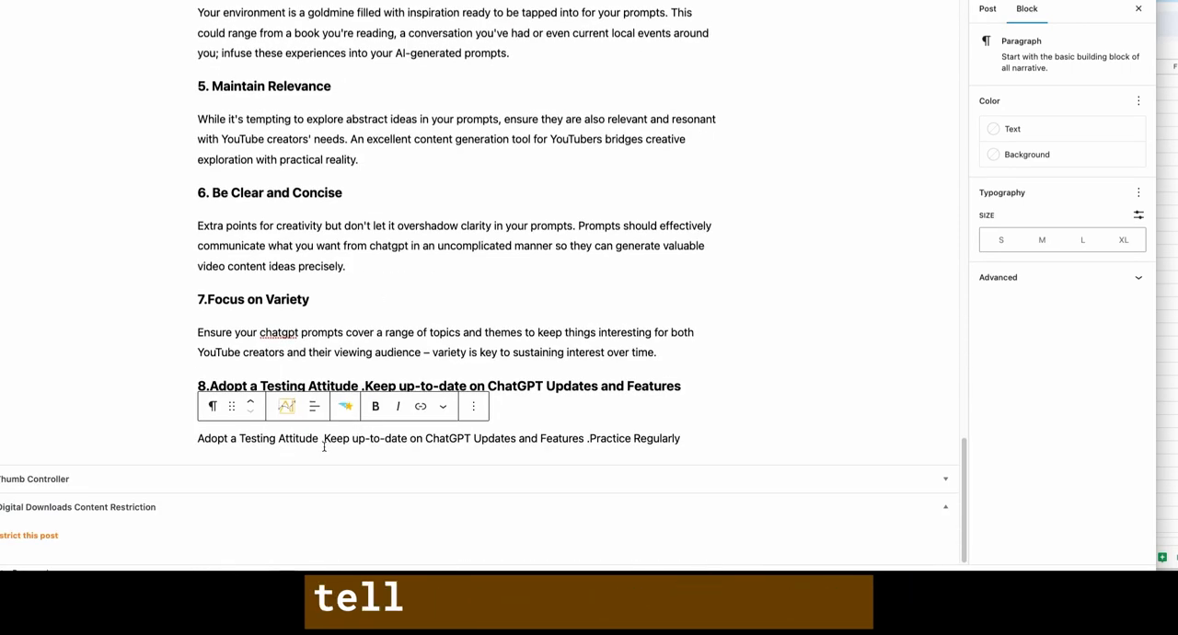
click(323, 438)
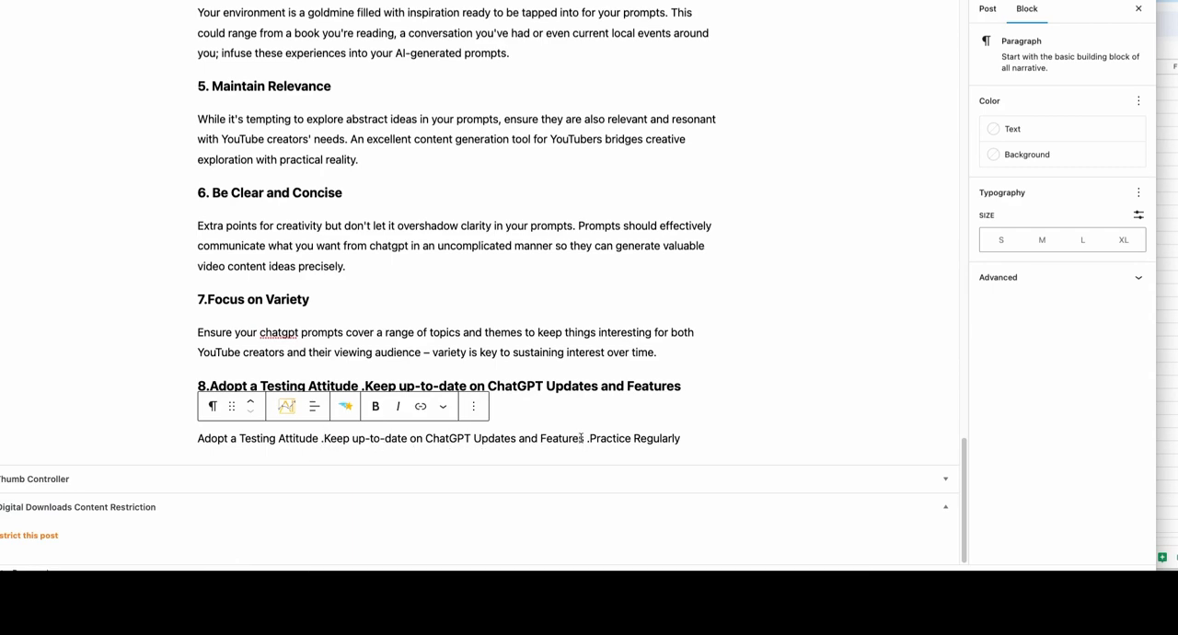
click(286, 405)
click(616, 366)
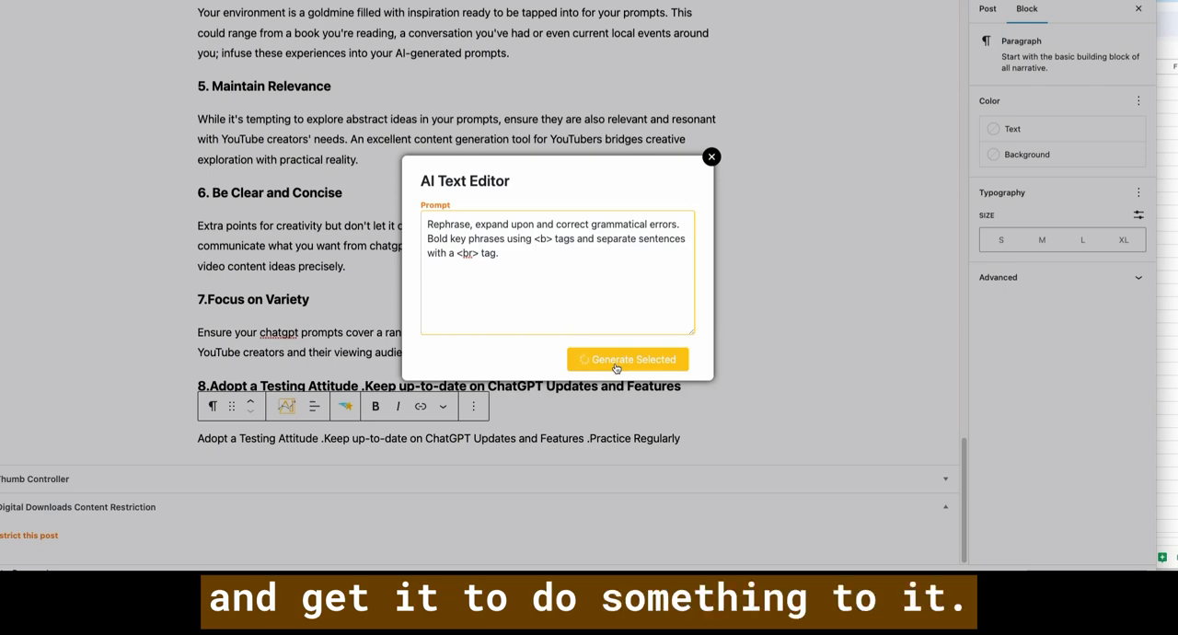
- Read through the rewritten paragraph under tip 8, checking its sentences and line breaks
scroll(598, 381, down, 2)
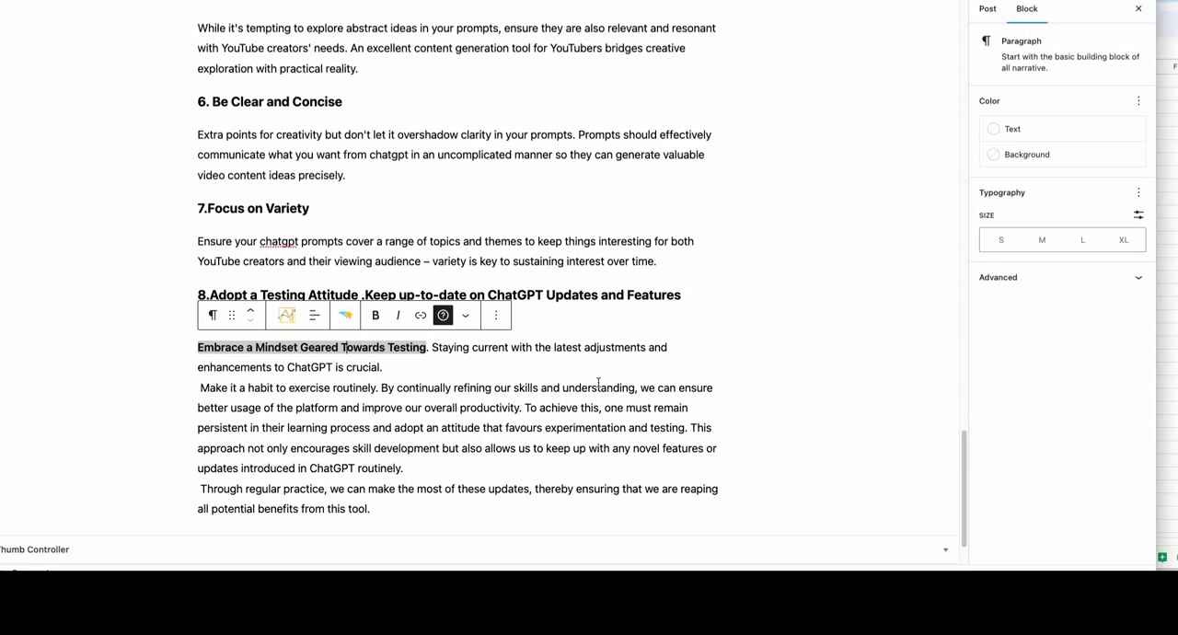
scroll(598, 380, down, 2)
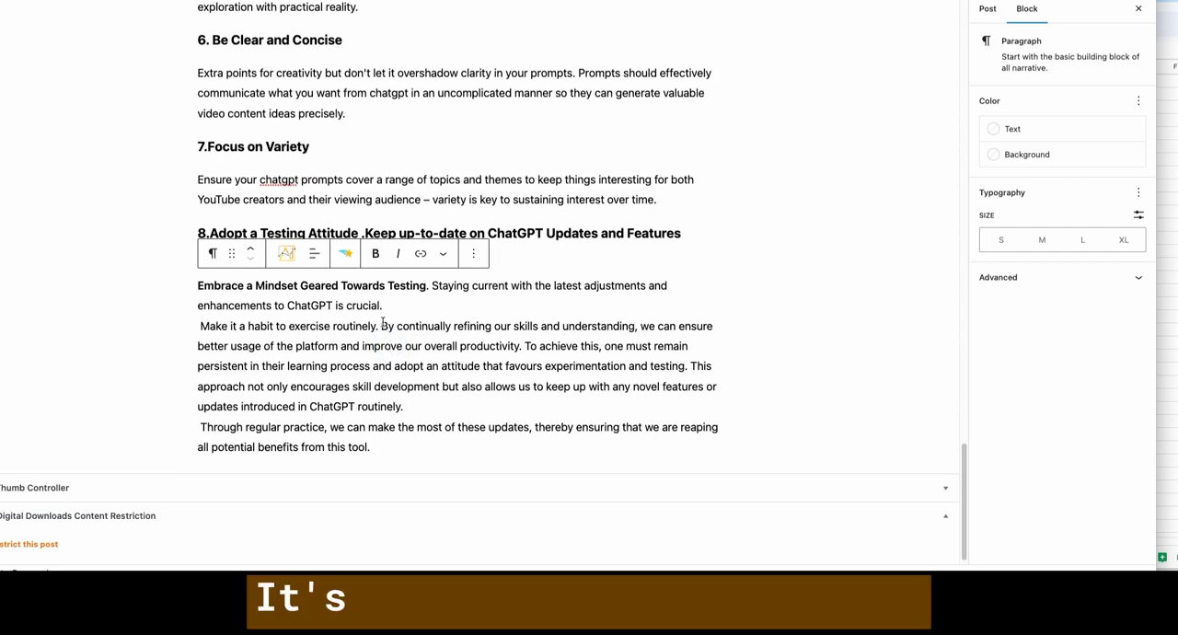
mouse_move(381, 326)
mouse_down()
mouse_move(454, 326)
mouse_move(376, 326)
mouse_up()
click(453, 326)
click(377, 327)
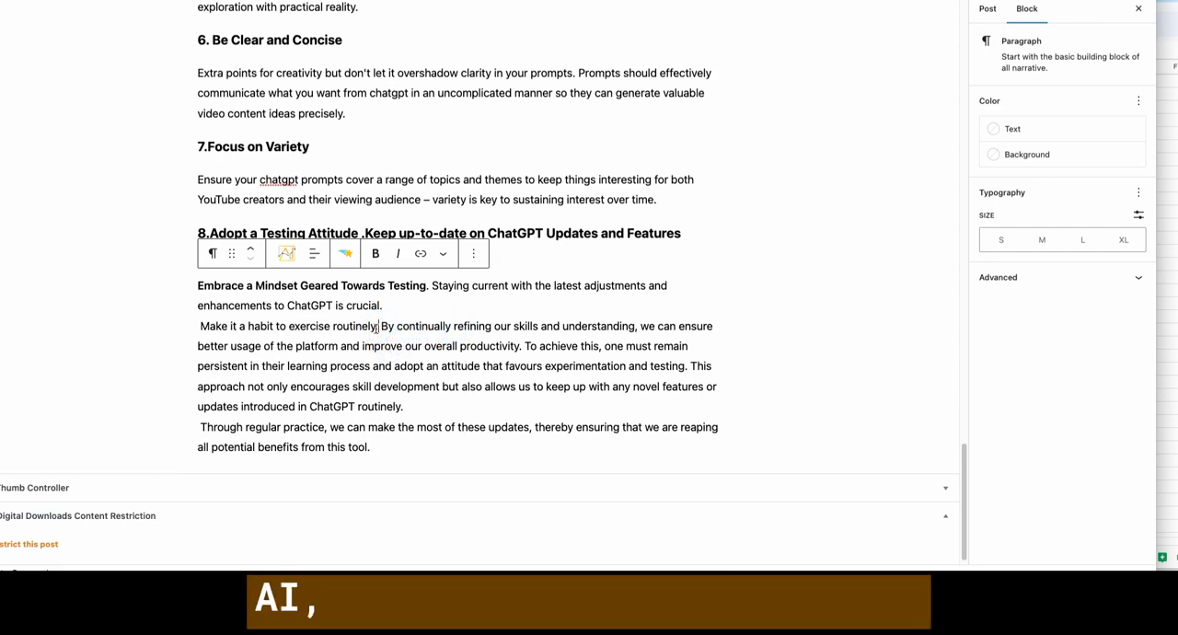
click(202, 288)
click(318, 206)
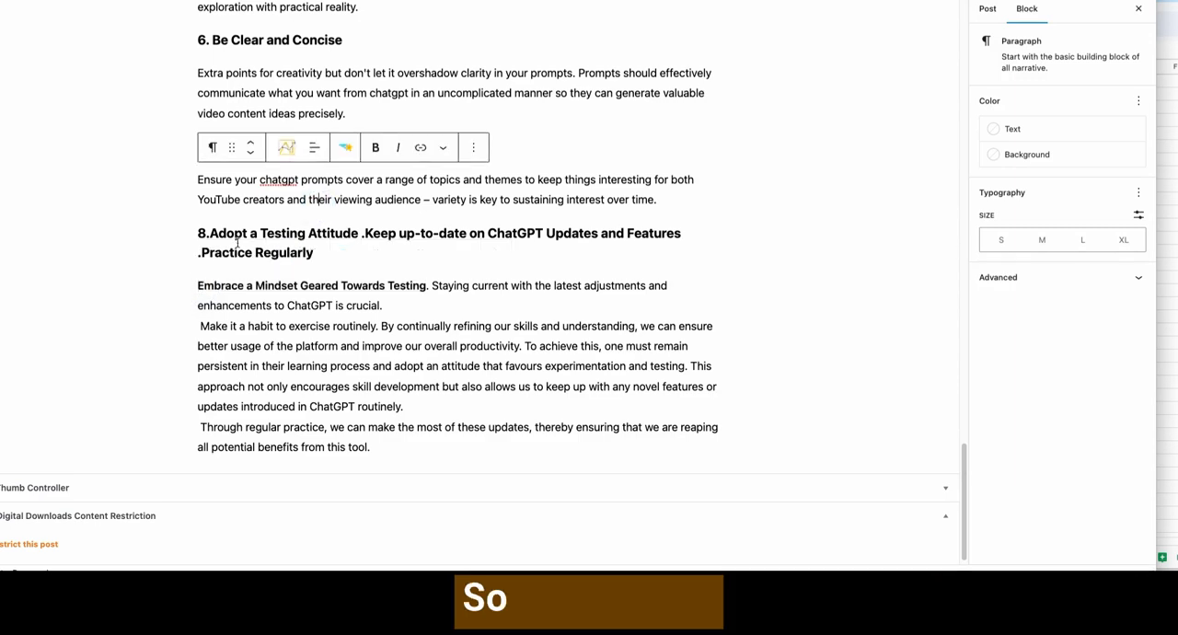
- Shorten the tip 8 heading to "8.Adopt a Testing Attitude" by deleting the text after it
click(208, 253)
drag(339, 250, 353, 232)
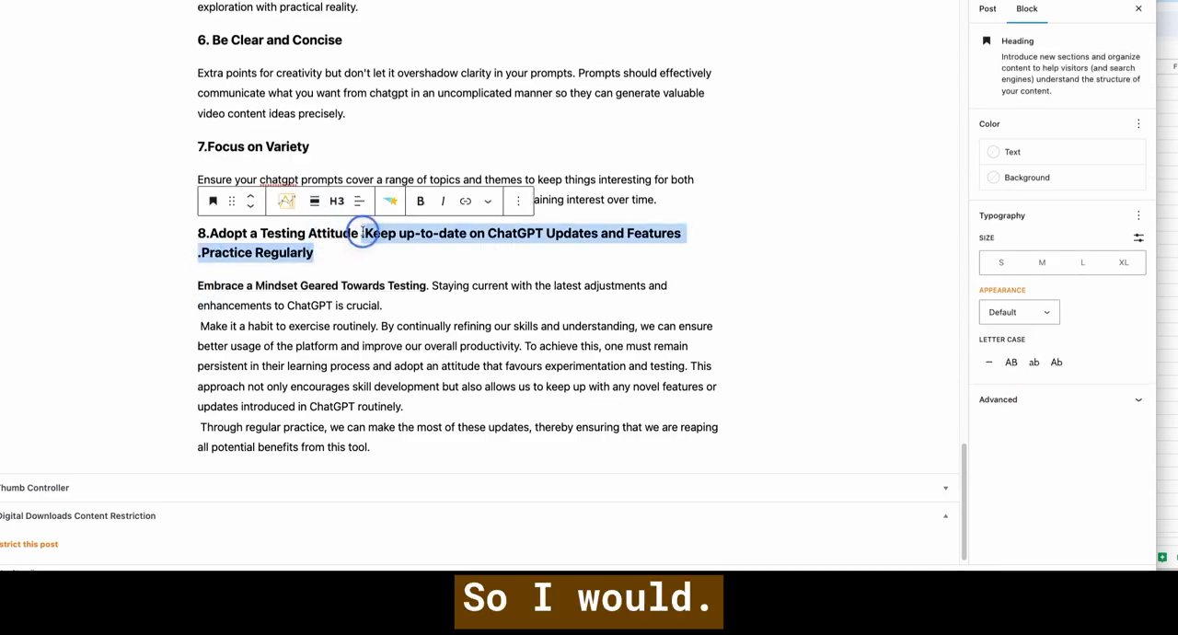
key(BackSpace)
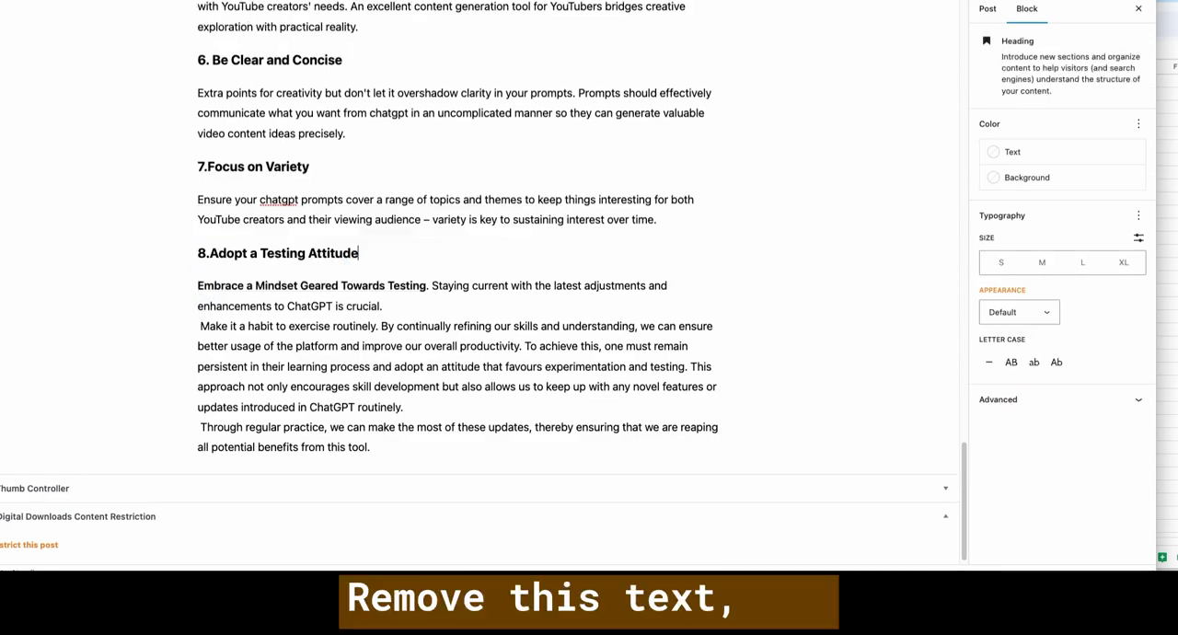
- Delete the bold opening sentence of the tip 8 paragraph and the stray space before "Make it a habit"
click(280, 284)
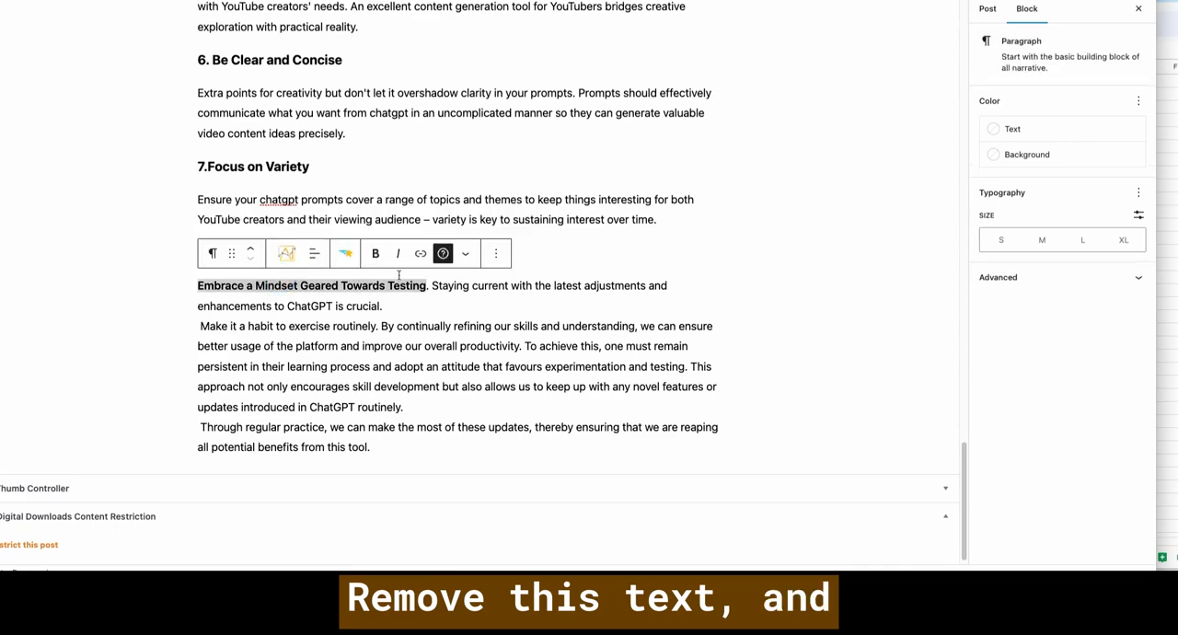
click(463, 285)
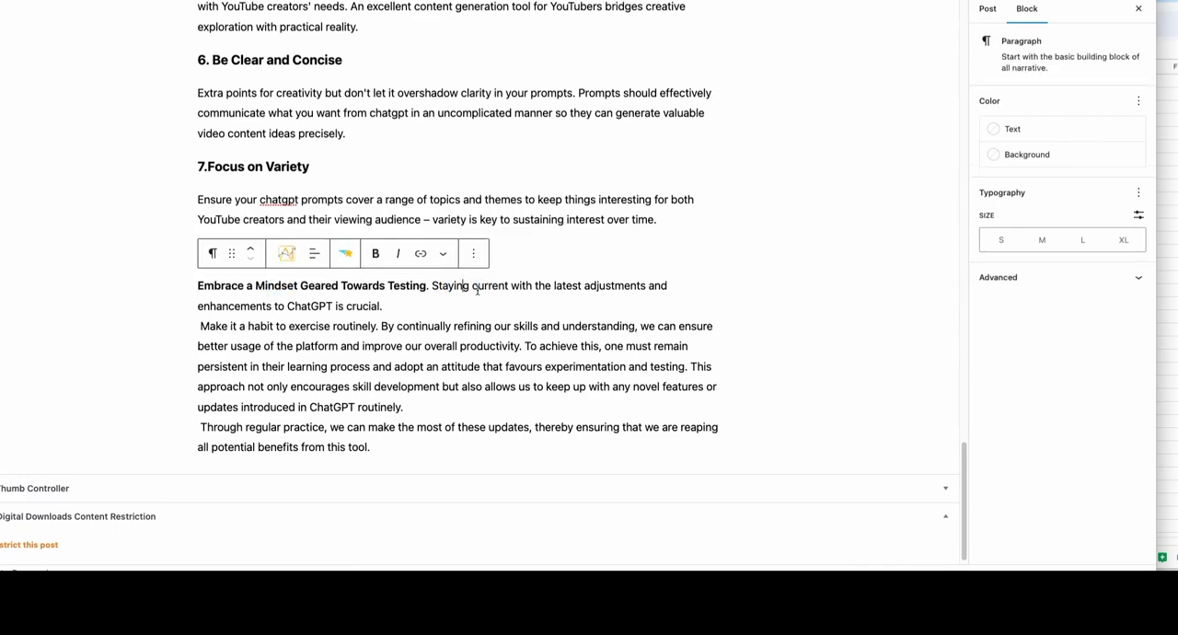
drag(431, 285, 195, 286)
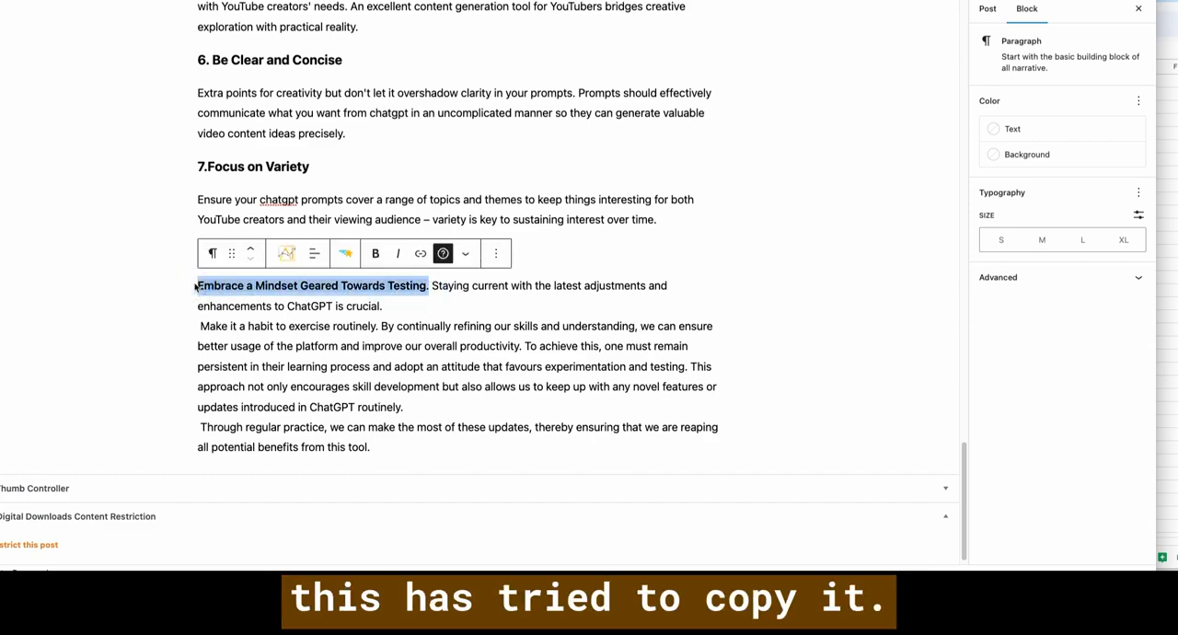
text(8.Adopt a Testing Attitude)
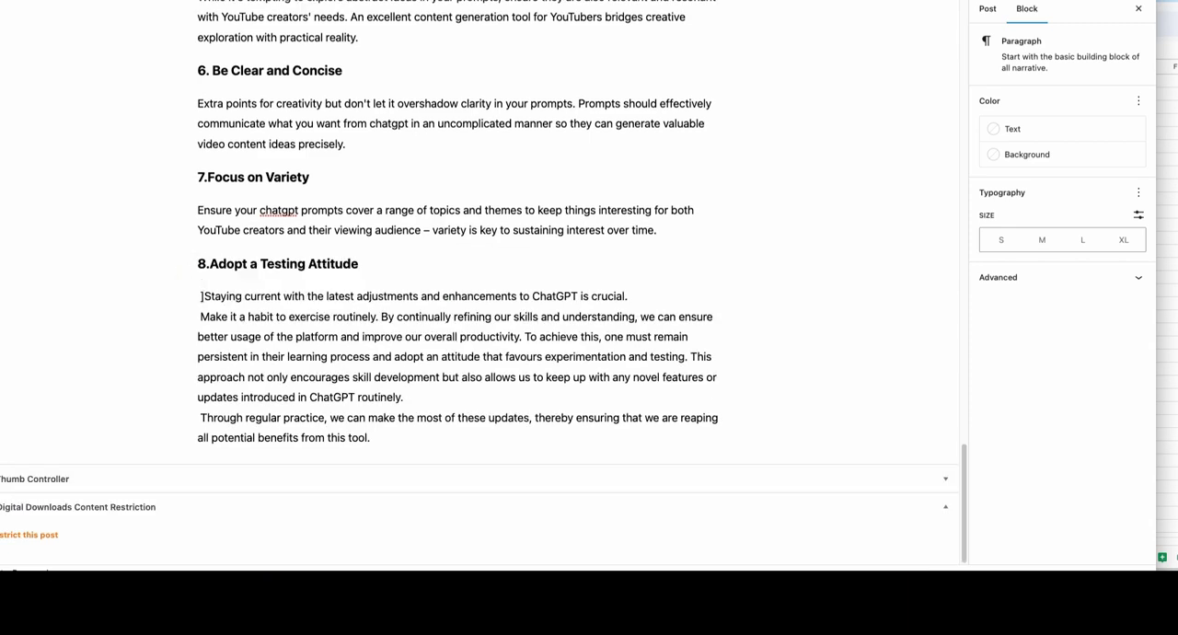
key(BackSpace)
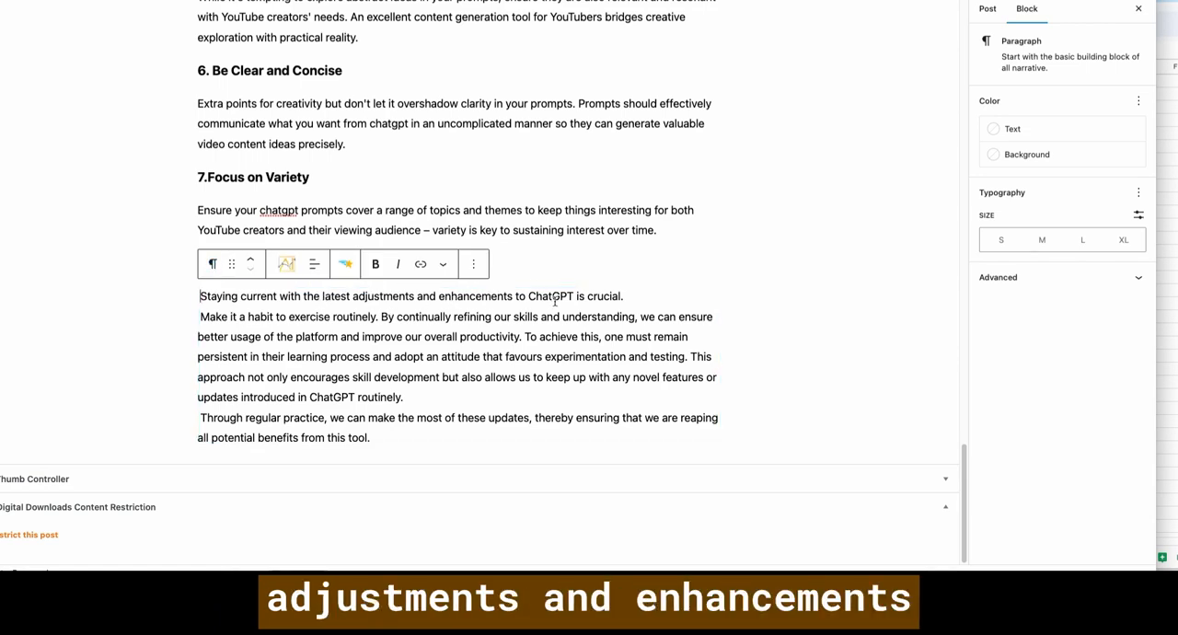
click(201, 316)
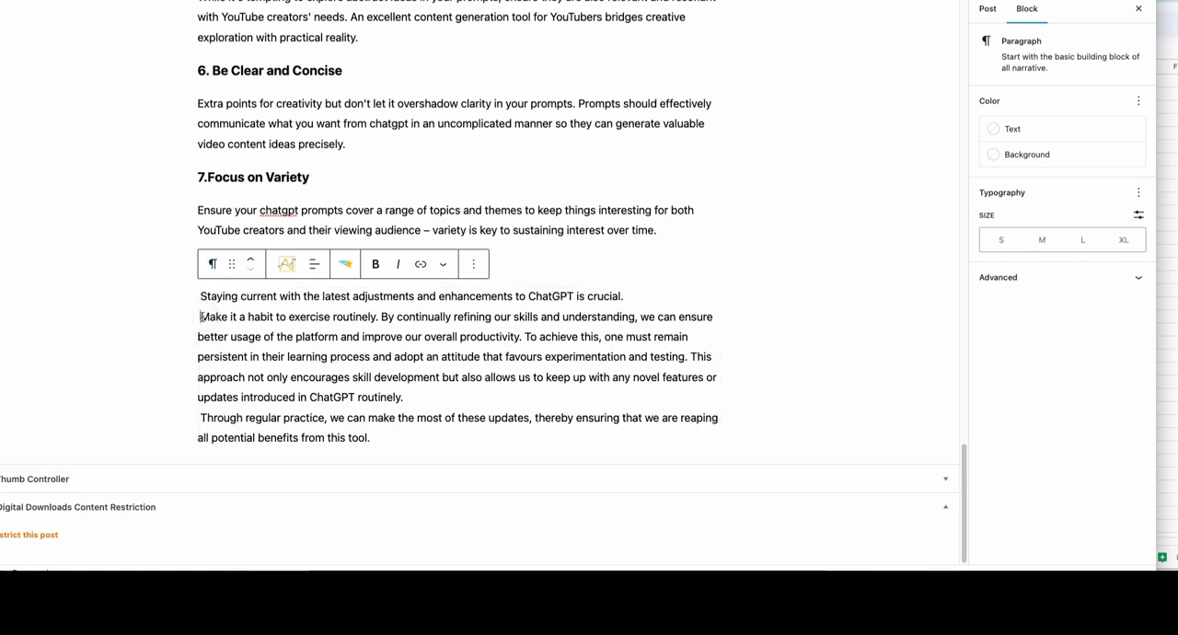
key(BackSpace)
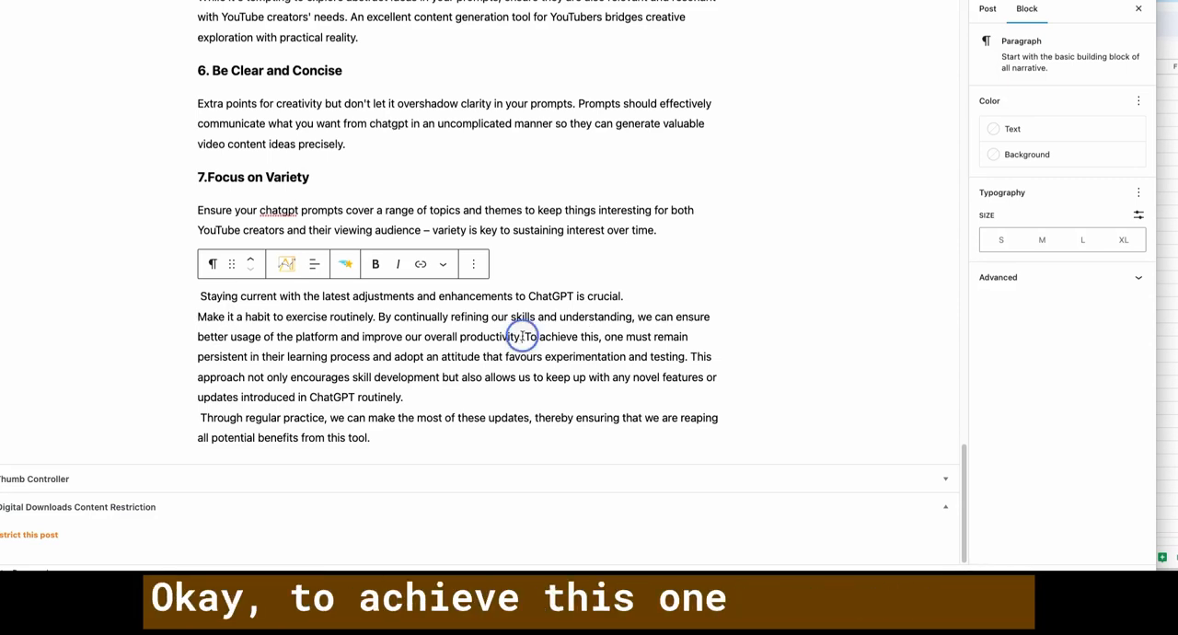
- Split the tip 8 paragraph before "To achieve this" and delete the closing sentence starting with "Through regular practice"
mouse_move(523, 337)
mouse_down()
mouse_move(528, 361)
mouse_move(494, 417)
mouse_move(434, 436)
mouse_move(520, 393)
mouse_move(526, 336)
mouse_up()
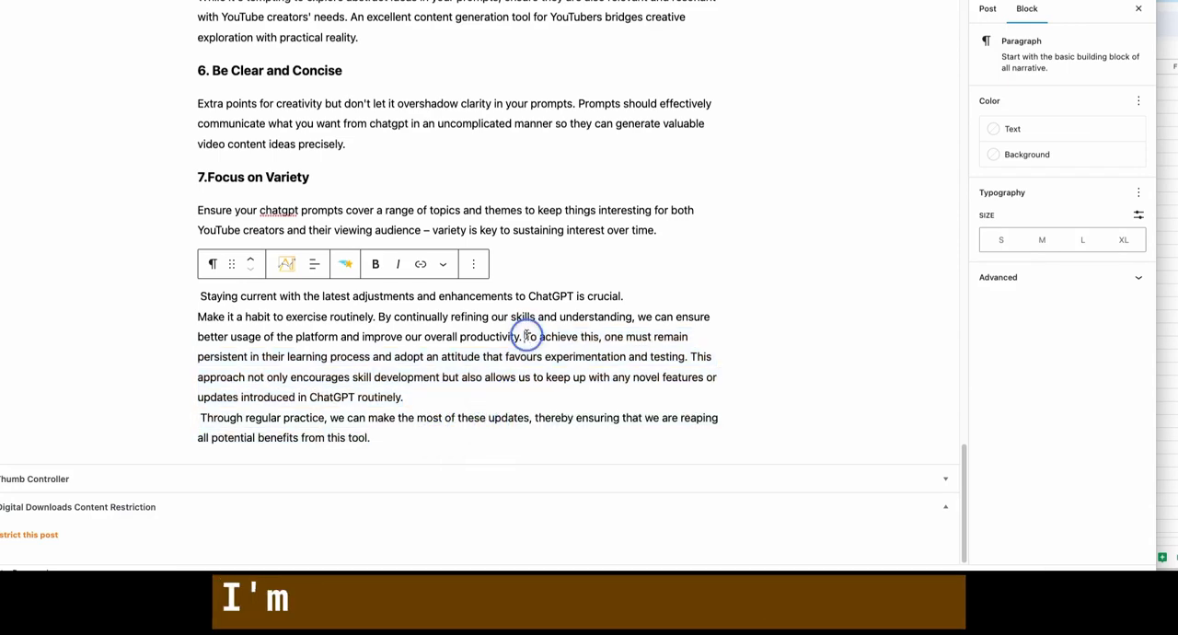
key(Return)
drag(405, 434, 209, 416)
key(BackSpace)
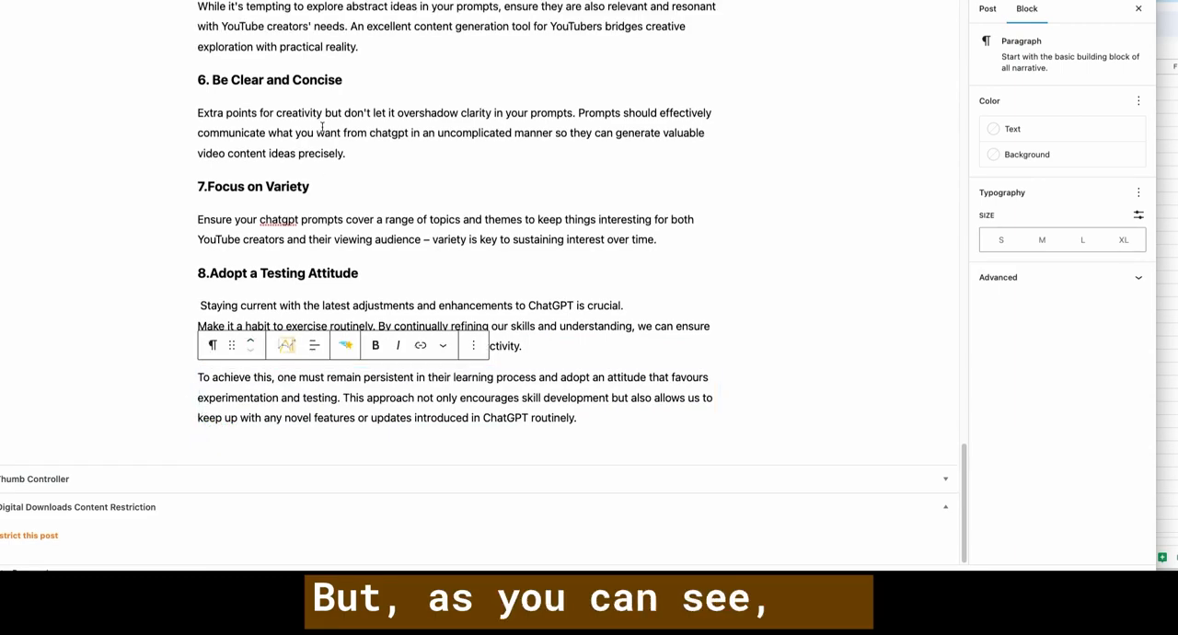
- Regenerate the paragraph under tip 7 "Focus on Variety" with the AI Text Editor, using the rephrase, expand and correct grammar prompt
scroll(336, 170, up, 4)
scroll(337, 170, up, 10)
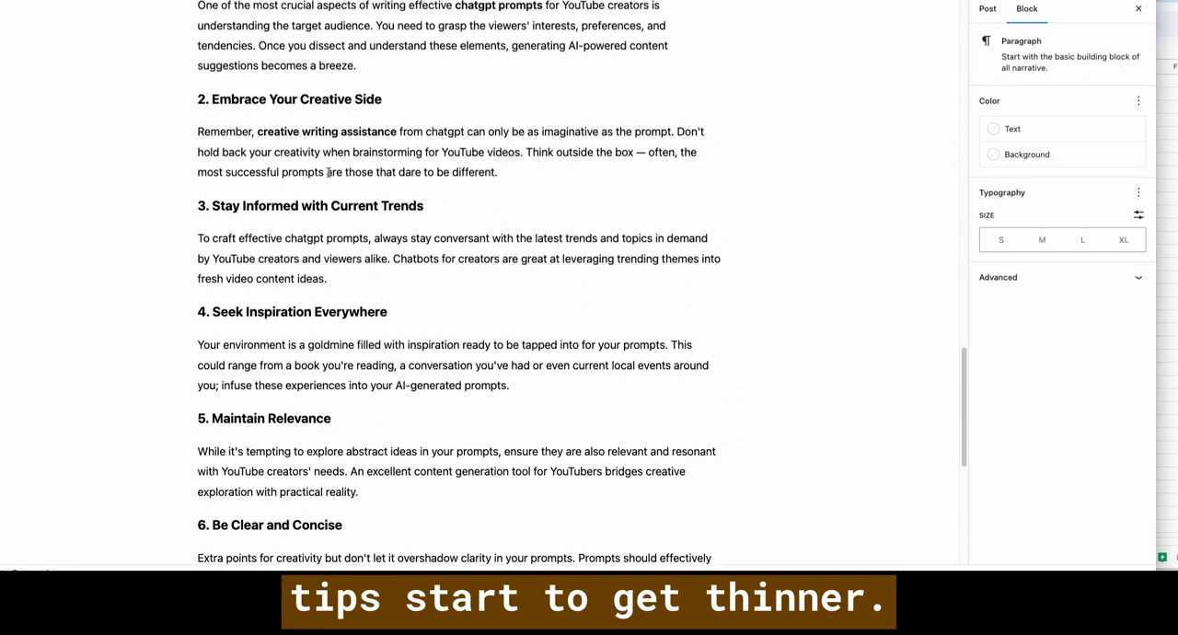
click(292, 228)
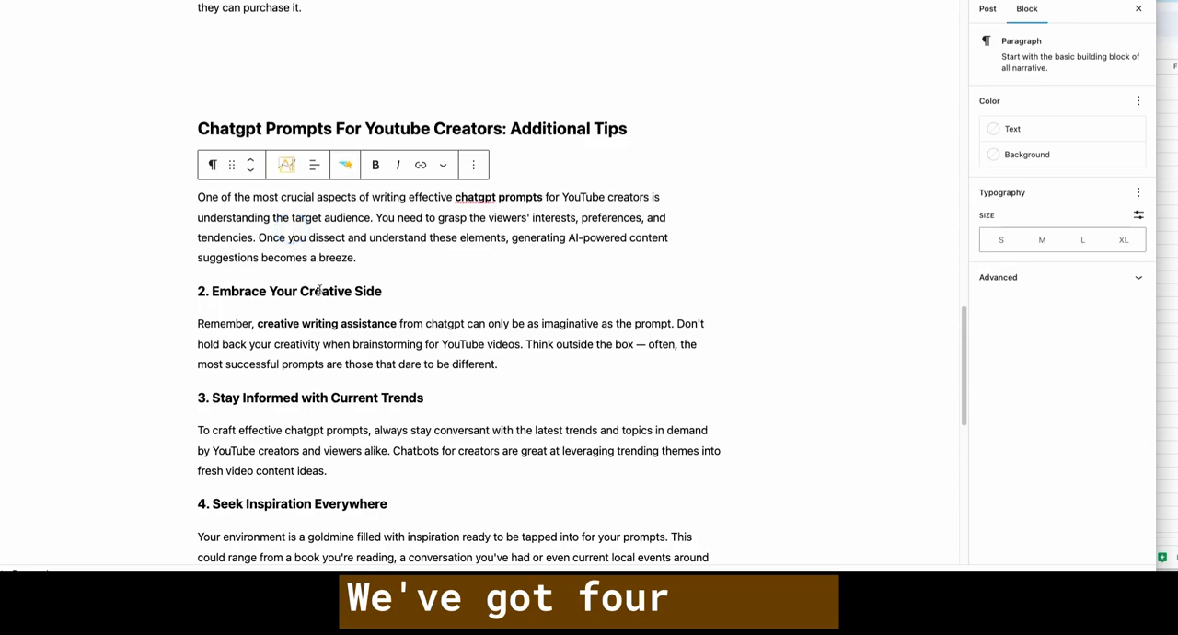
scroll(323, 287, down, 6)
scroll(323, 286, down, 8)
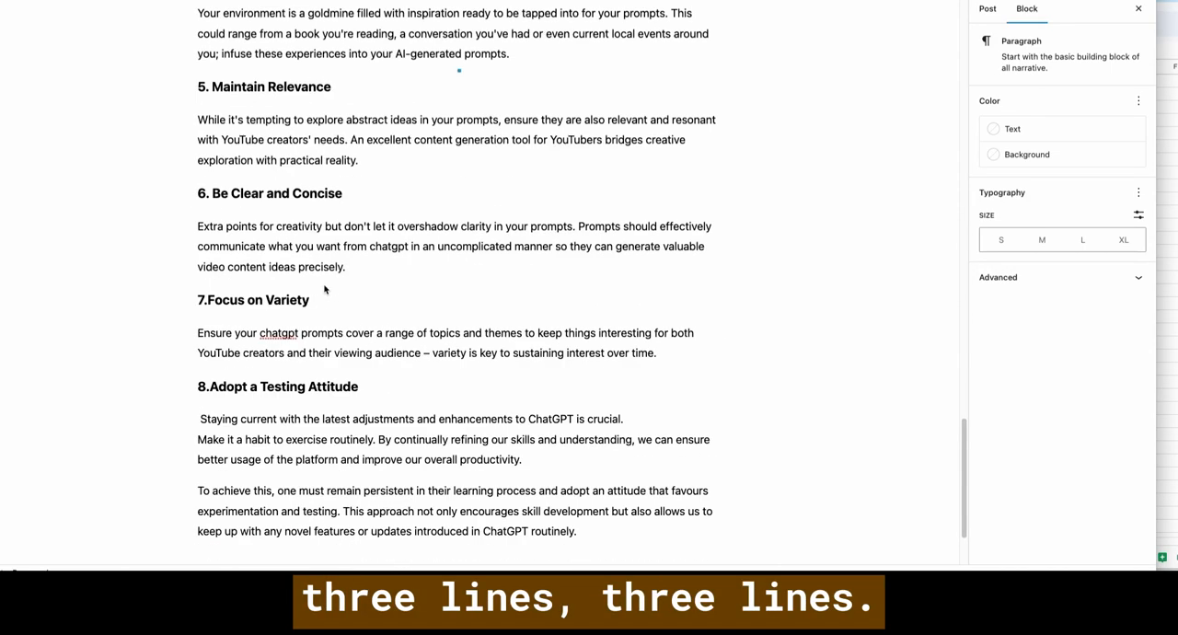
click(243, 241)
click(317, 241)
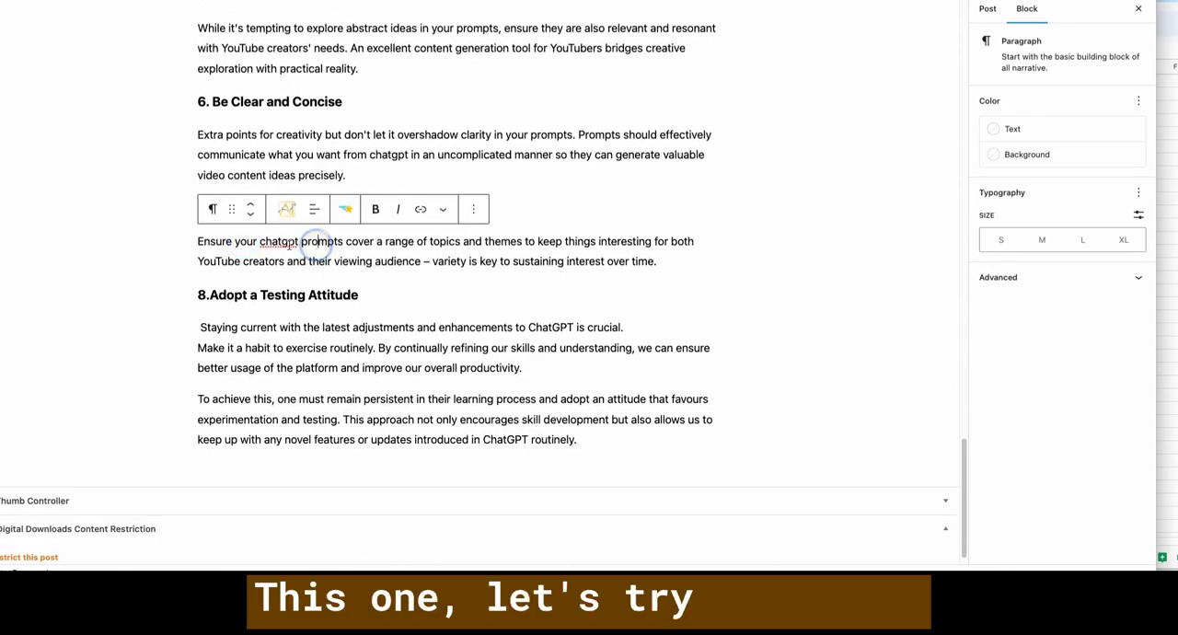
click(289, 211)
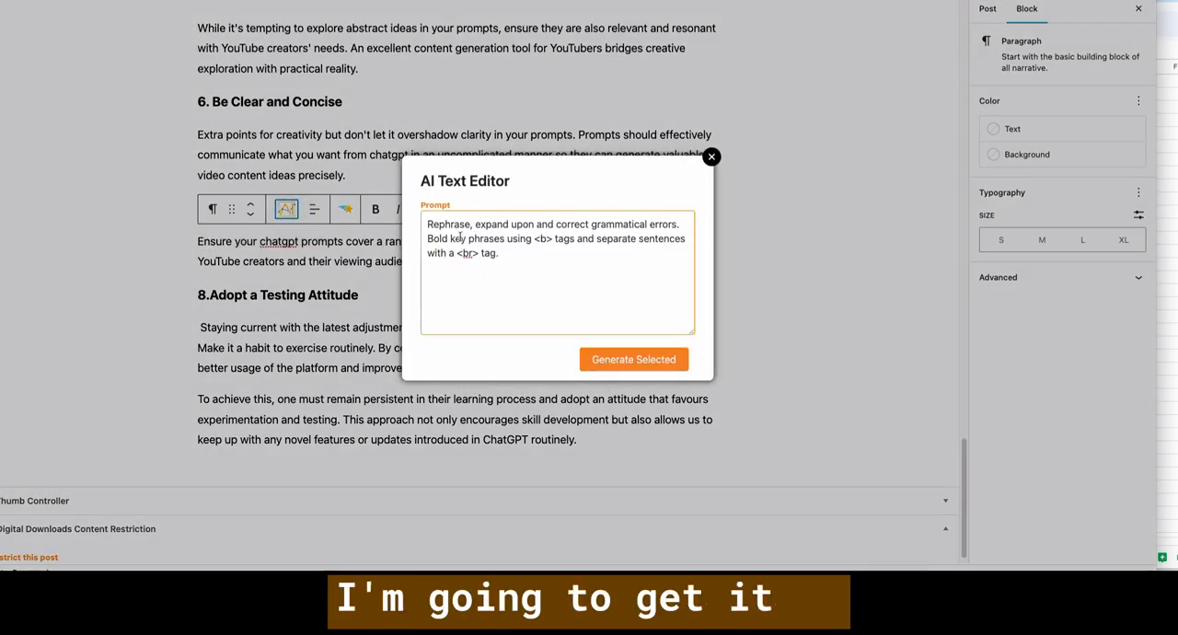
click(622, 367)
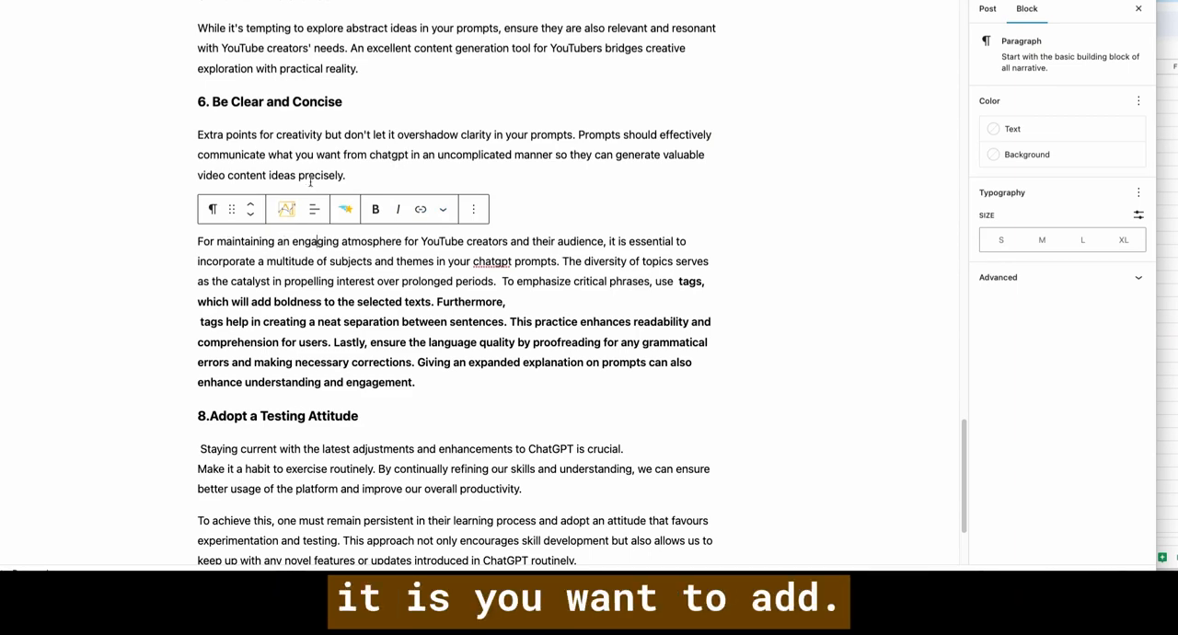
- Read the rewritten tip 7 paragraph and compare it with the neighbouring tips and the "Additional Tips" section heading
scroll(359, 104, down, 1)
click(360, 104)
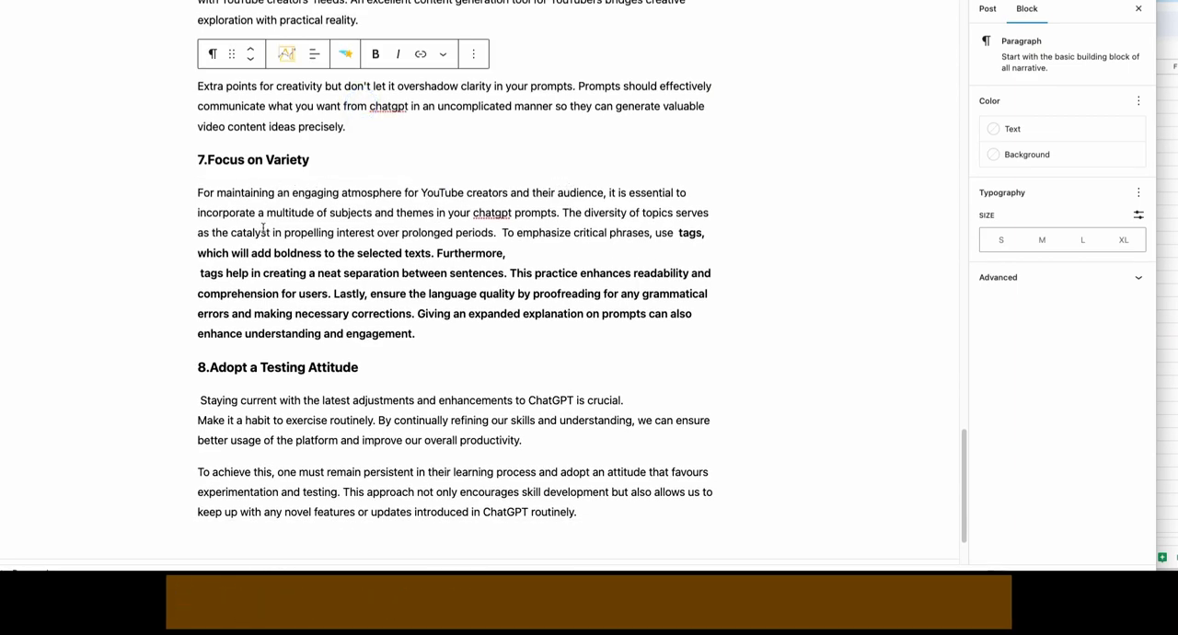
click(519, 216)
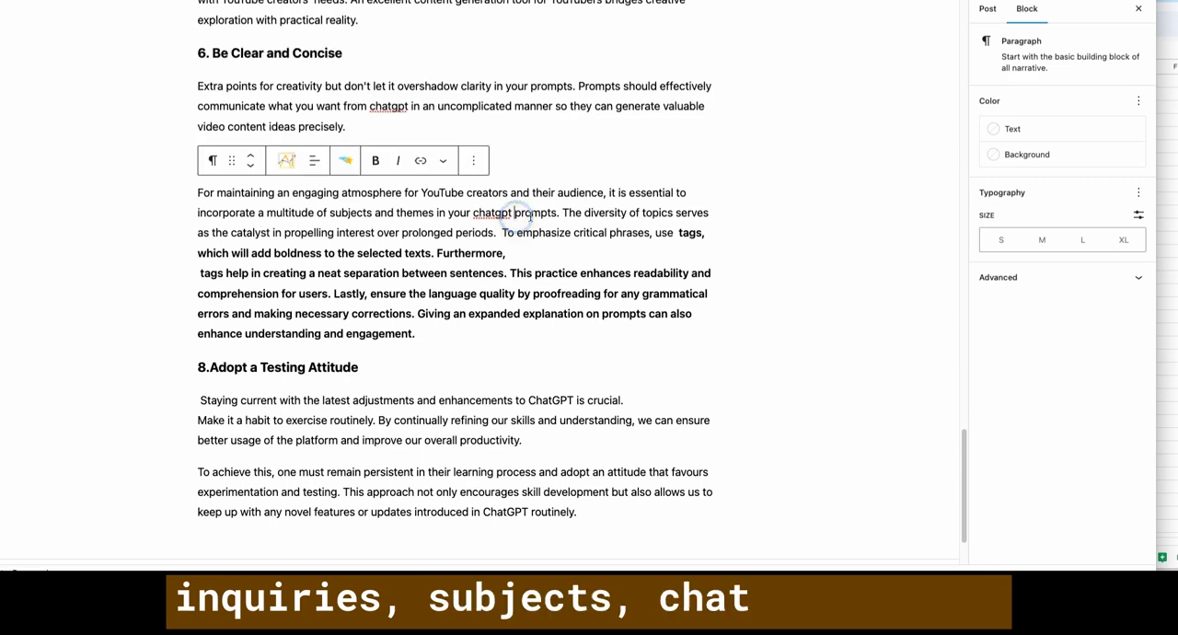
click(573, 215)
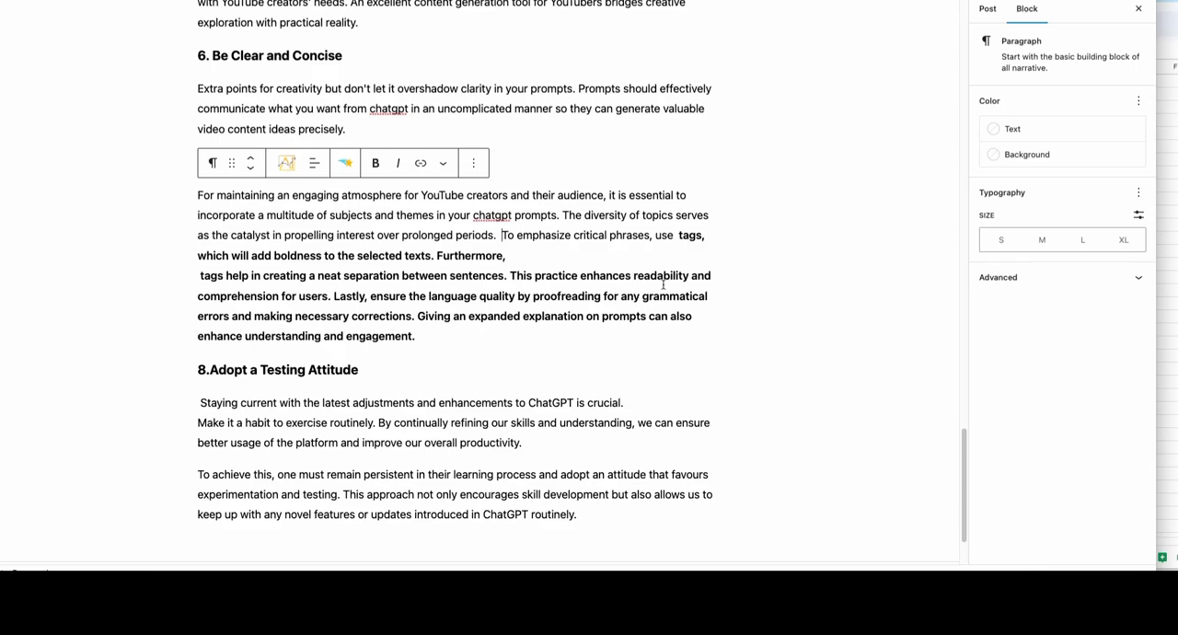
scroll(453, 317, up, 5)
scroll(285, 394, down, 2)
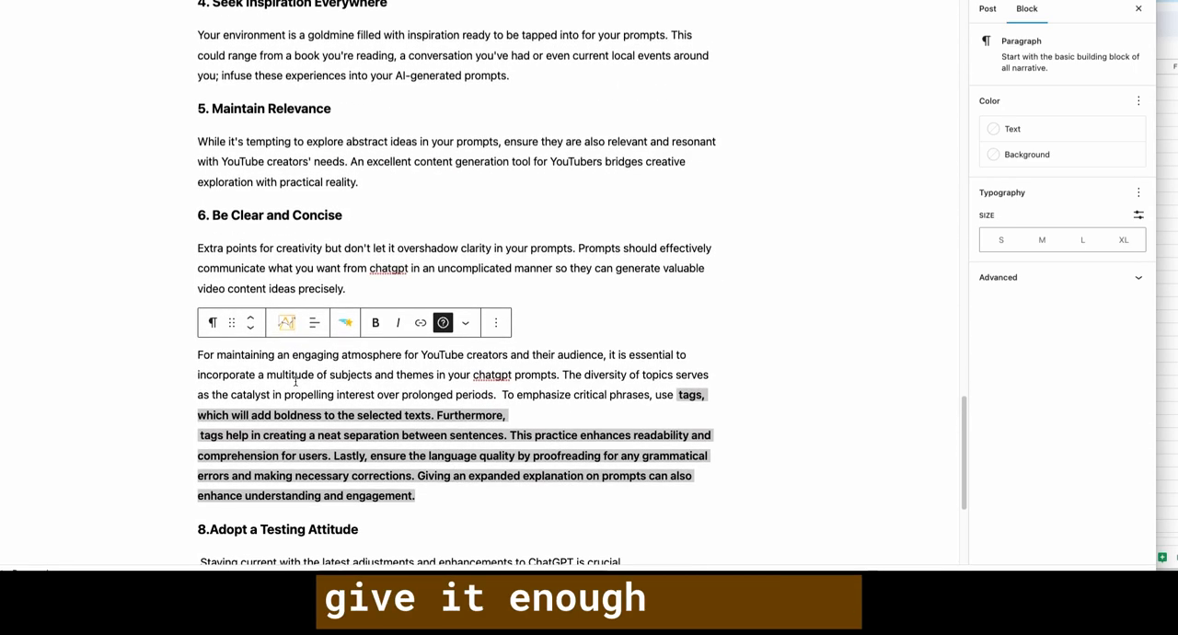
scroll(270, 373, up, 10)
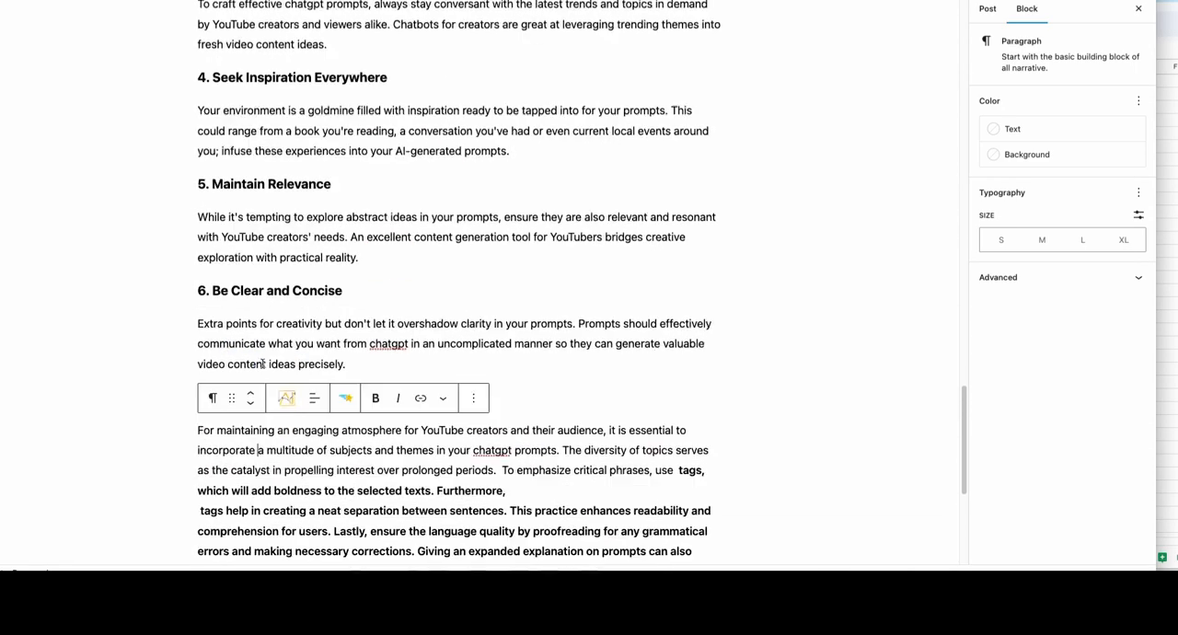
scroll(288, 380, down, 2)
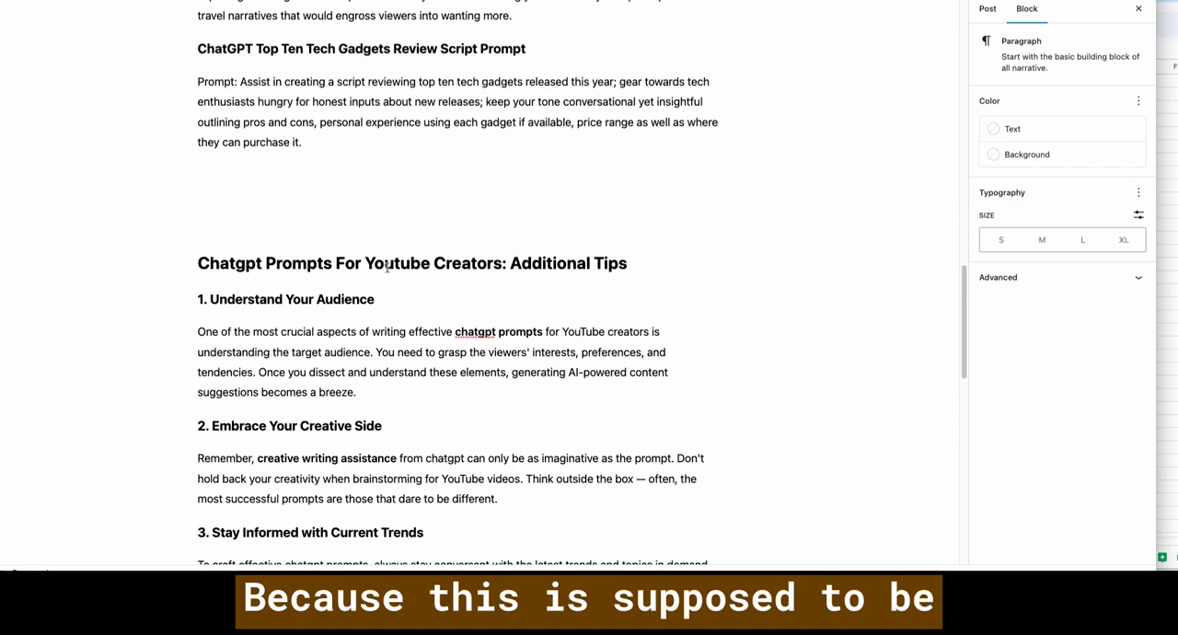
click(212, 263)
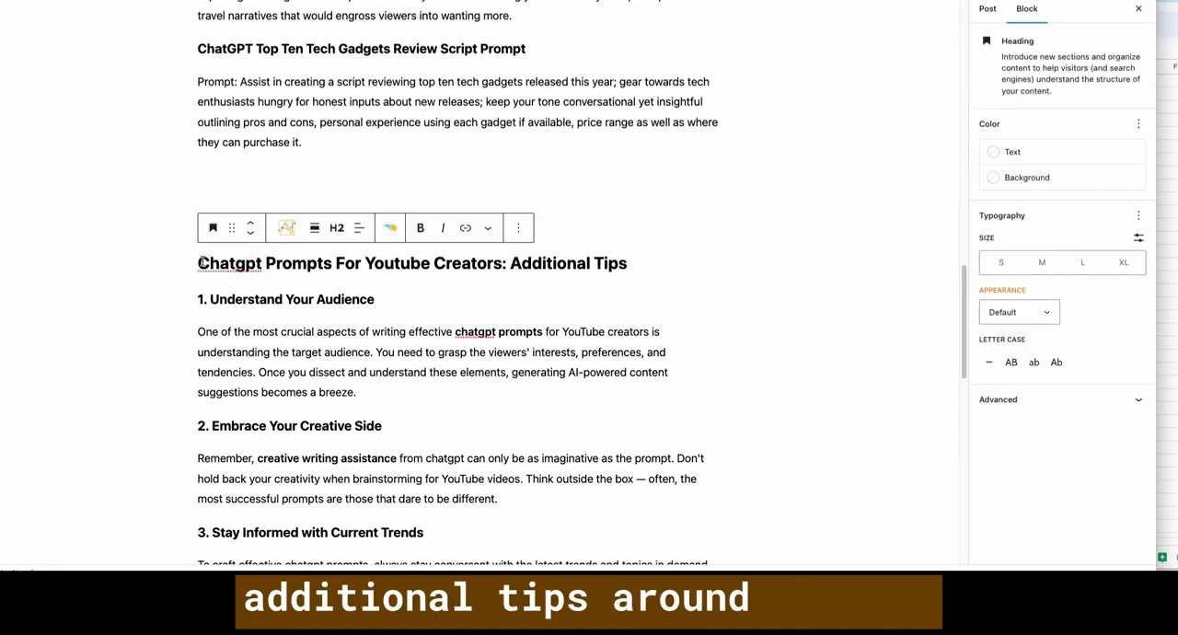
drag(202, 263, 504, 263)
click(337, 264)
scroll(456, 363, down, 10)
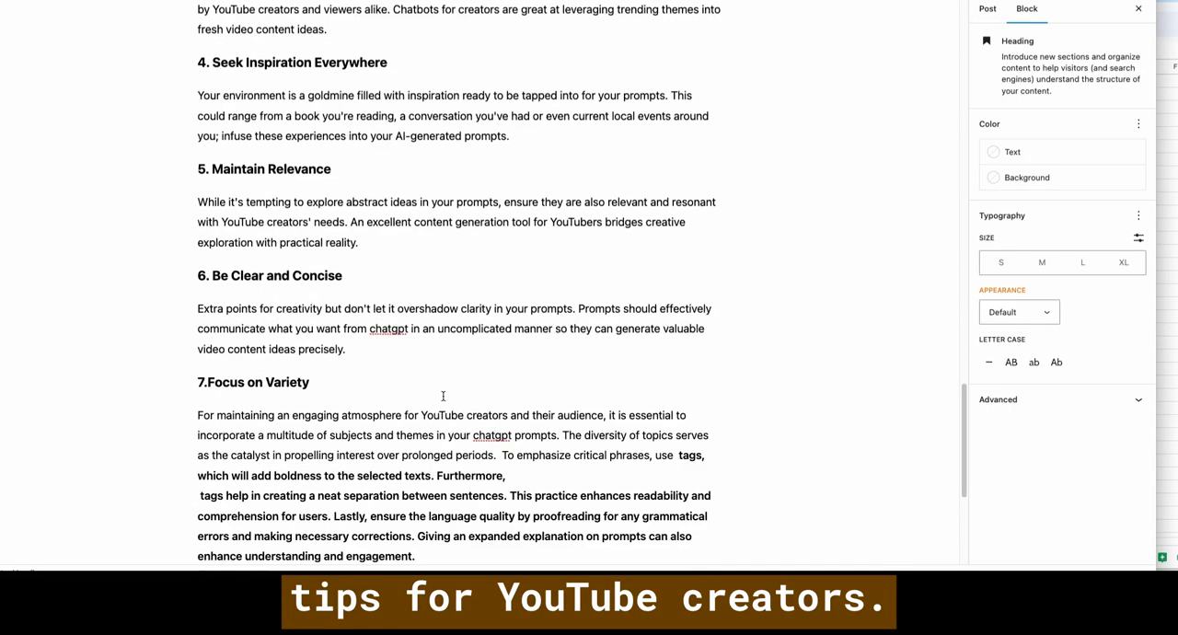
- Delete everything in the tip 7 paragraph from "To emphasize critical phrases" onward, including all the bold text
click(350, 273)
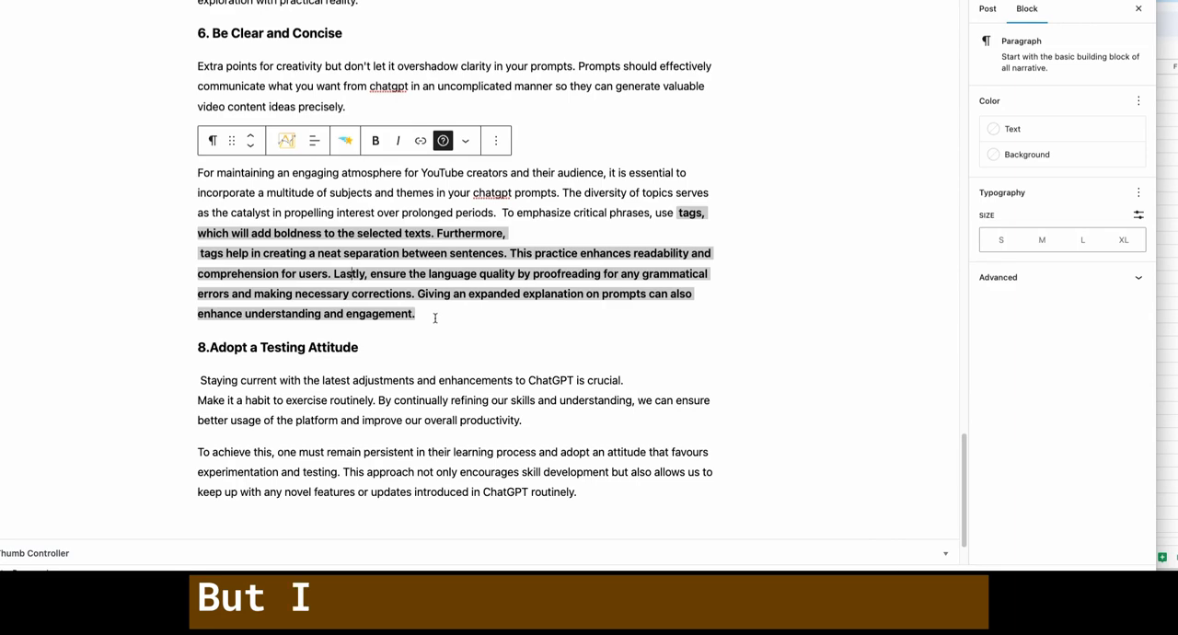
drag(435, 318, 265, 255)
click(508, 213)
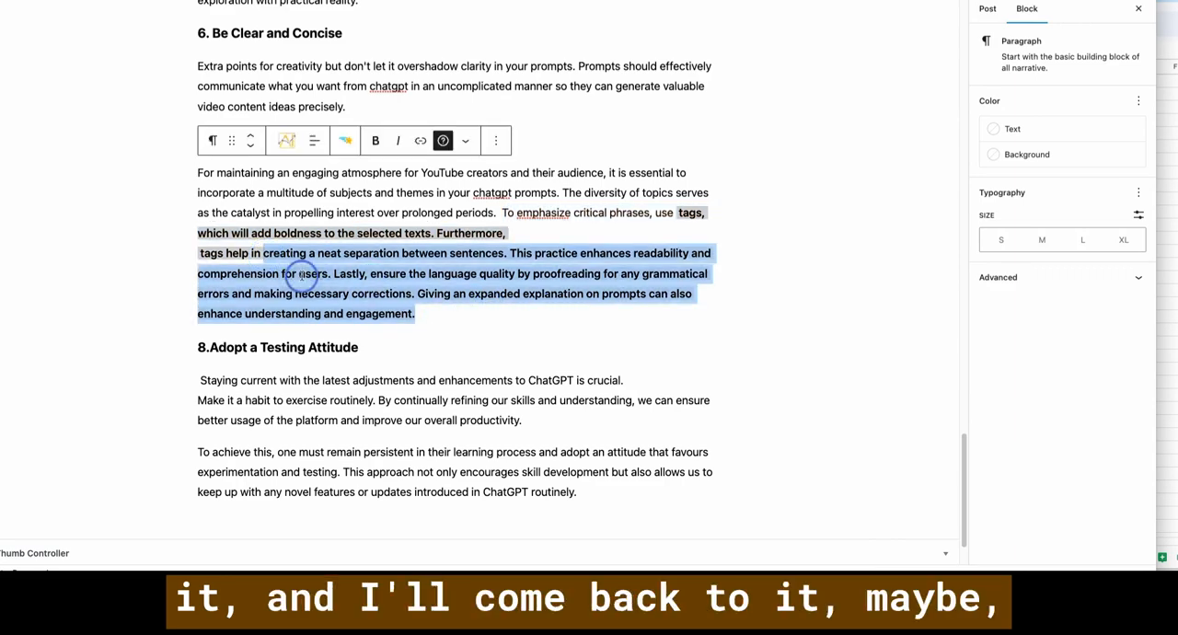
triple_click(307, 273)
key(BackSpace)
click(330, 249)
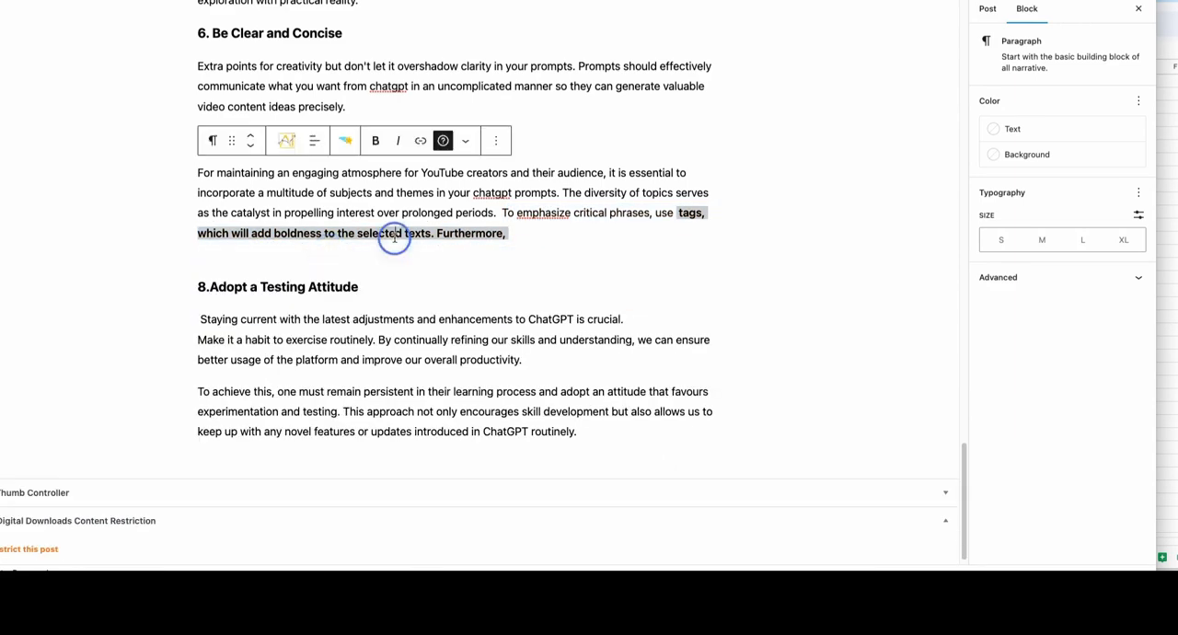
triple_click(405, 235)
click(541, 231)
drag(502, 212, 513, 233)
key(BackSpace)
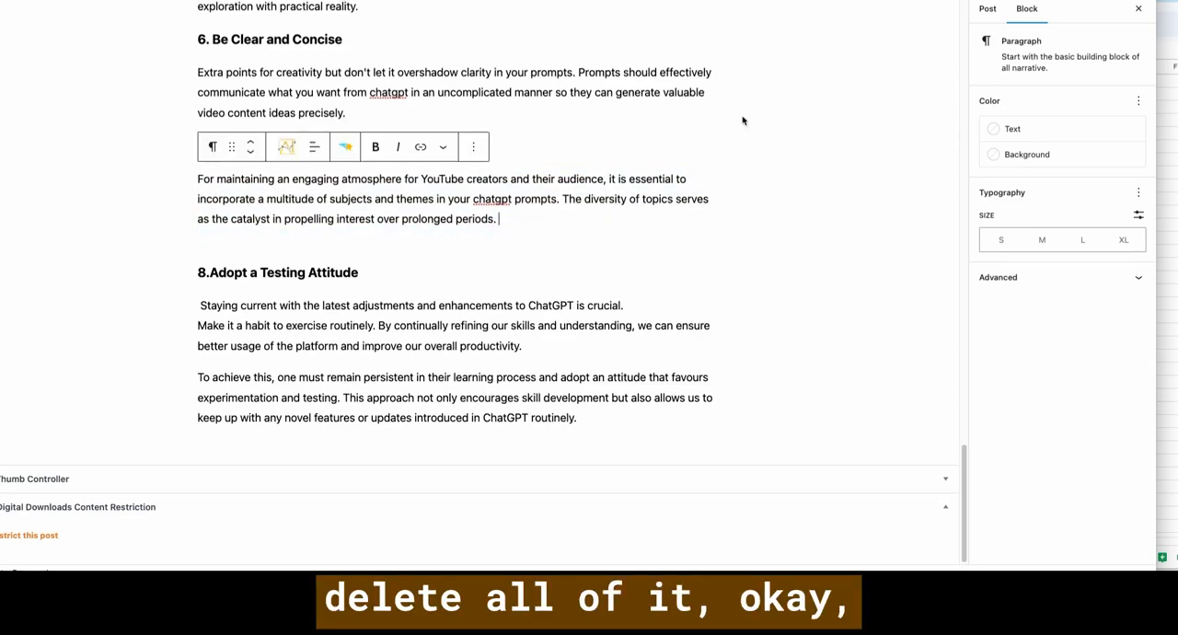
- Check the post's category, tags and featured image in the post settings
scroll(772, 162, up, 20)
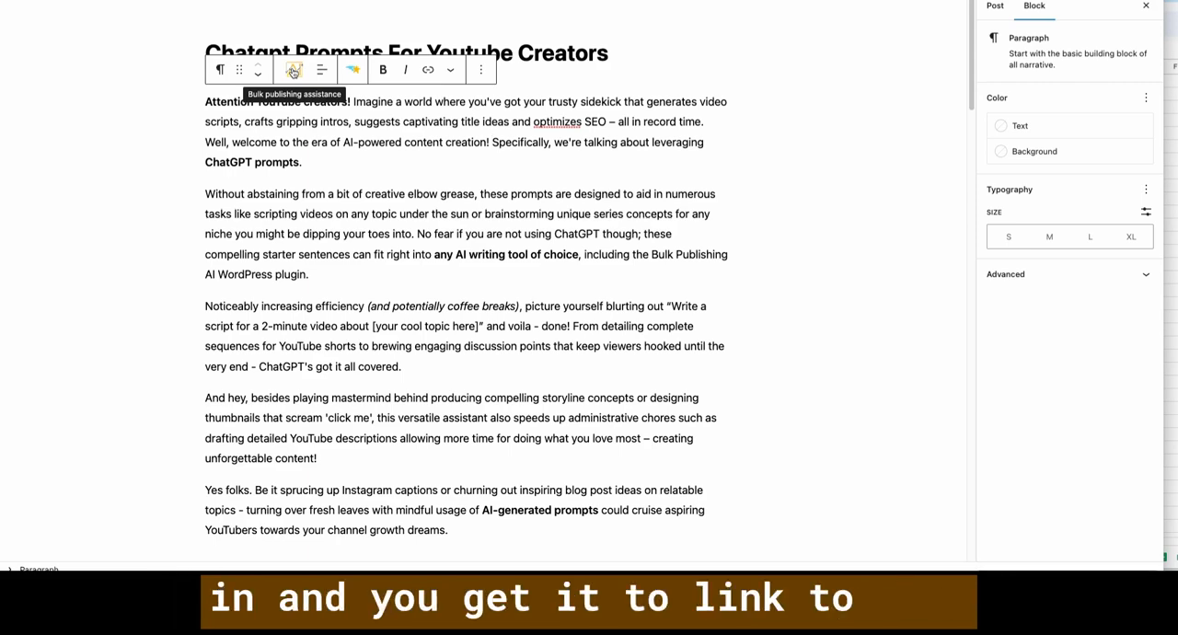
click(292, 72)
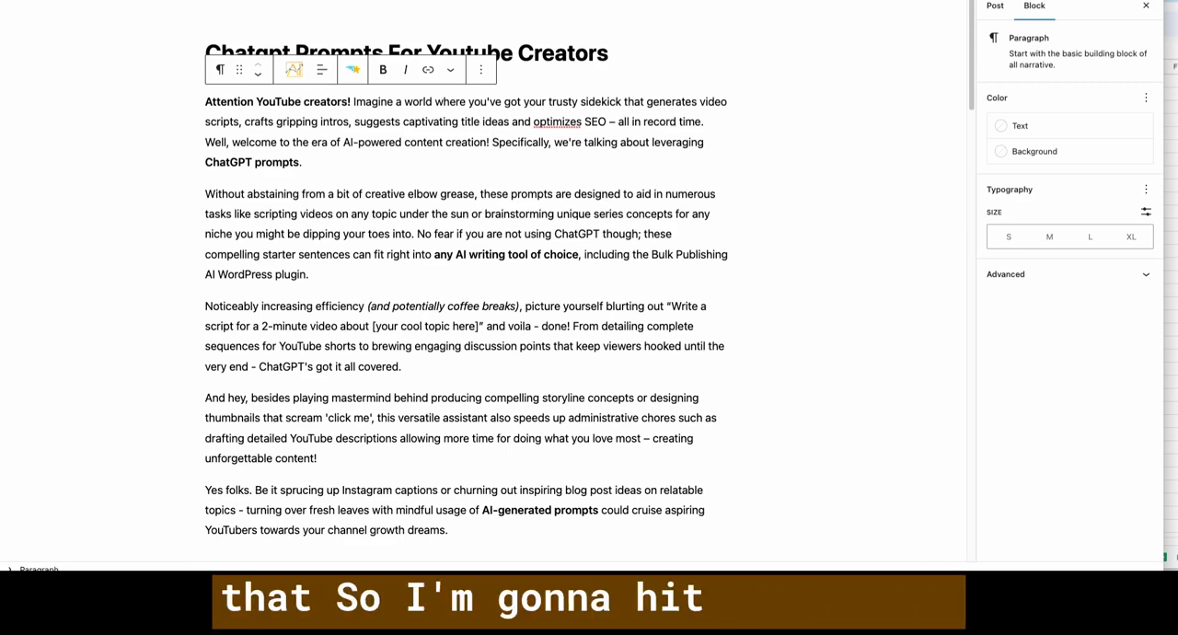
click(992, 6)
scroll(1032, 294, down, 8)
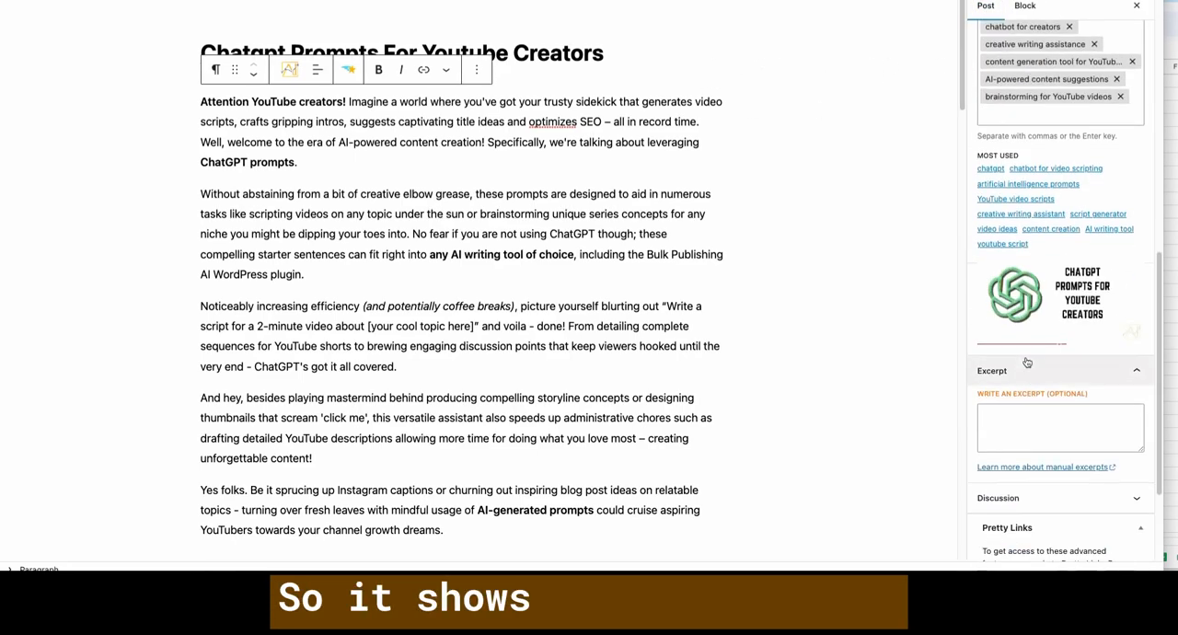
scroll(1026, 239, up, 4)
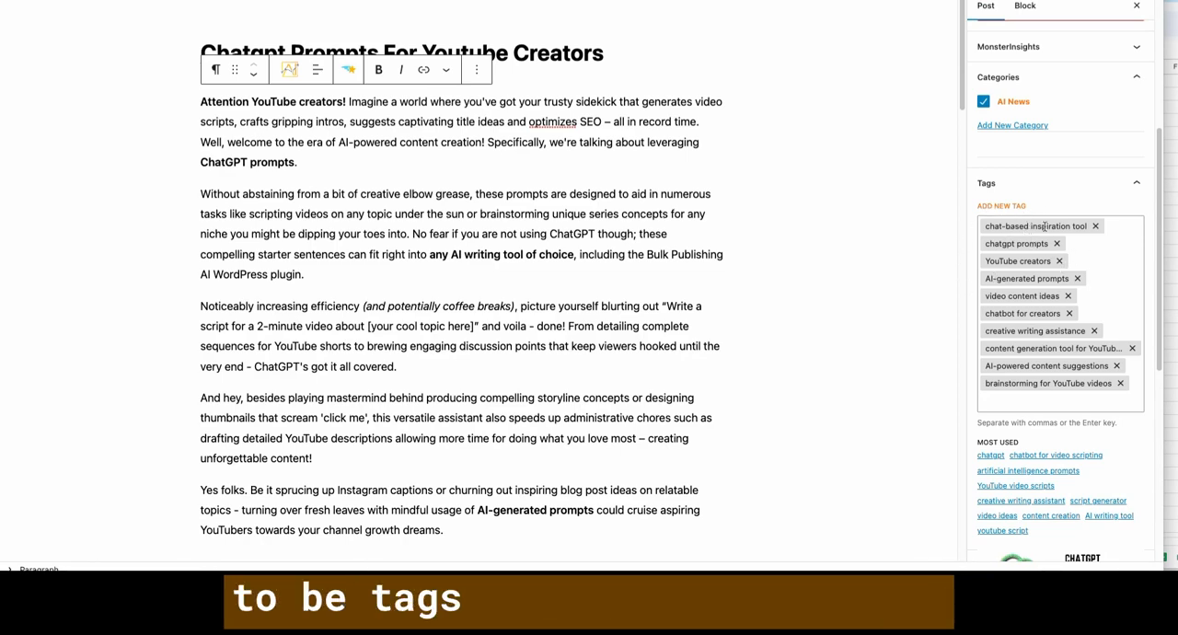
scroll(1045, 226, down, 4)
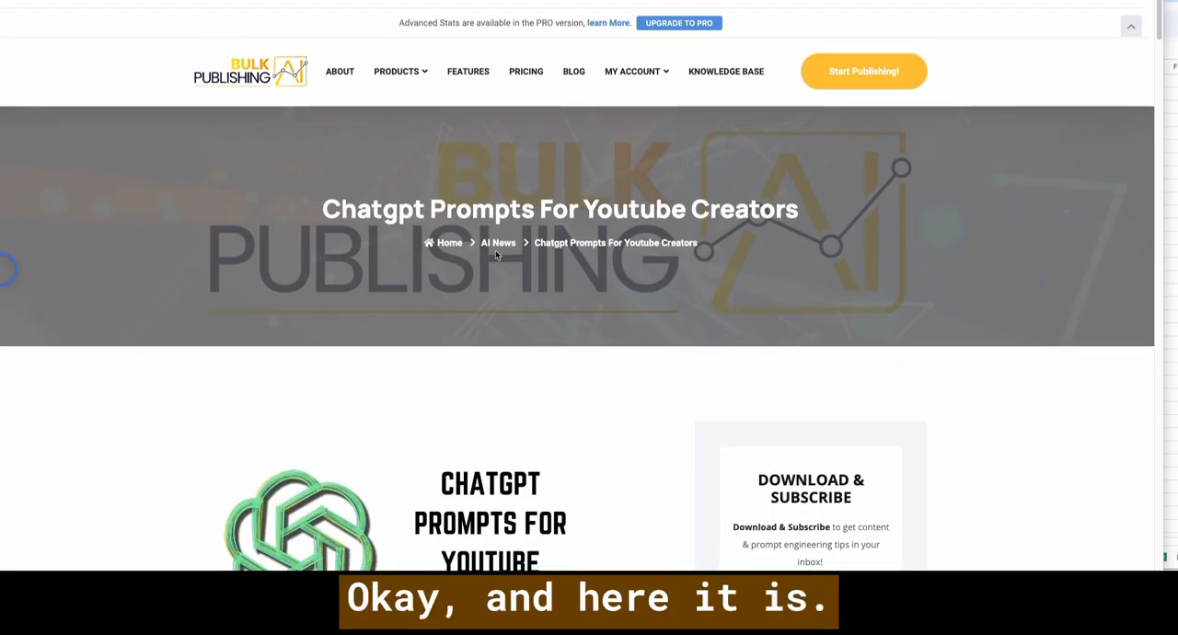
- Review the post on the website from its featured image through the example prompts and tips to the tags and comment form
scroll(885, 263, down, 5)
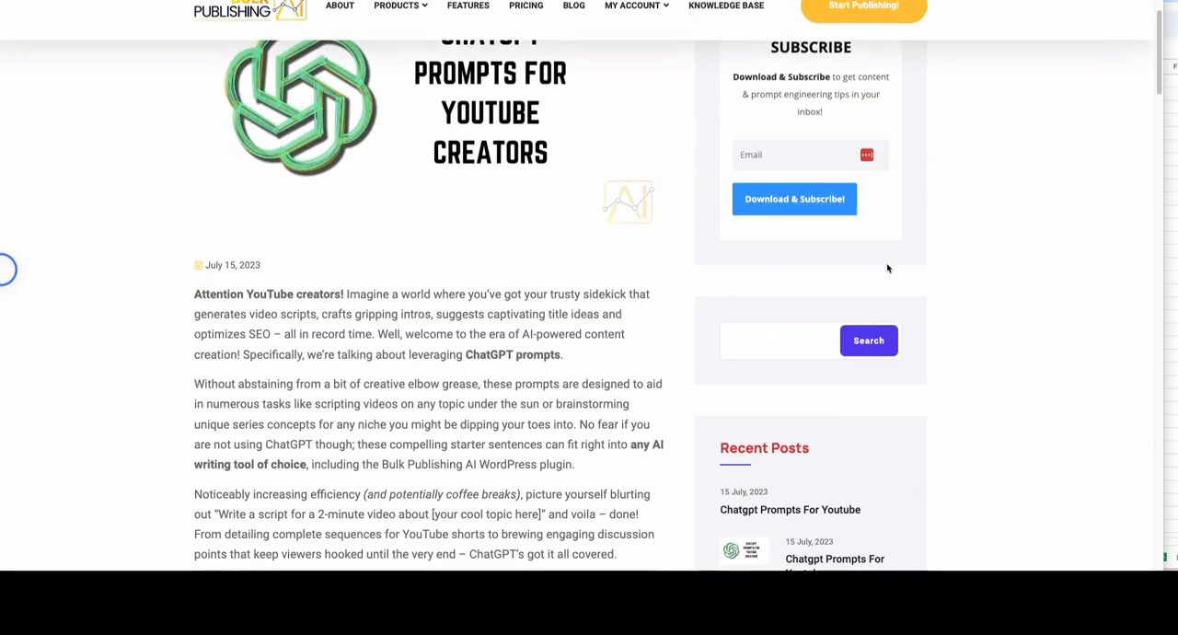
scroll(474, 227, up, 2)
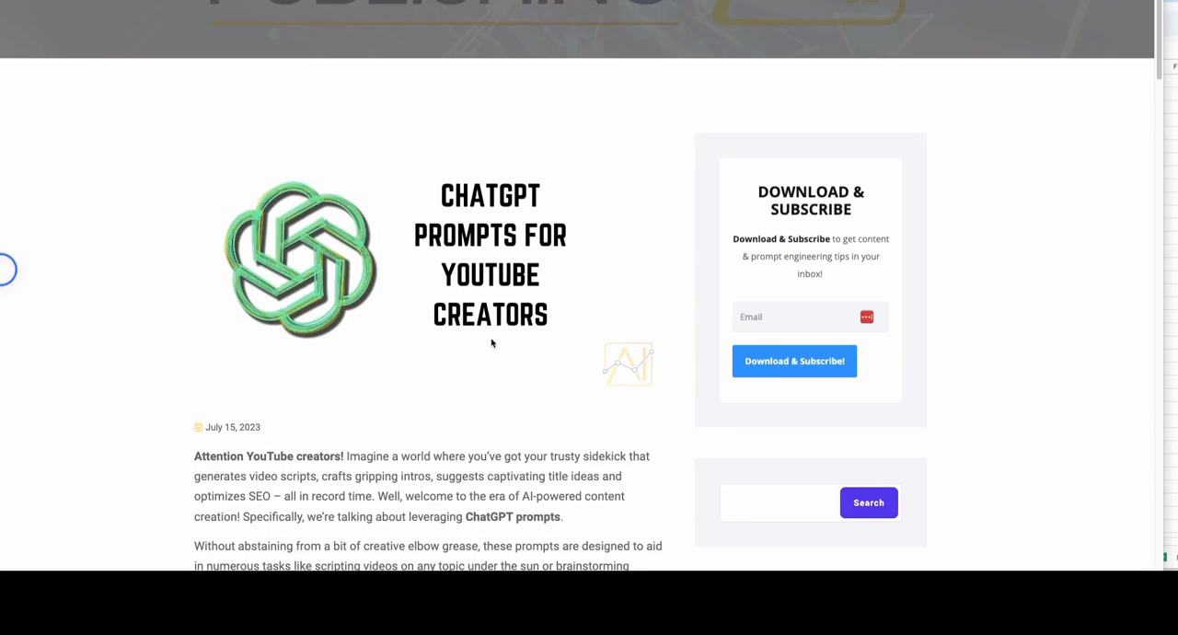
scroll(492, 343, down, 3)
scroll(413, 329, down, 5)
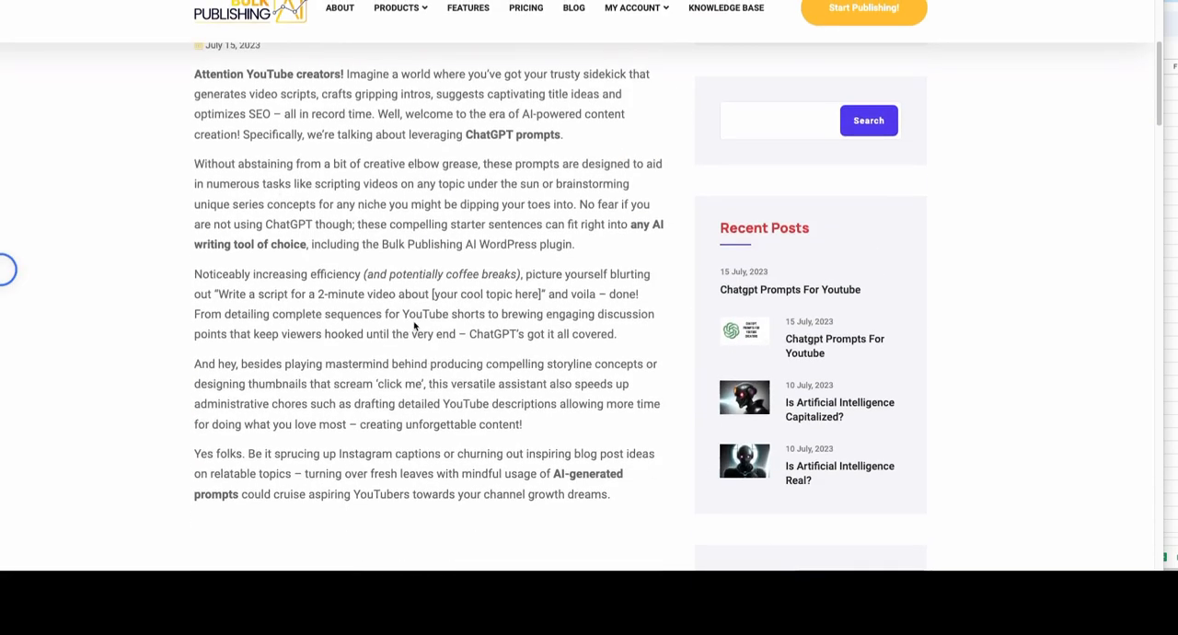
scroll(633, 363, down, 4)
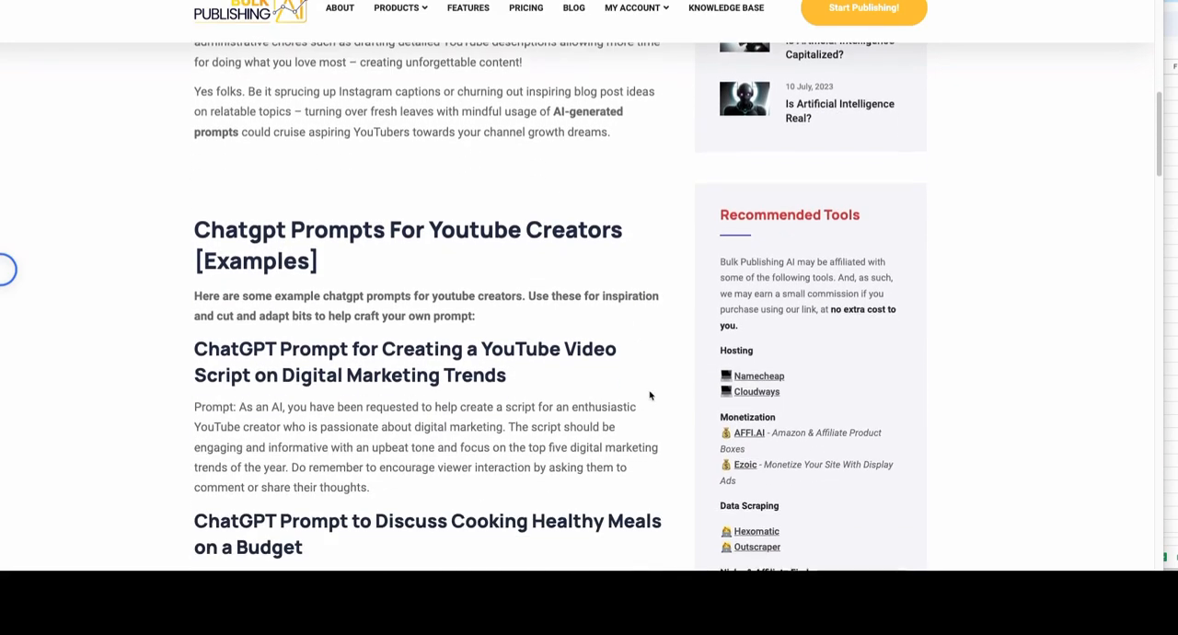
scroll(694, 423, down, 3)
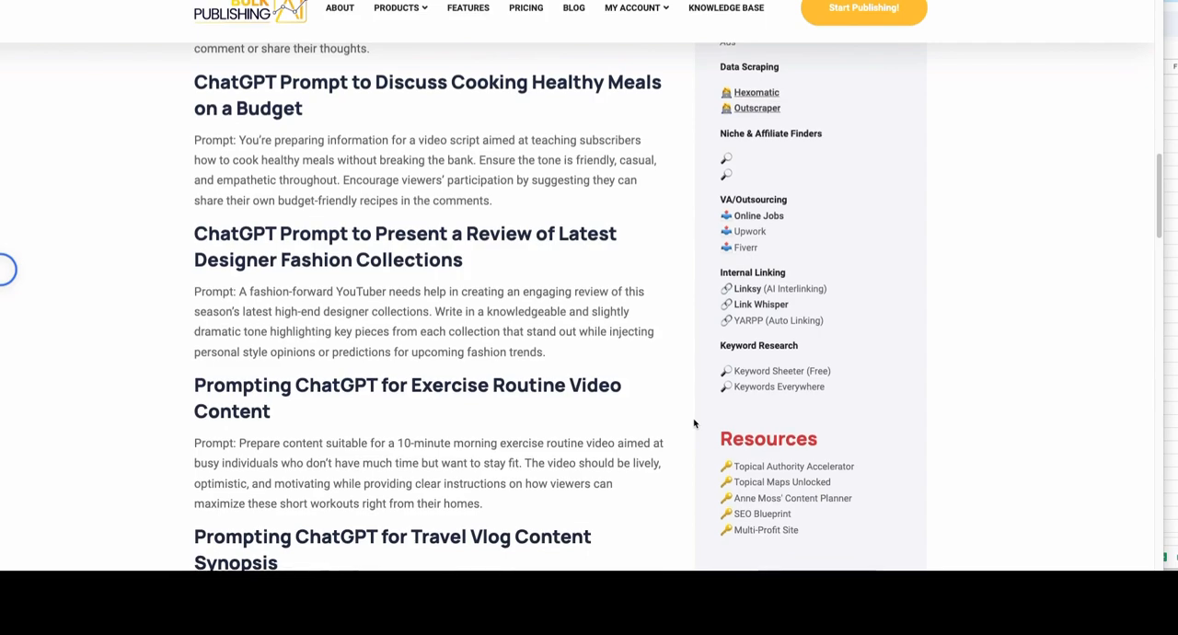
scroll(694, 423, down, 1)
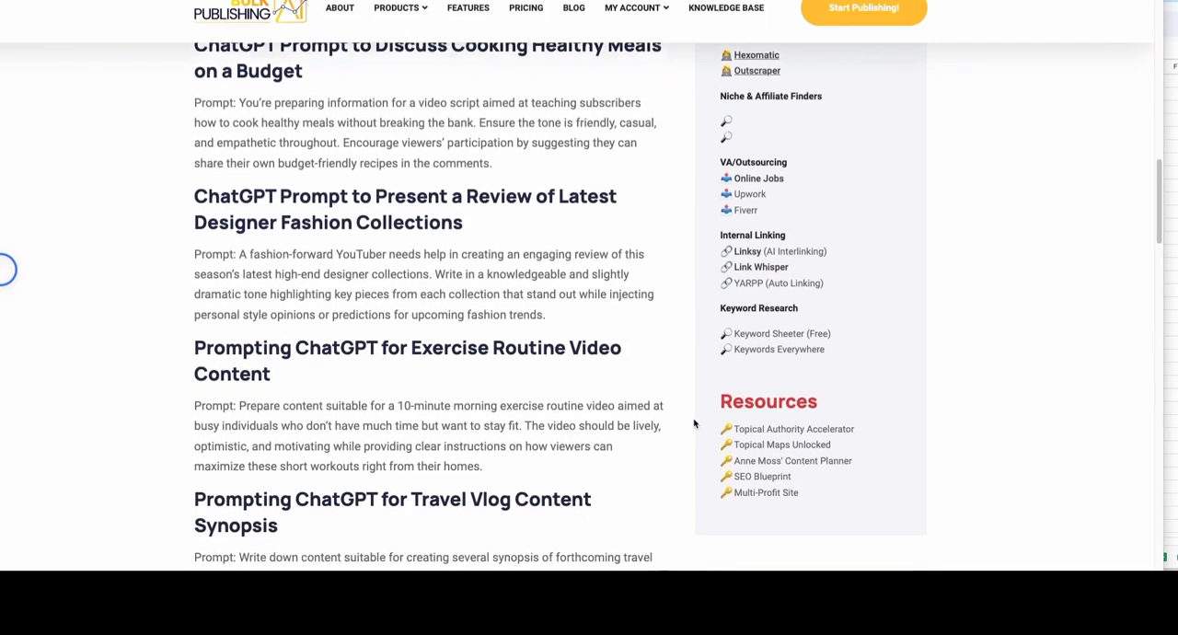
scroll(694, 423, down, 4)
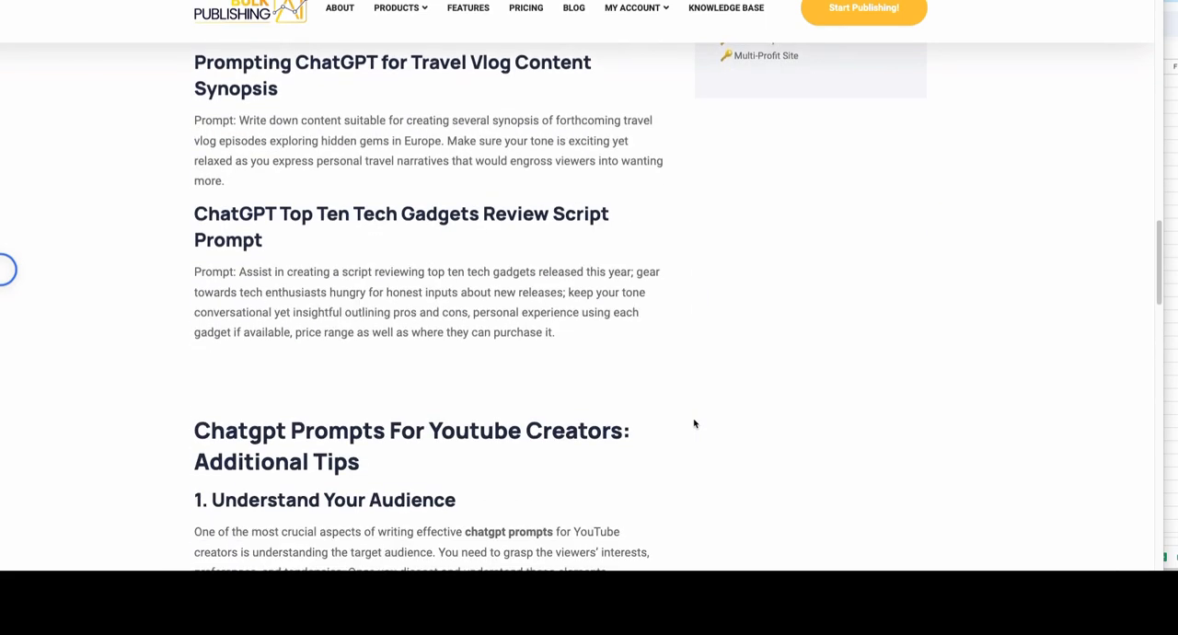
scroll(694, 423, down, 1)
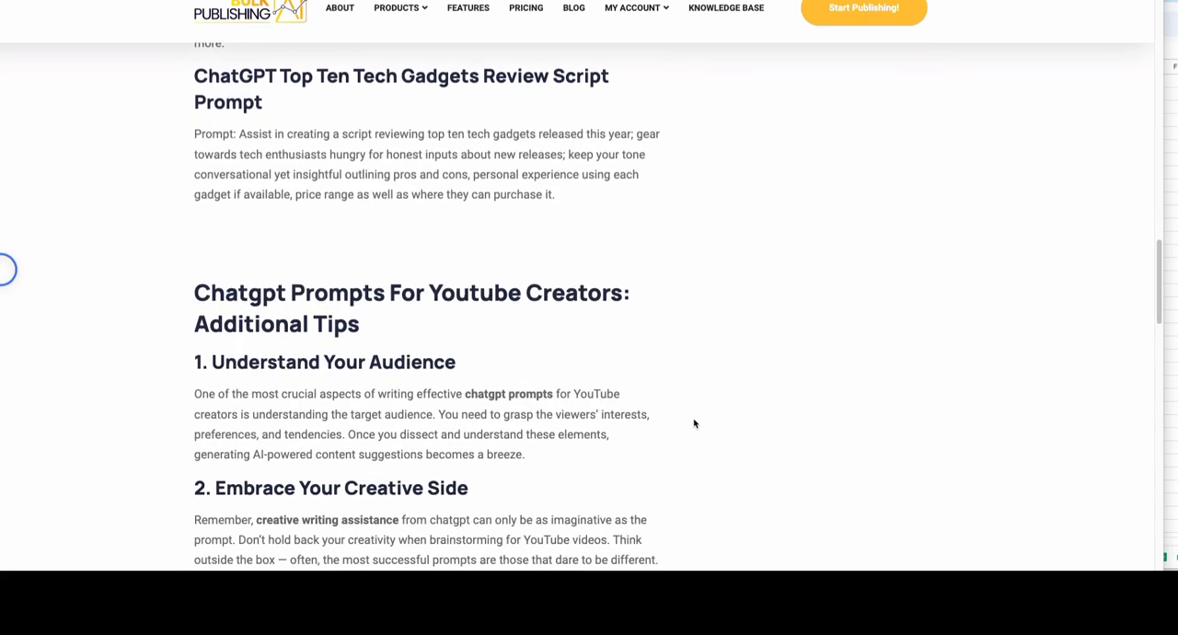
scroll(693, 424, down, 2)
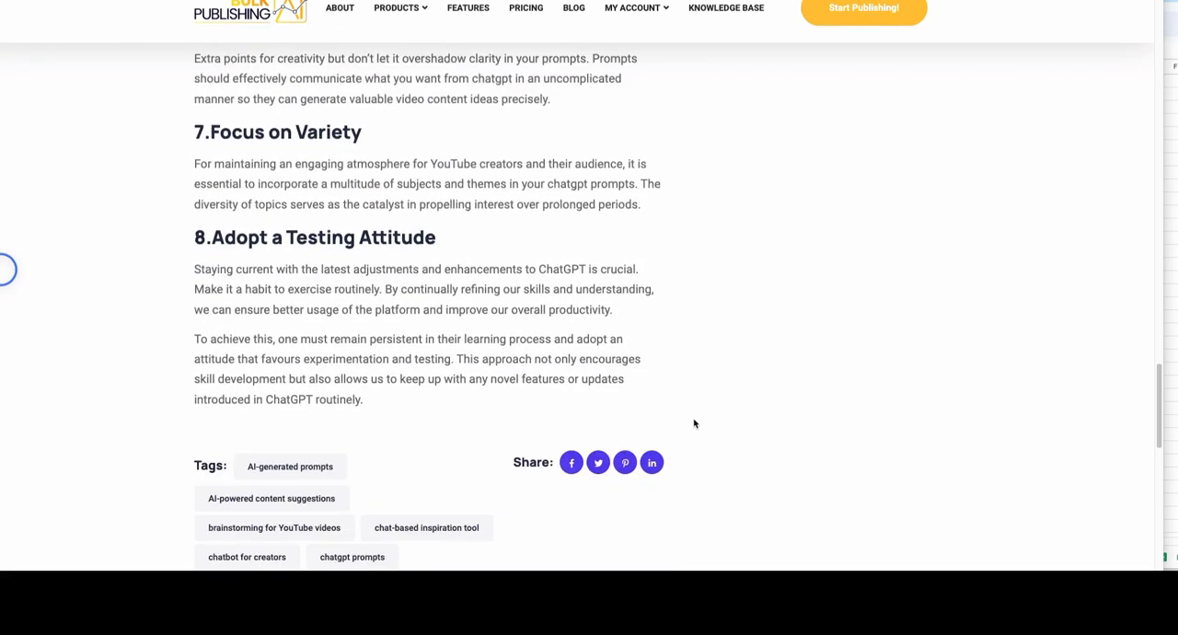
scroll(694, 423, down, 2)
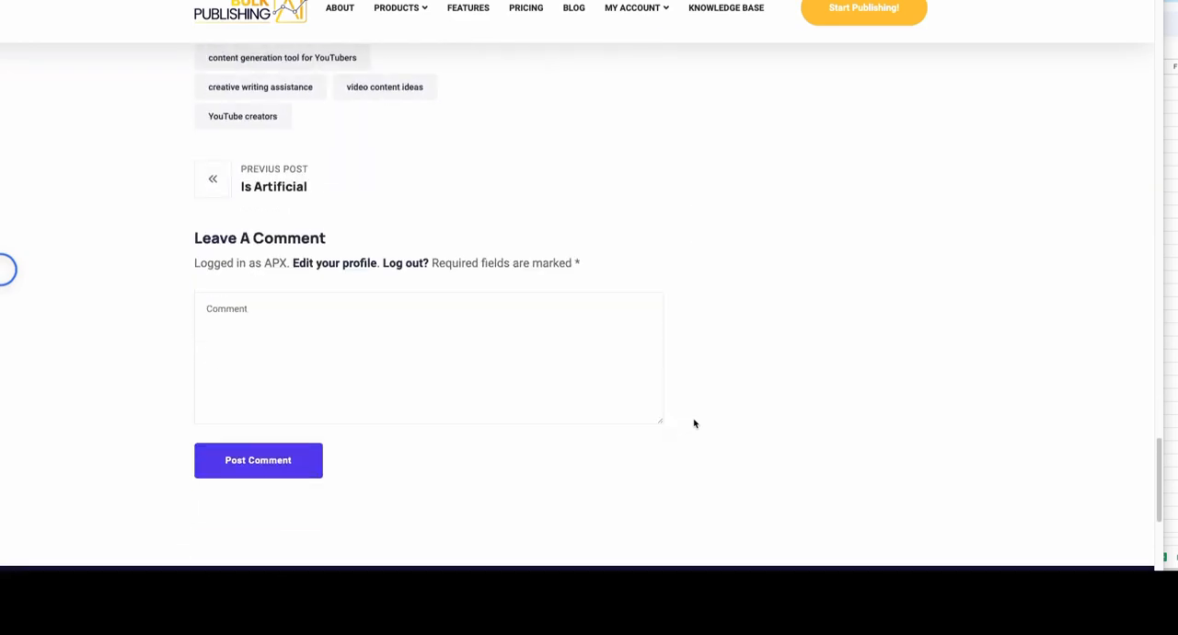
- Skim back through the website version of the post, from the additional tips to the example prompts and introduction
scroll(693, 424, up, 8)
scroll(694, 424, up, 10)
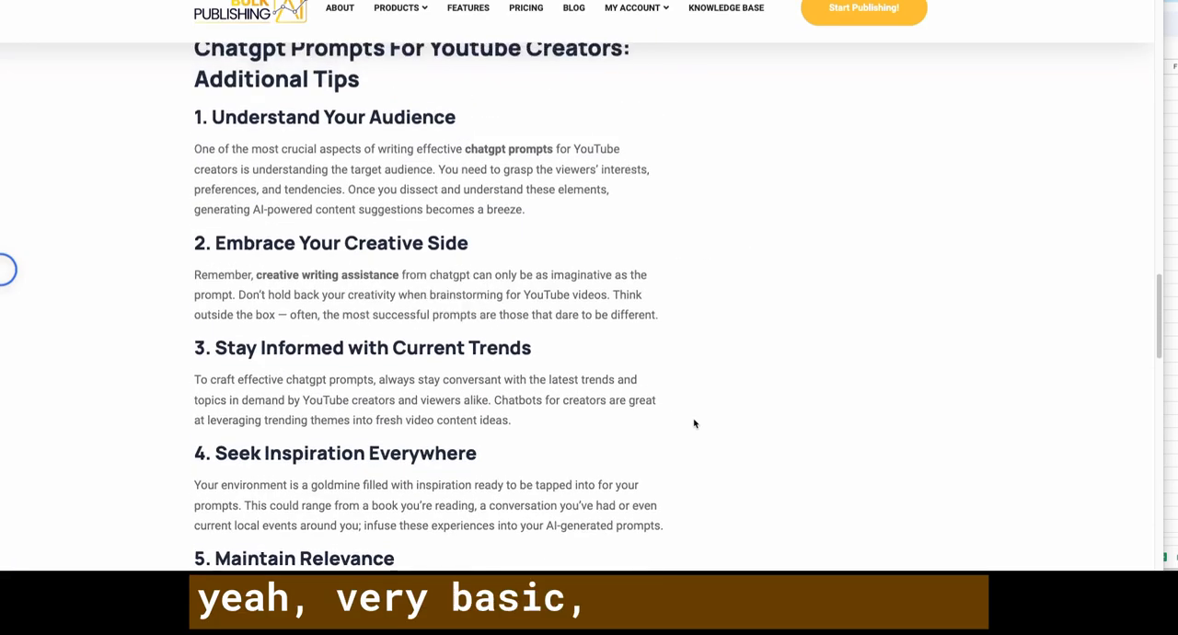
scroll(694, 423, up, 7)
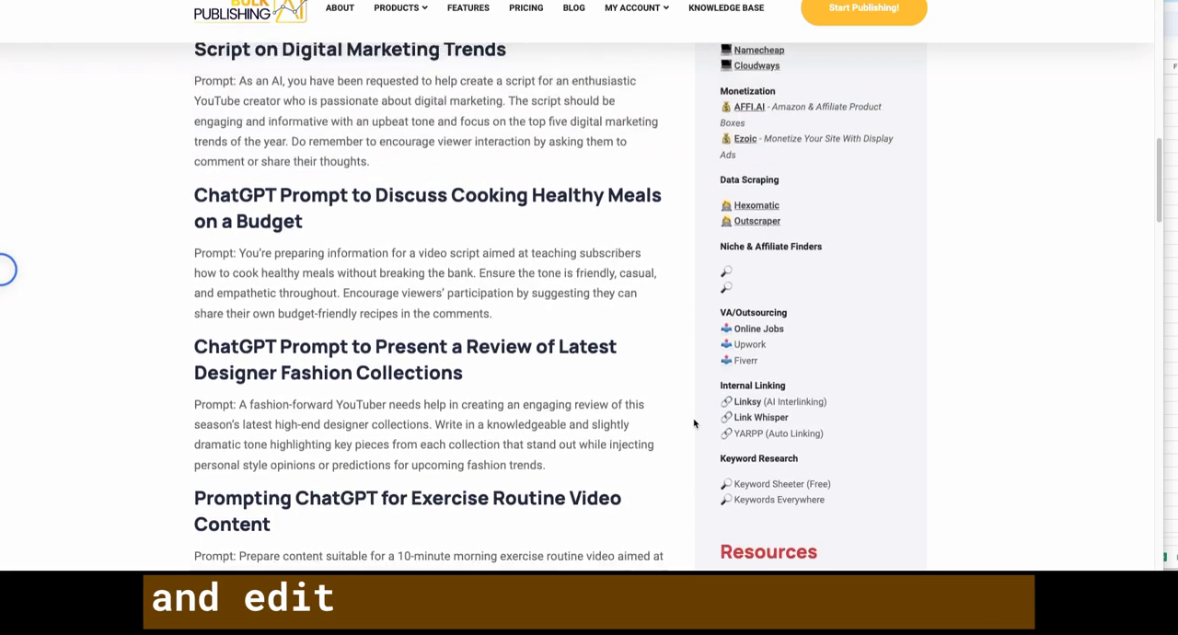
scroll(694, 423, up, 10)
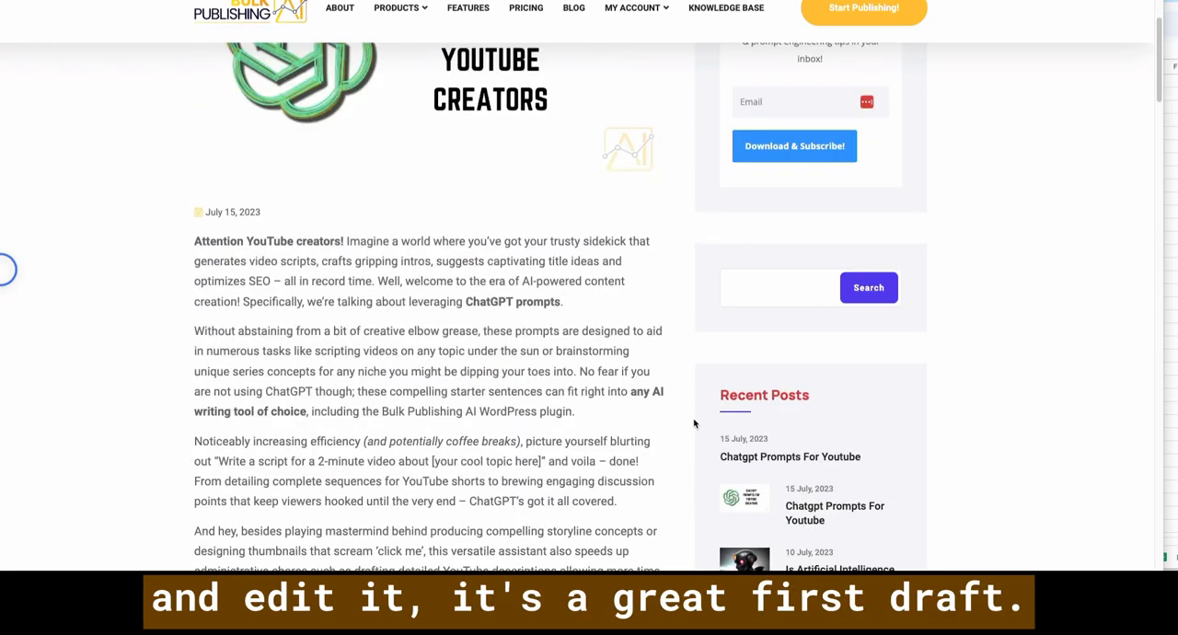
scroll(694, 423, down, 8)
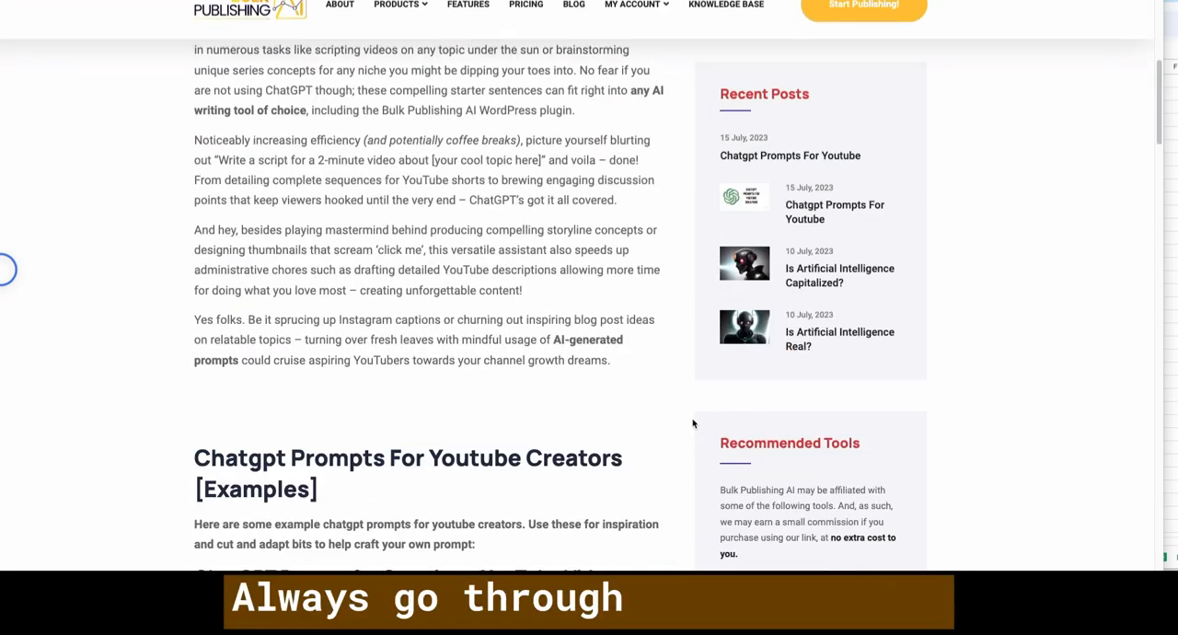
scroll(694, 424, up, 2)
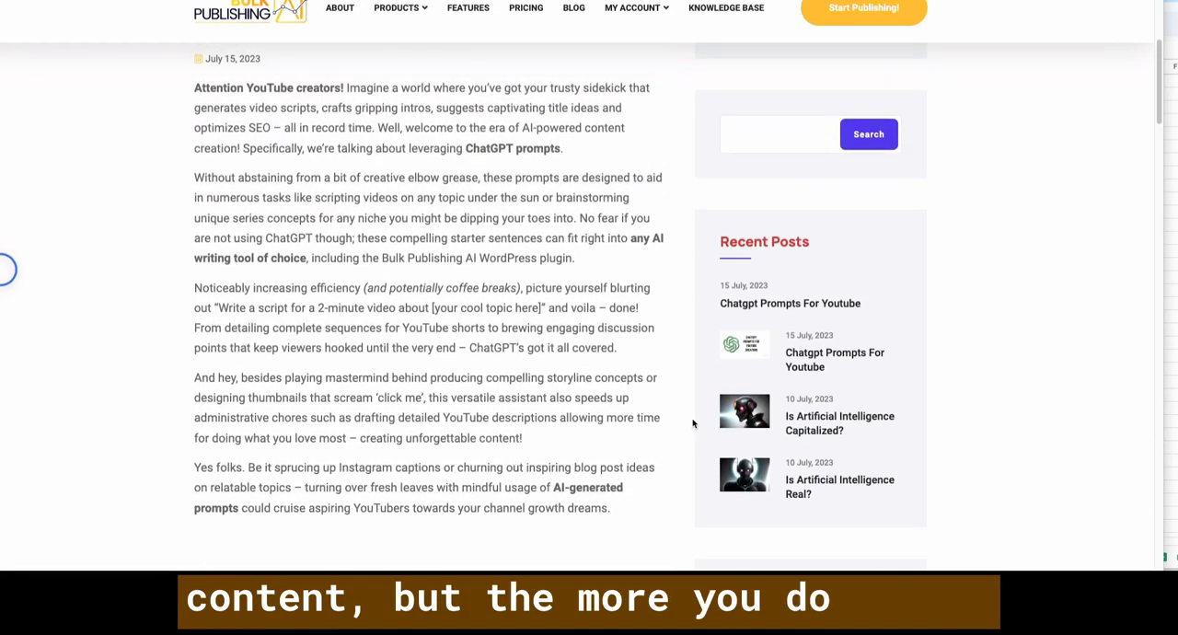
scroll(676, 374, up, 2)
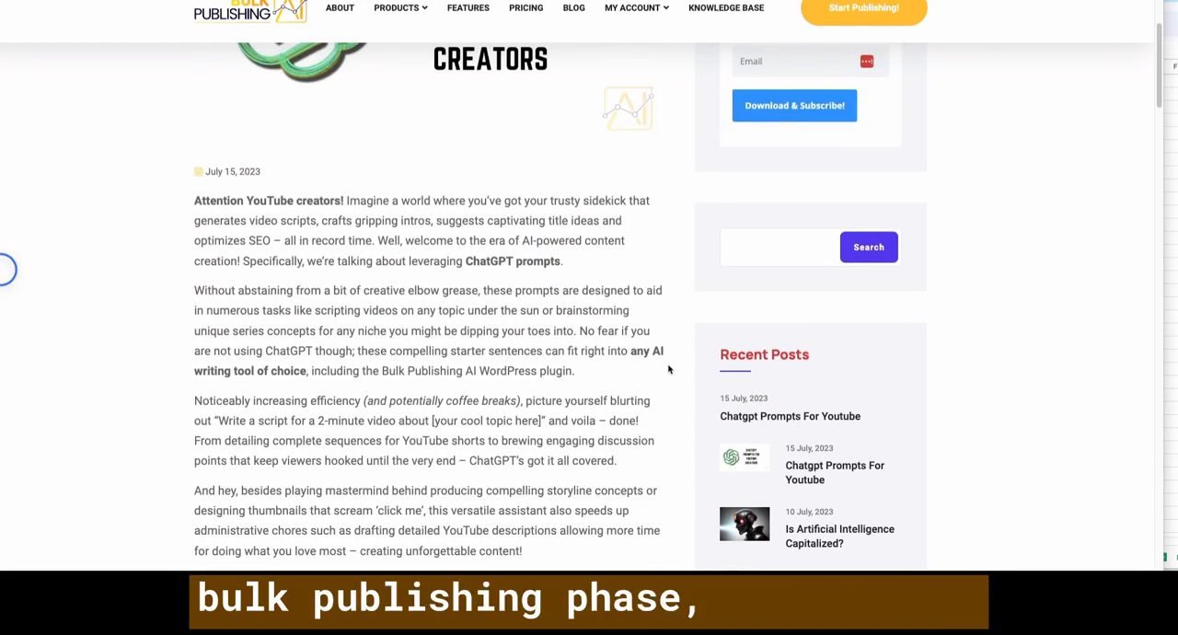